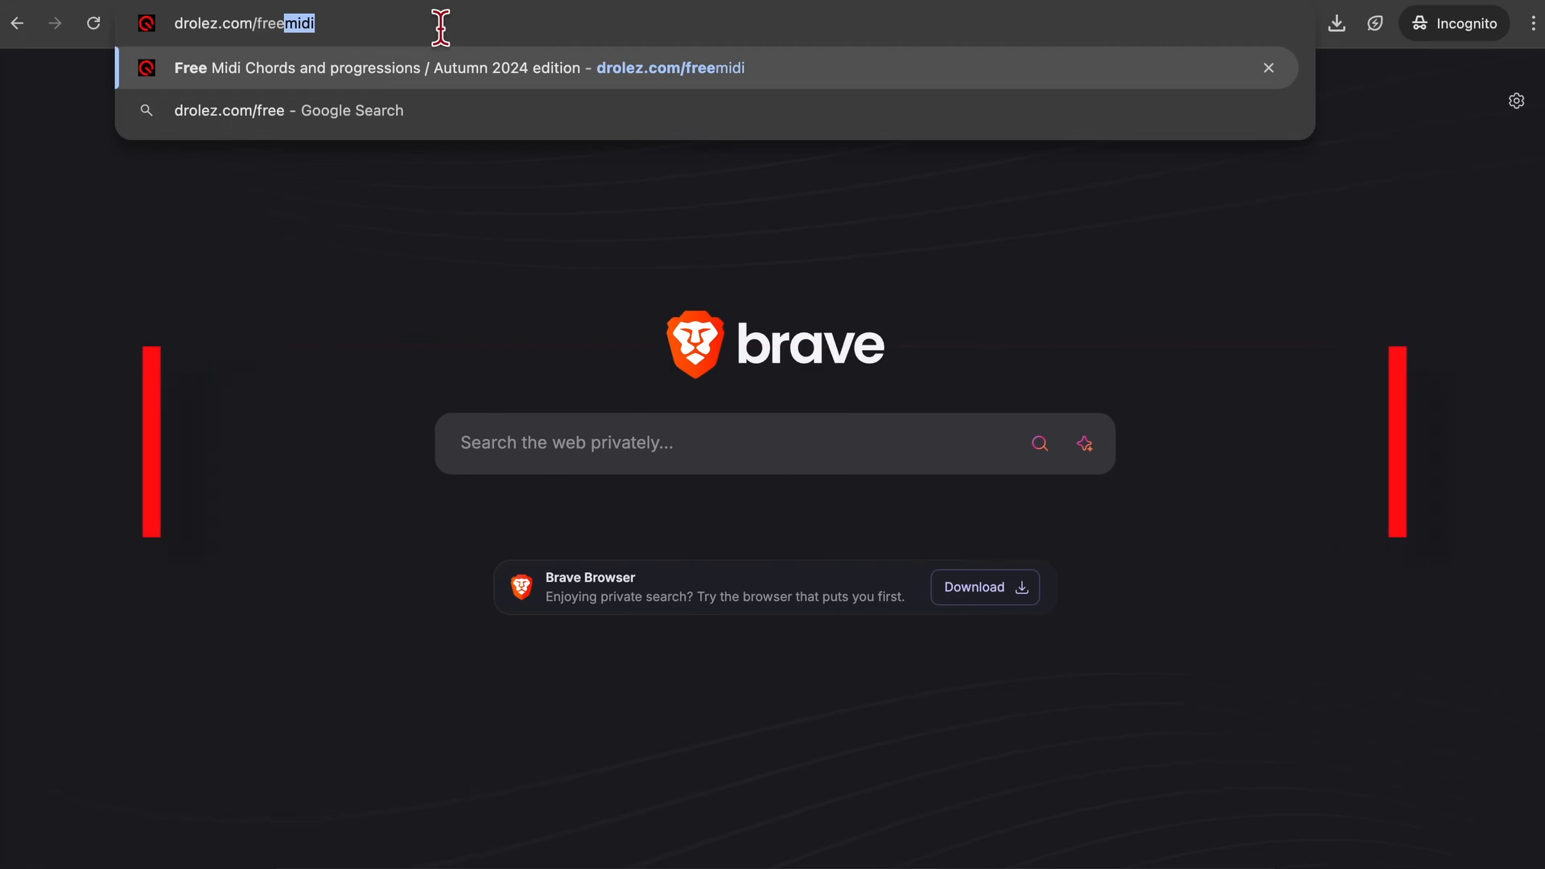
- Open drolez.com/freemidi and follow the chord pack's Patreon download link
key(Return)
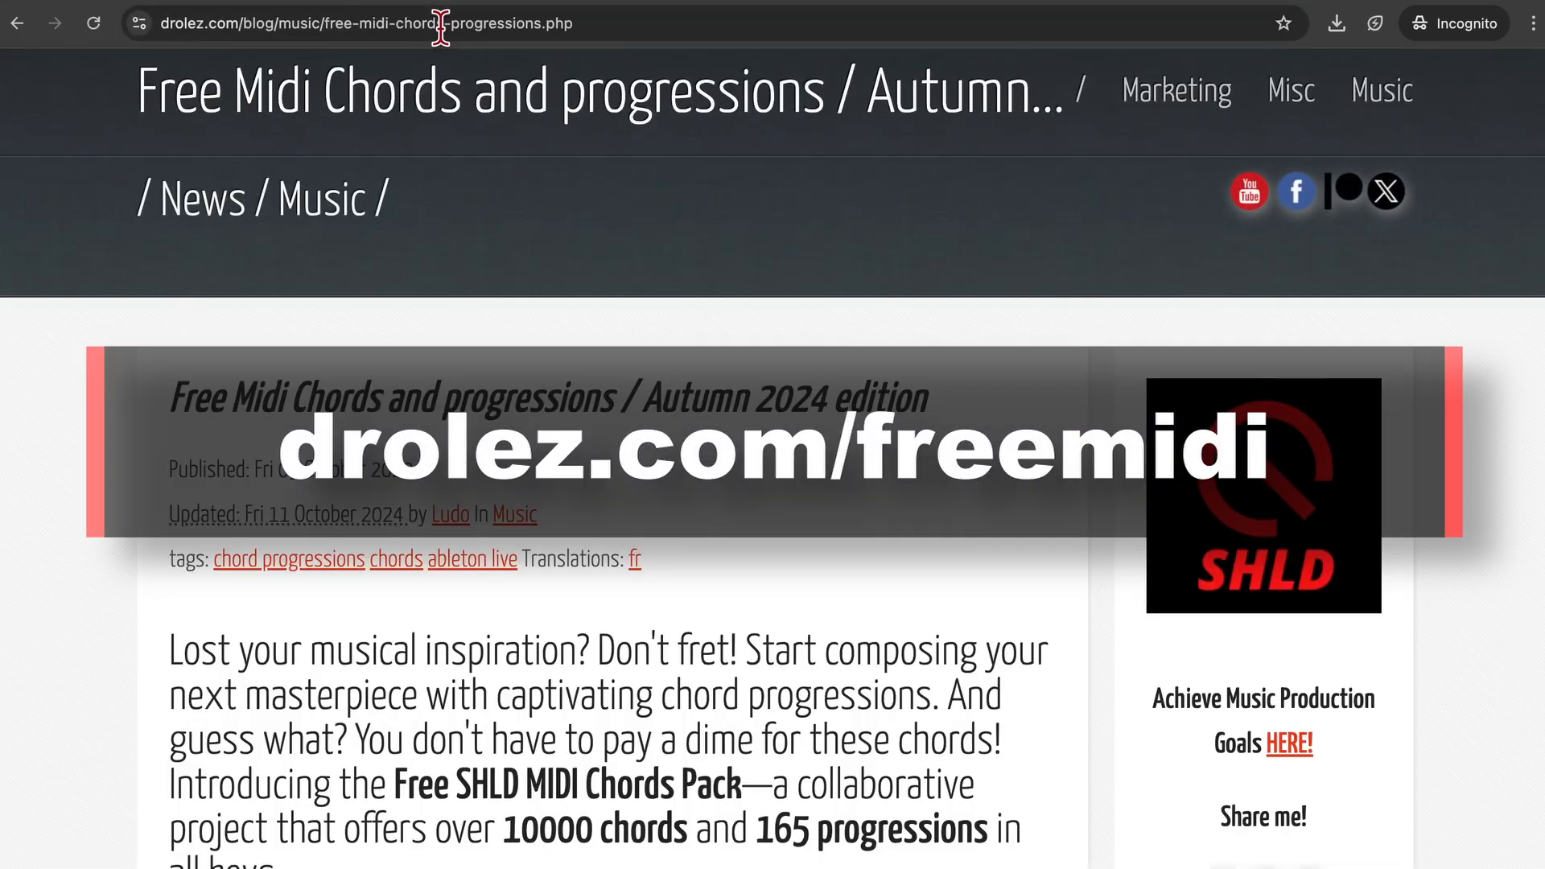
scroll(499, 500, down, 8)
scroll(500, 493, down, 12)
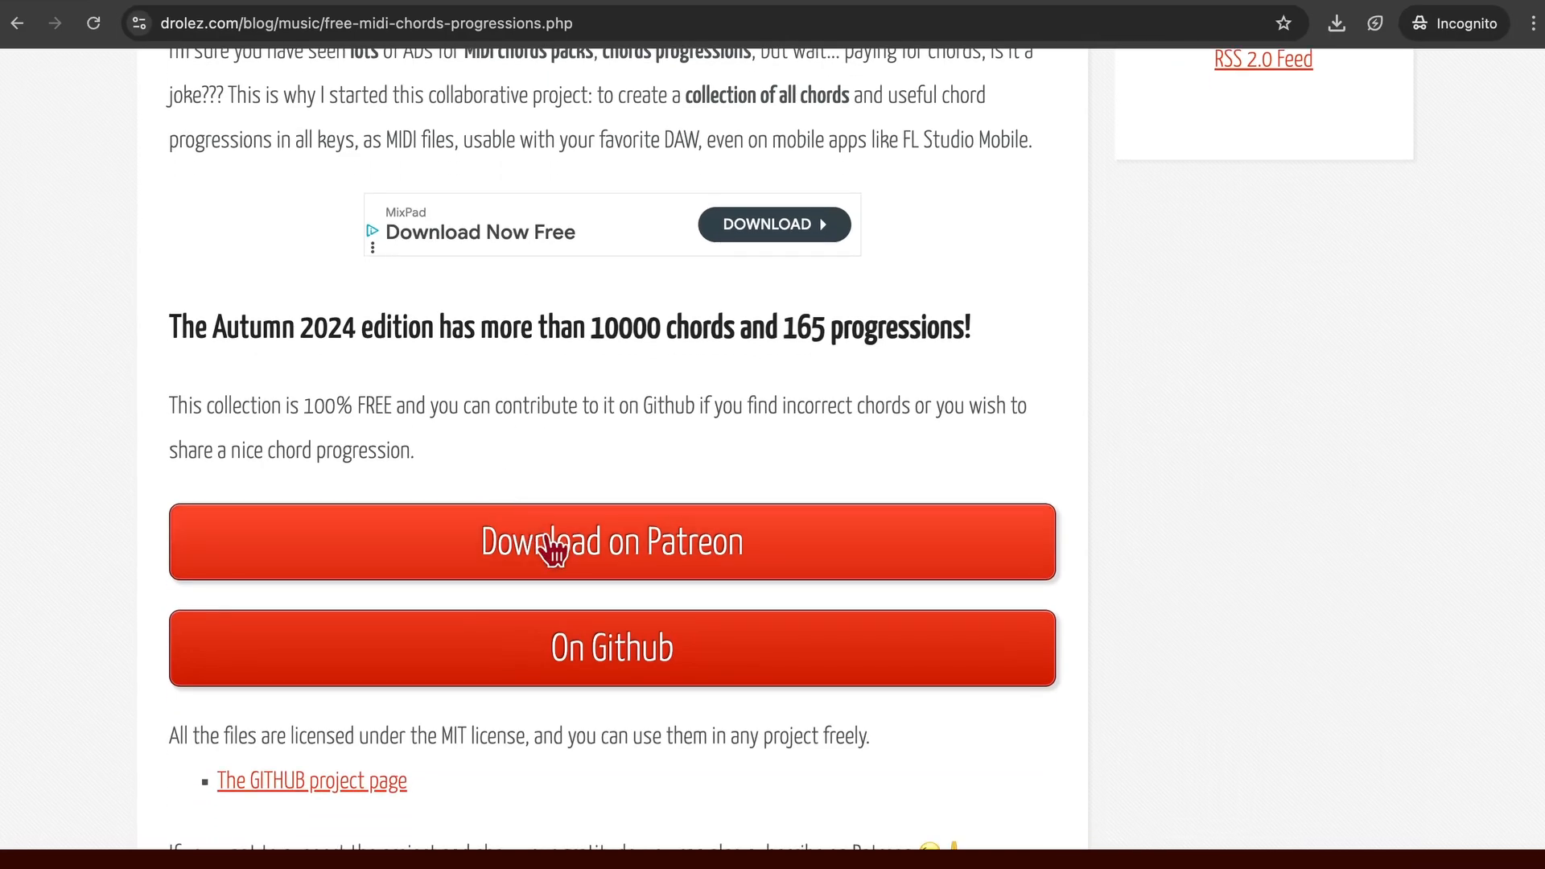
click(552, 554)
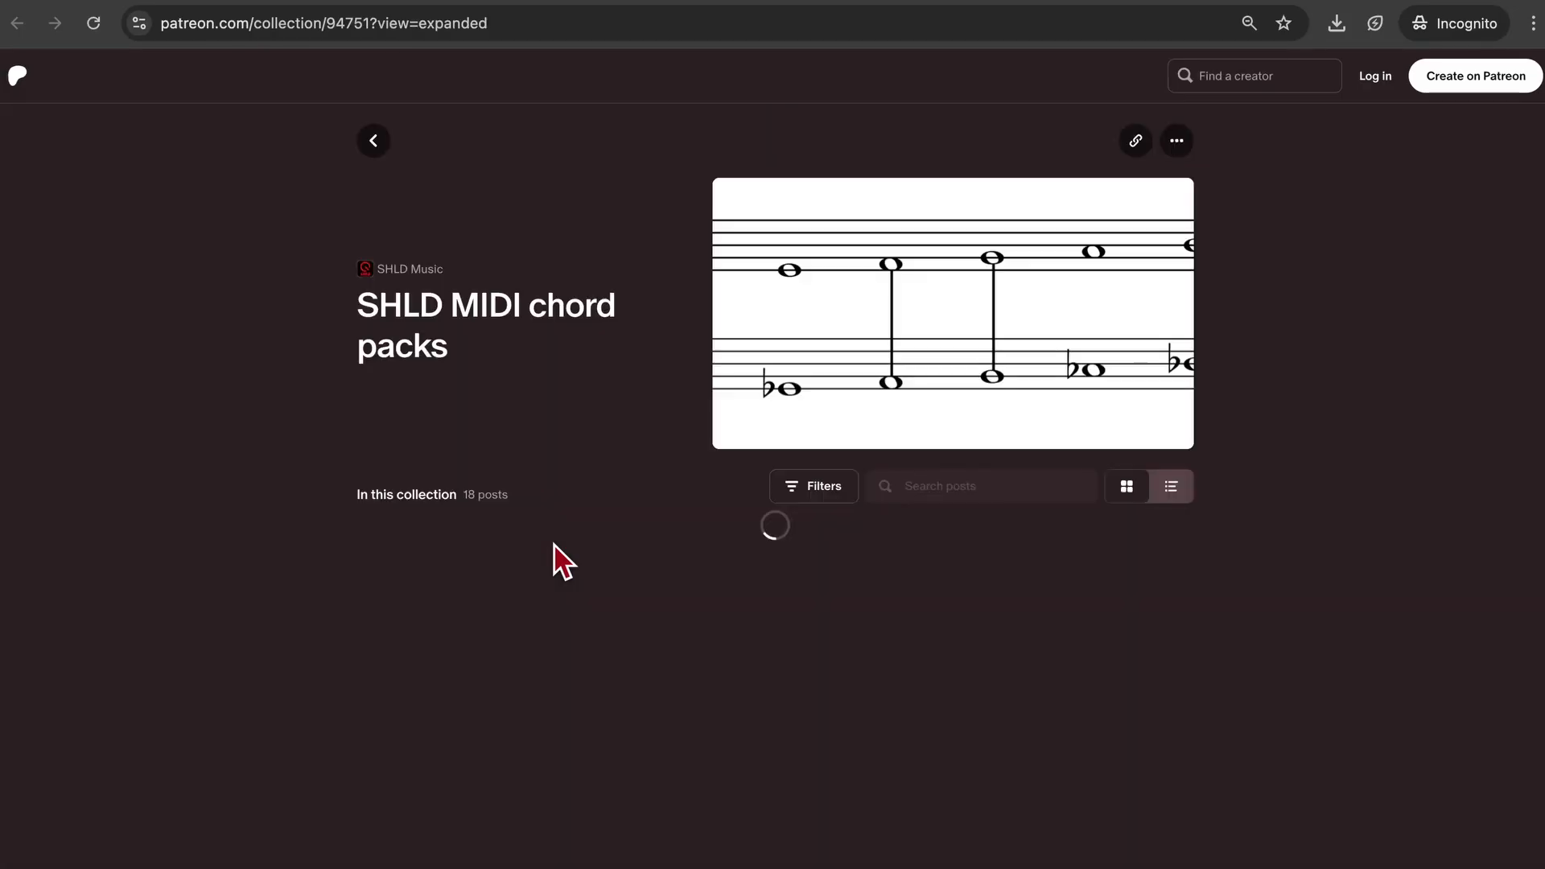
- Open the Fall 2024 MIDI Chord Pack Unveiled! post in the Patreon collection and look through it
scroll(553, 545, down, 5)
scroll(554, 546, down, 1)
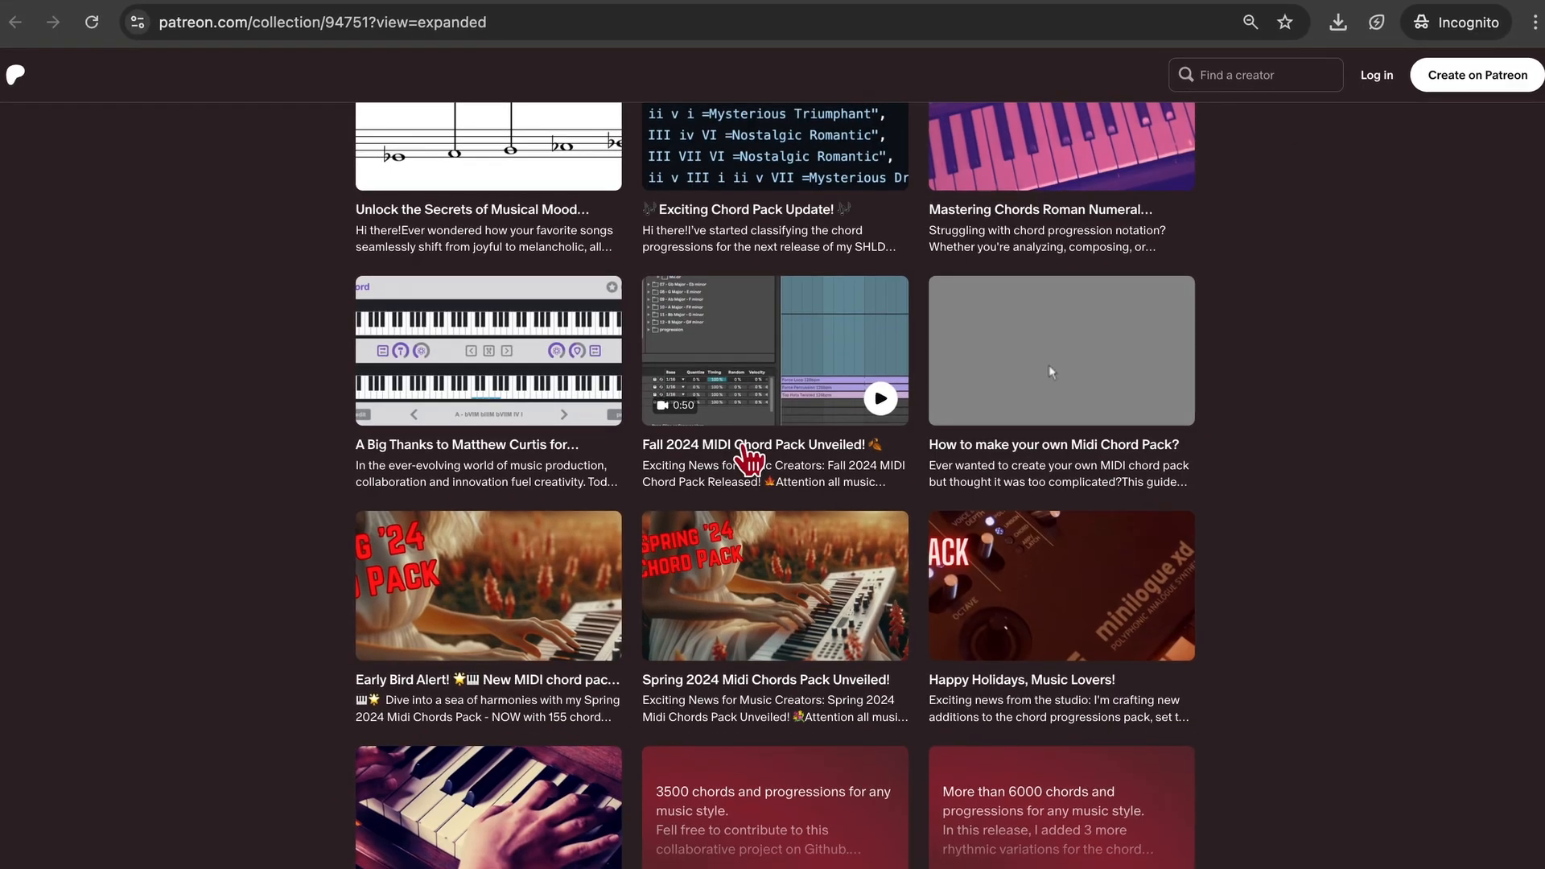
click(656, 445)
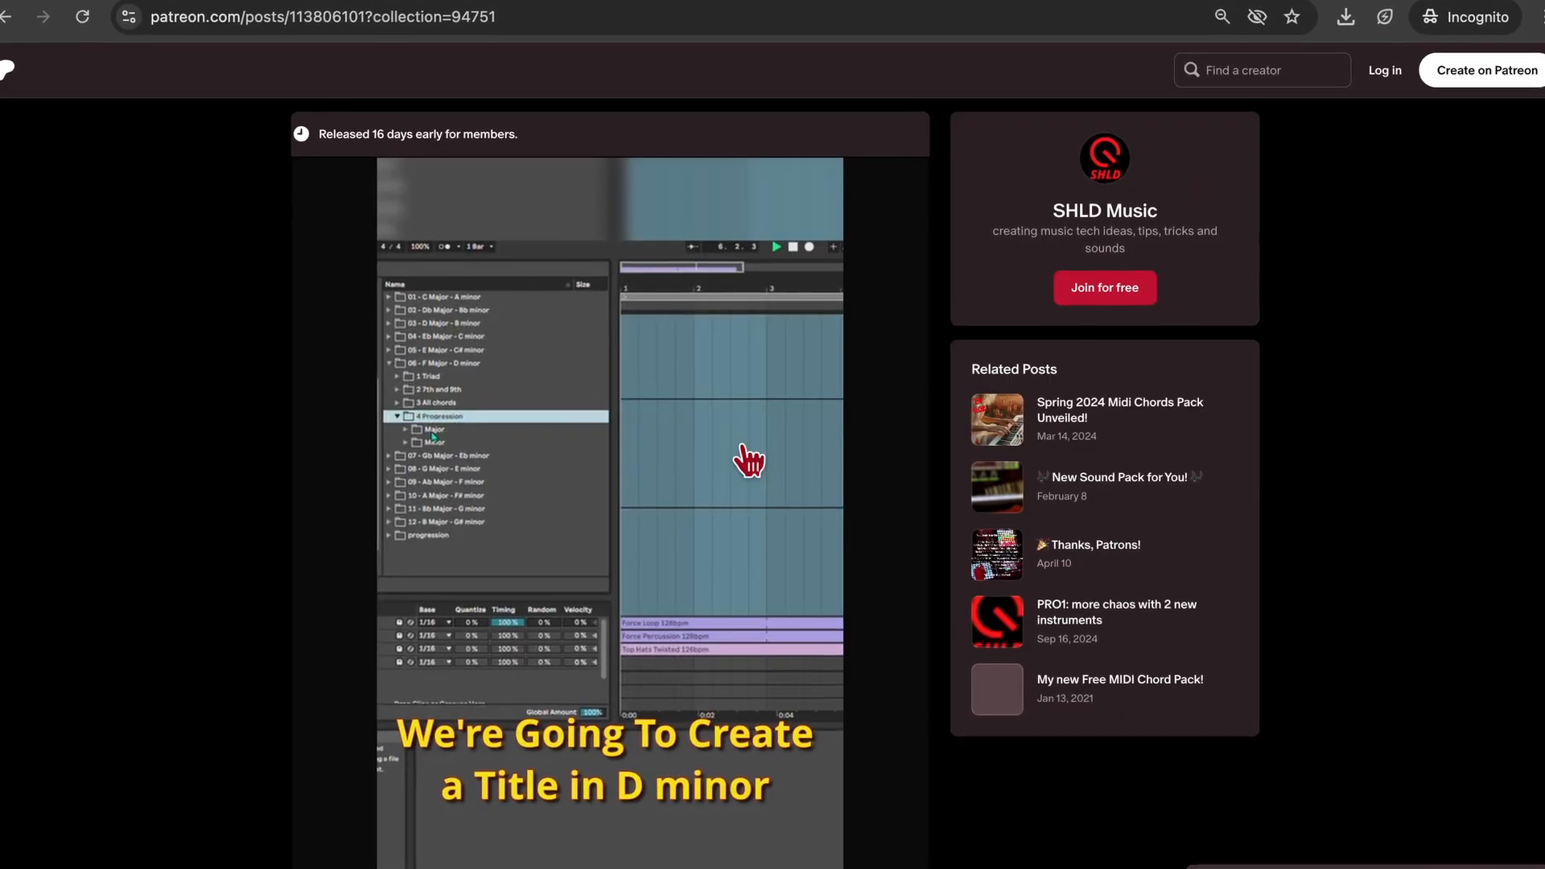
scroll(742, 444, down, 10)
scroll(740, 445, down, 5)
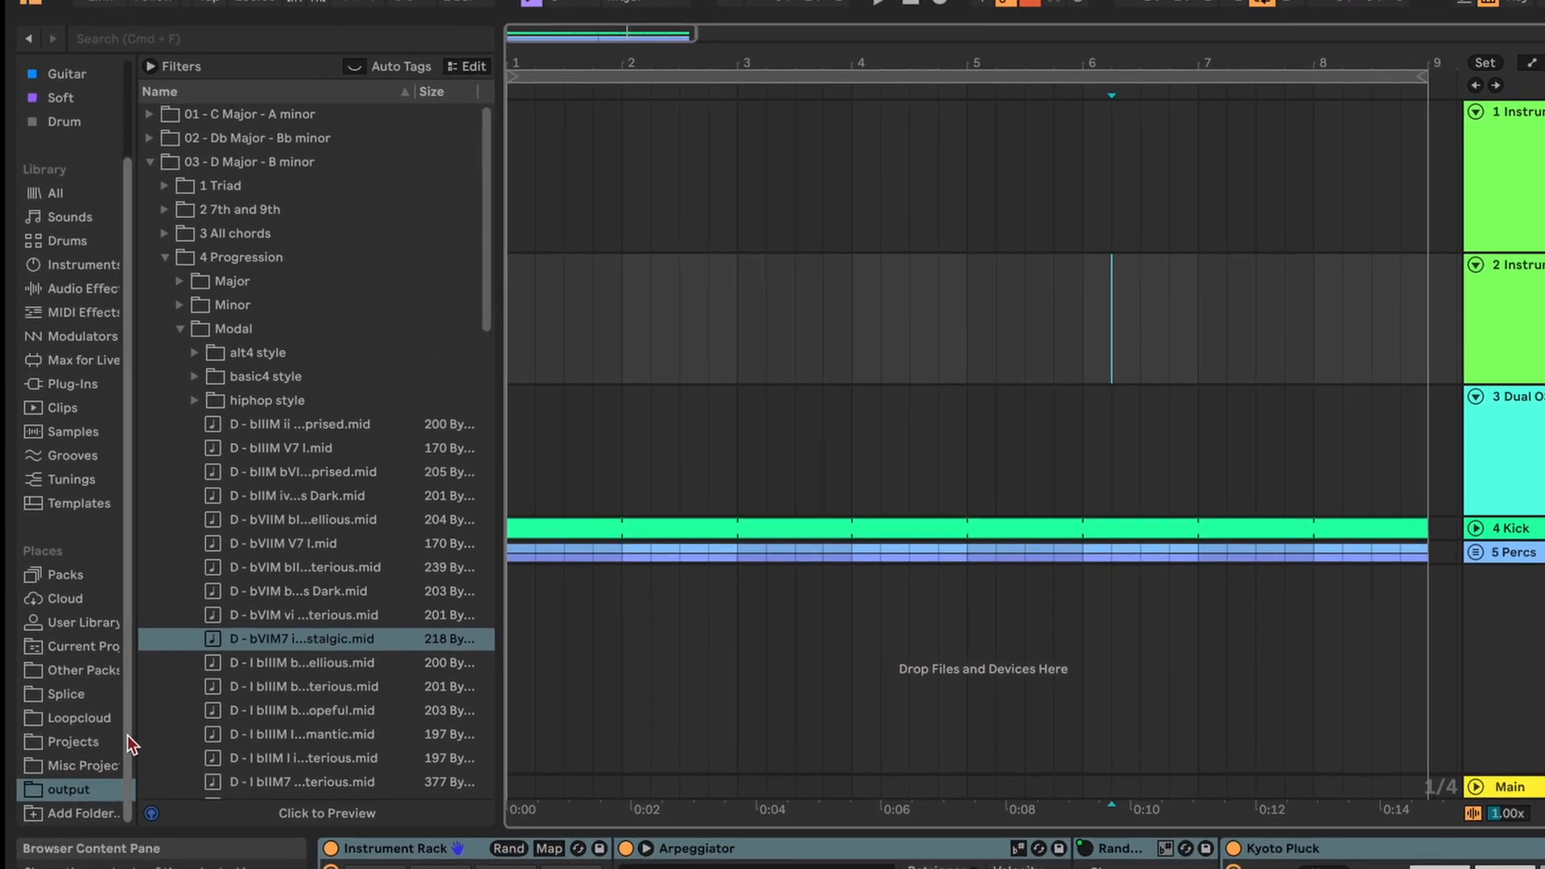
- Show the output folder in Ableton Live and look through its modal progressions in D Major - B minor
click(84, 793)
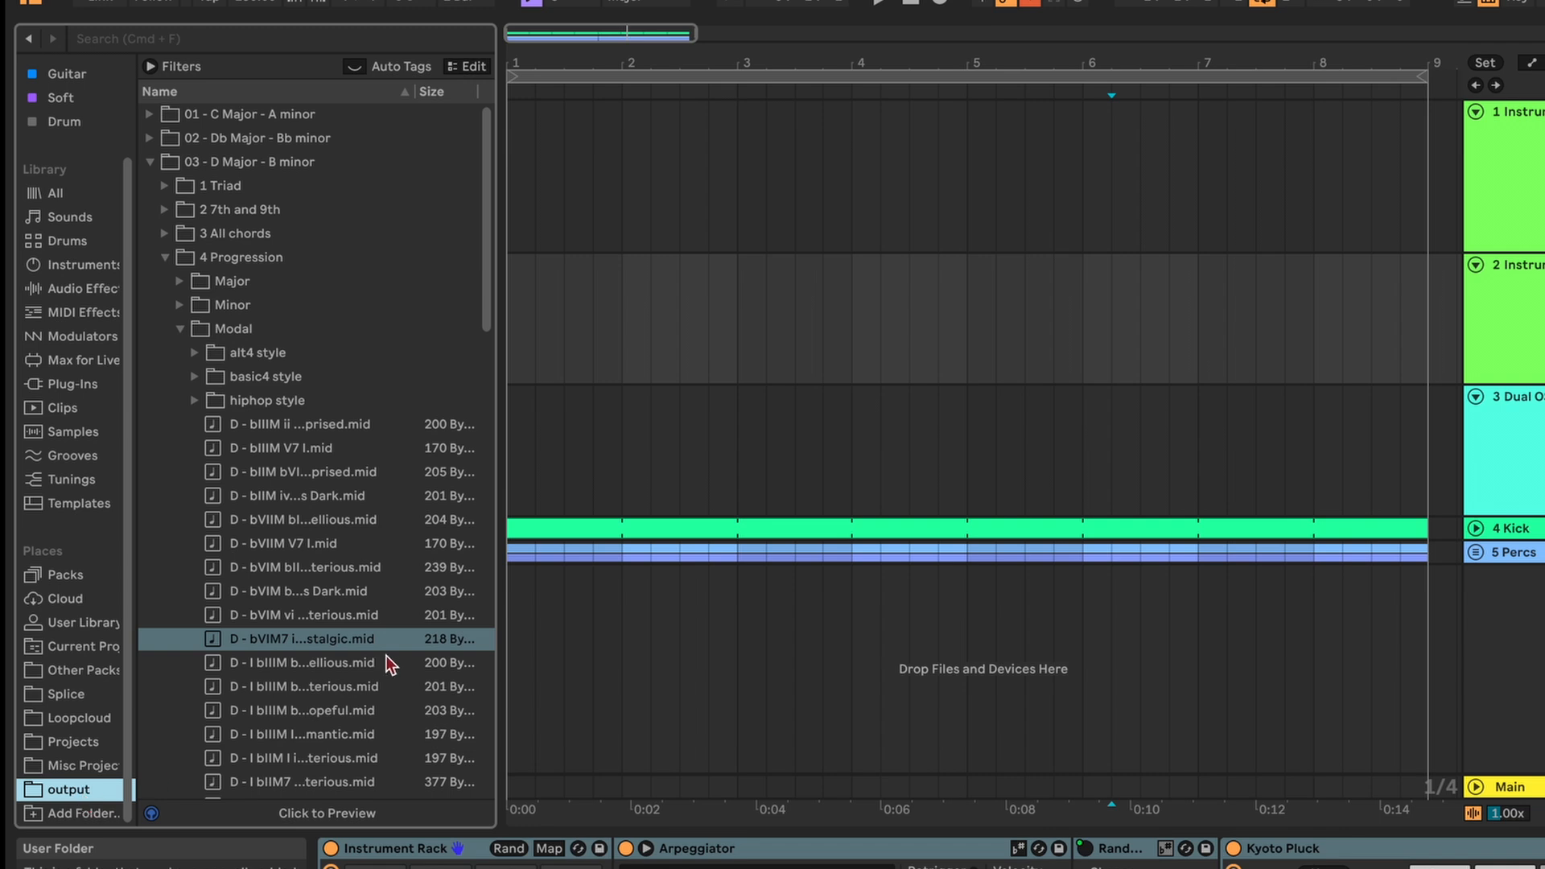
scroll(428, 616, down, 10)
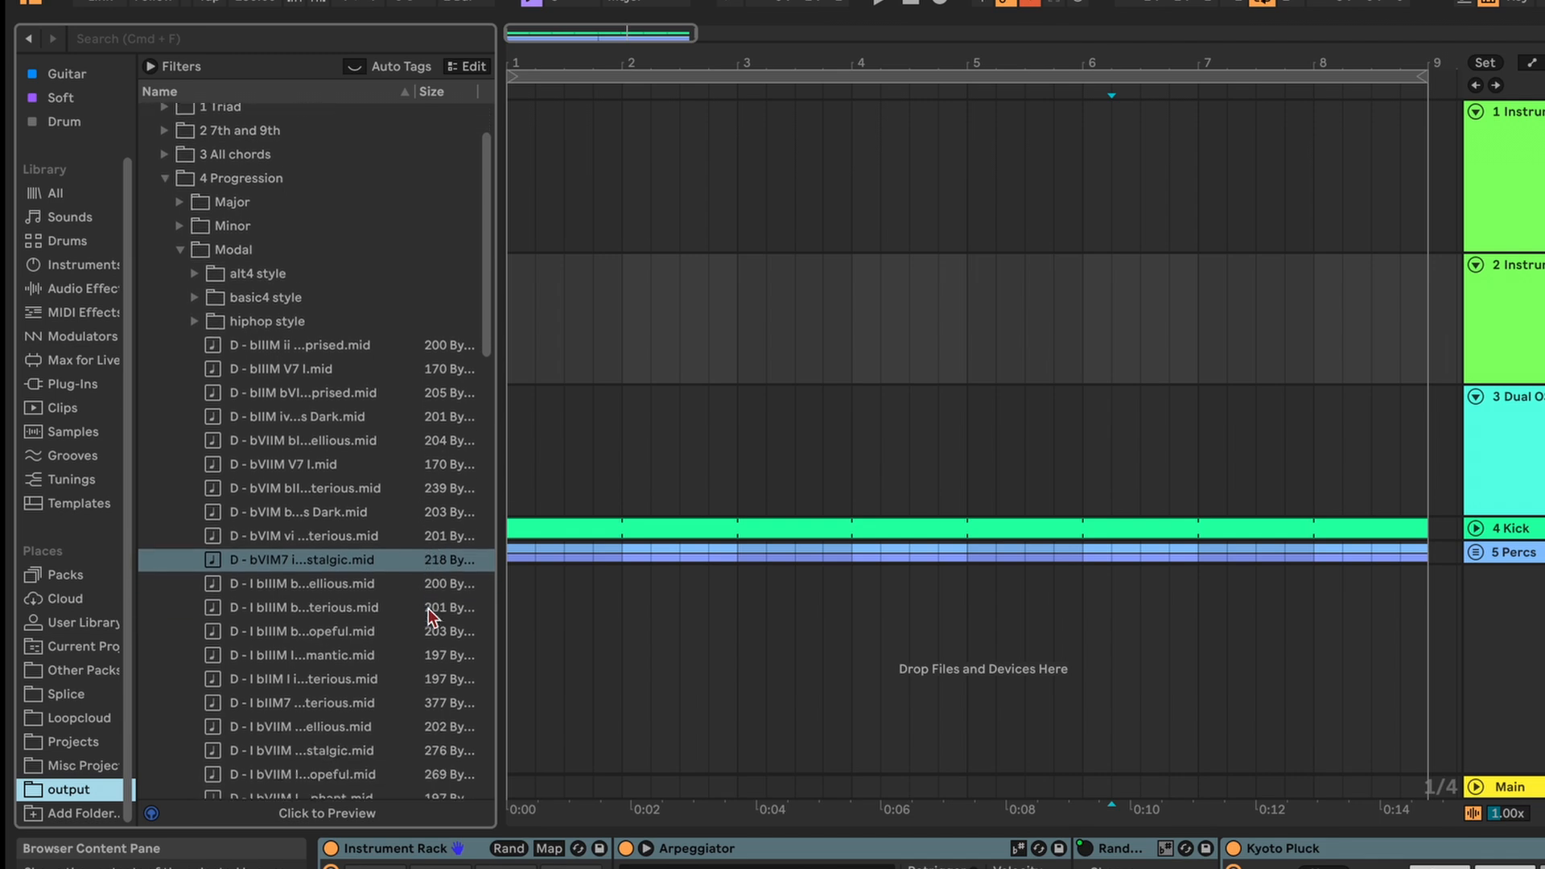
scroll(428, 617, down, 7)
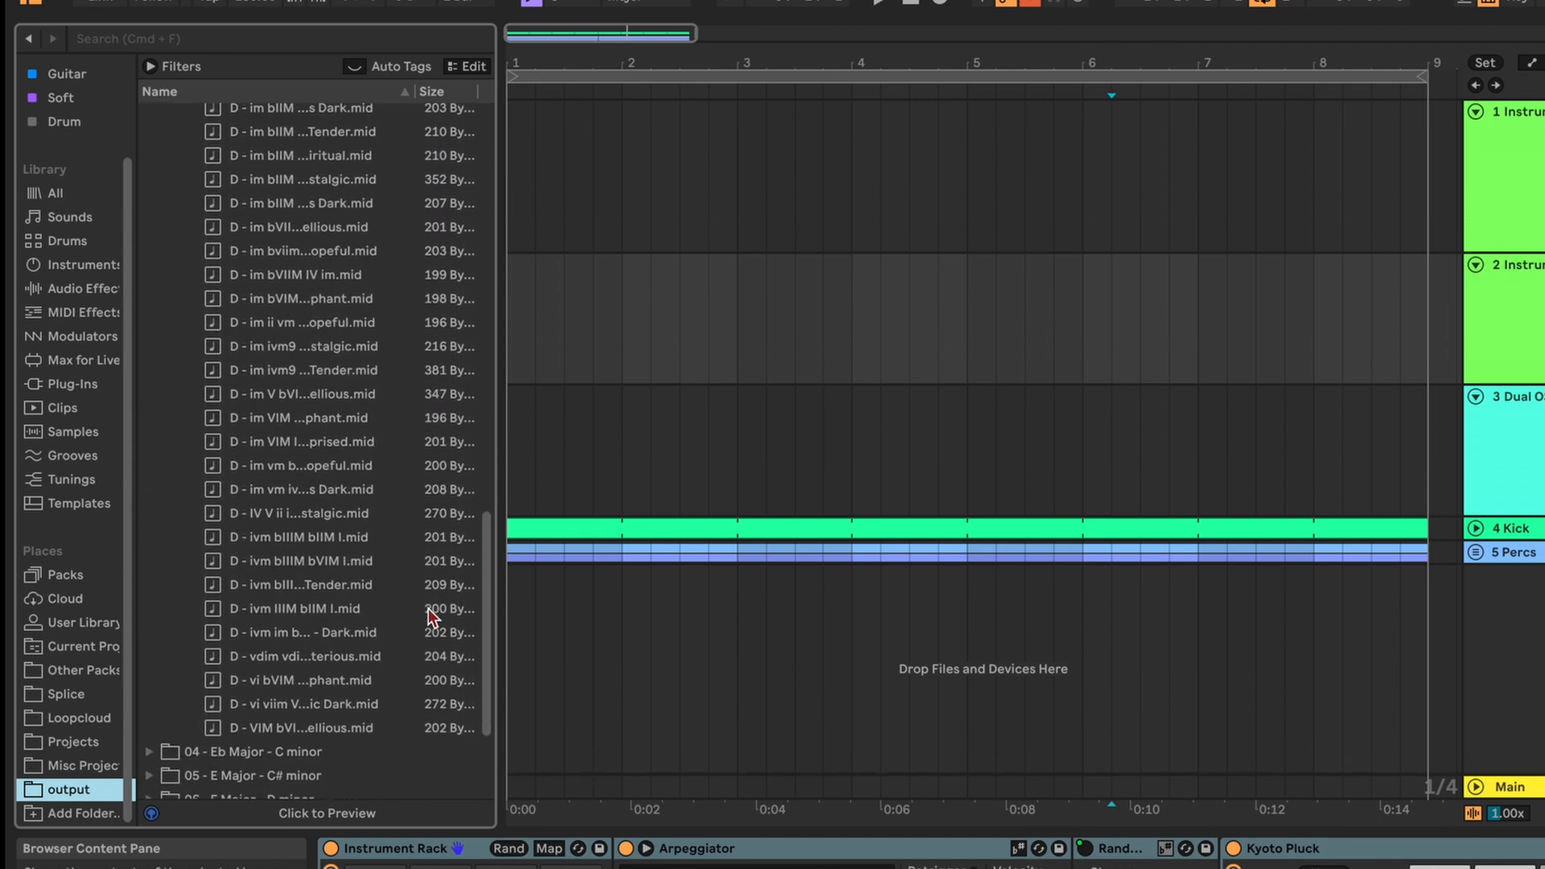
scroll(428, 616, up, 5)
scroll(432, 618, up, 12)
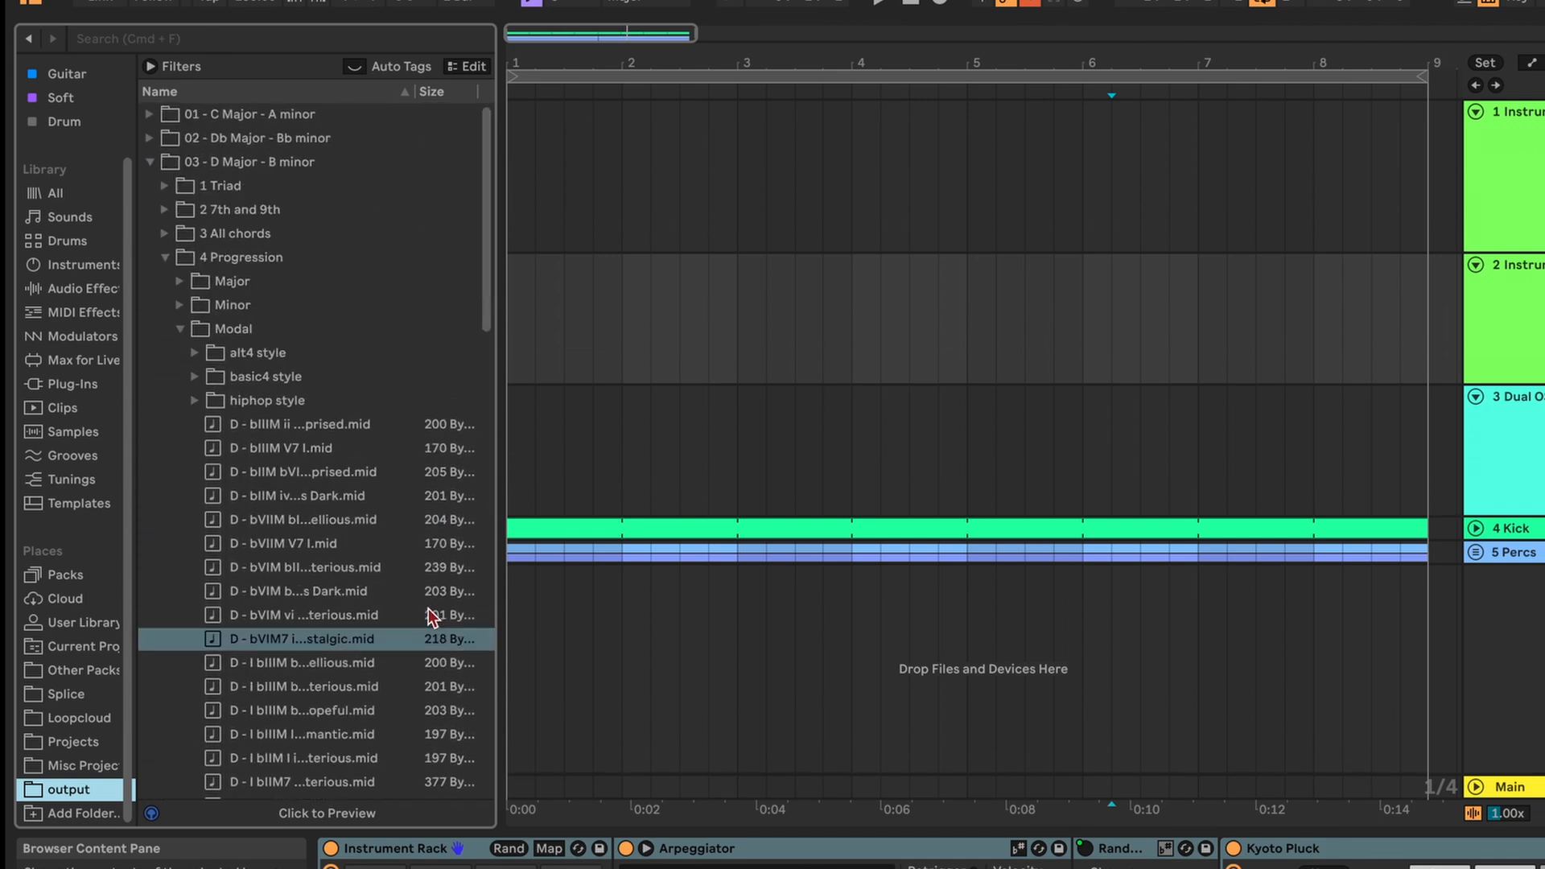
- Switch from the Modal to the Minor progressions folder and widen the browser to read the full file names
click(180, 329)
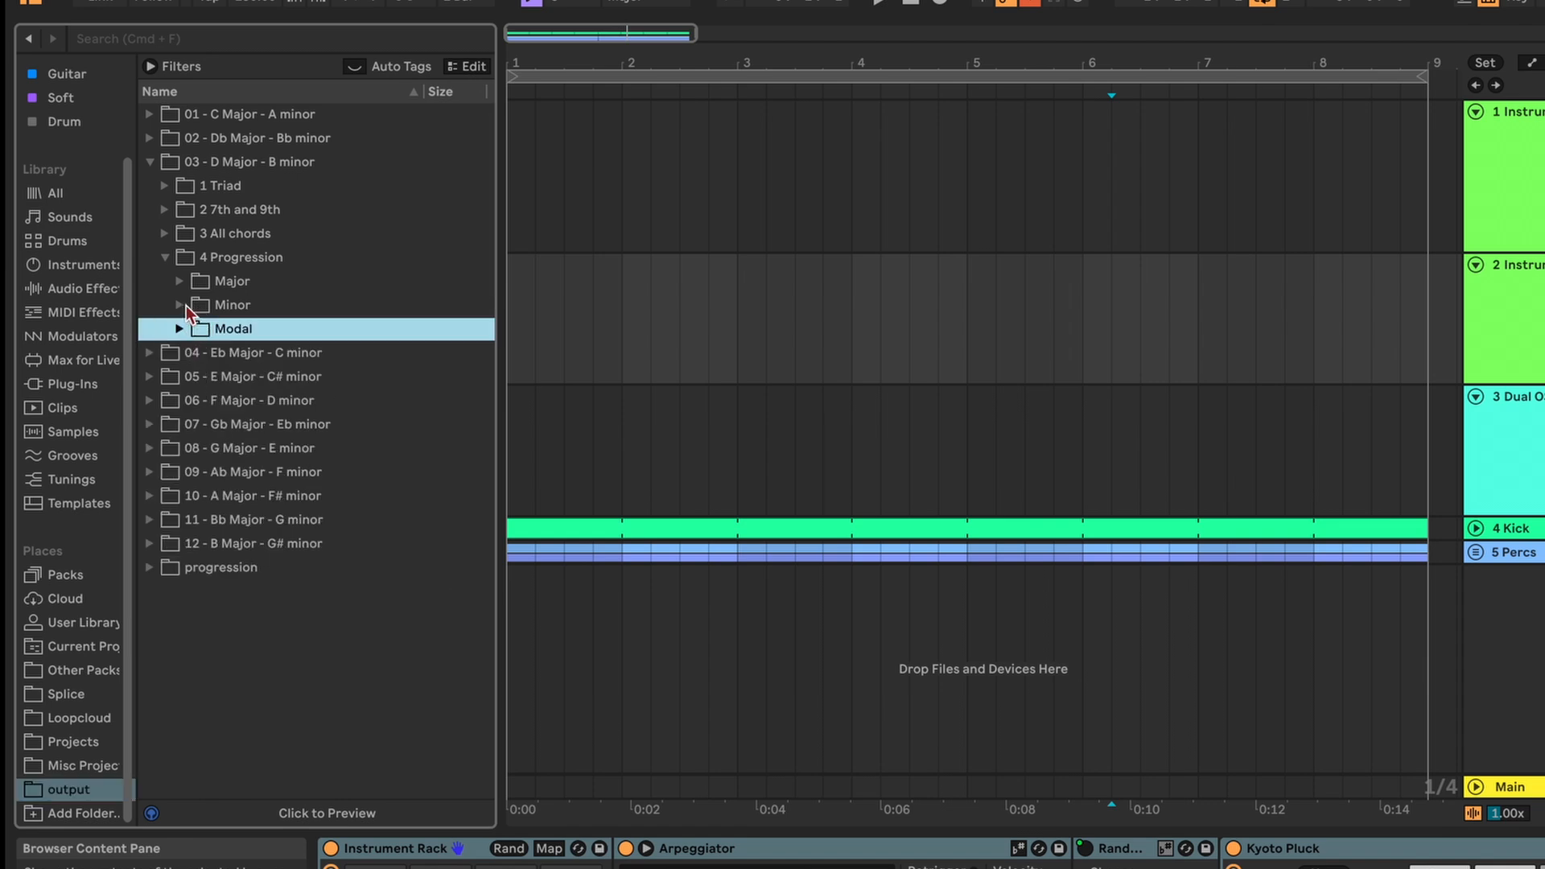
click(186, 306)
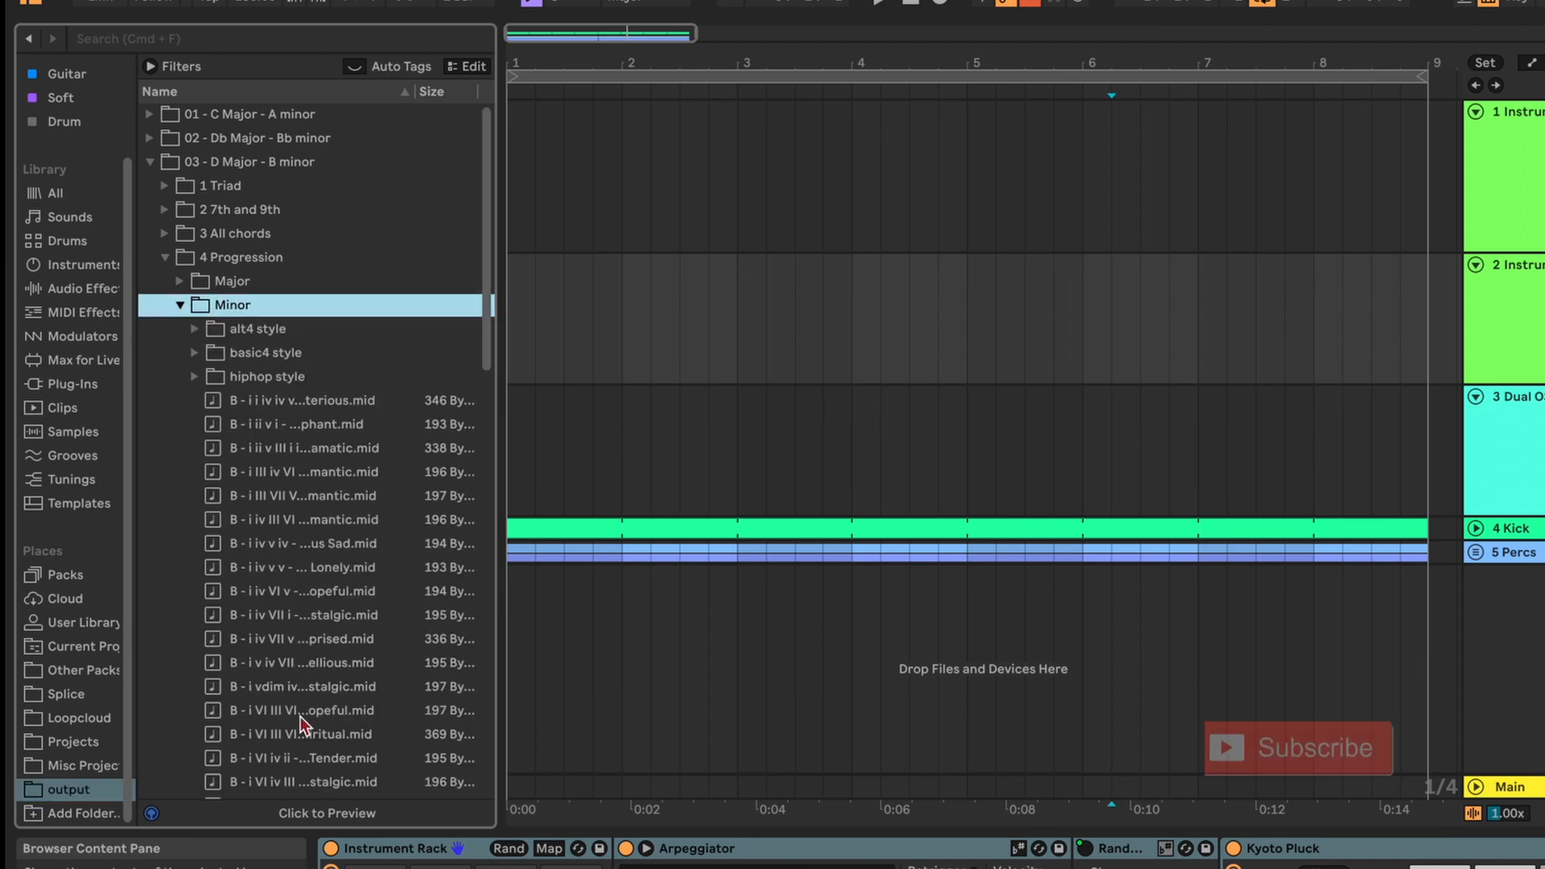
scroll(302, 724, down, 15)
scroll(300, 724, up, 15)
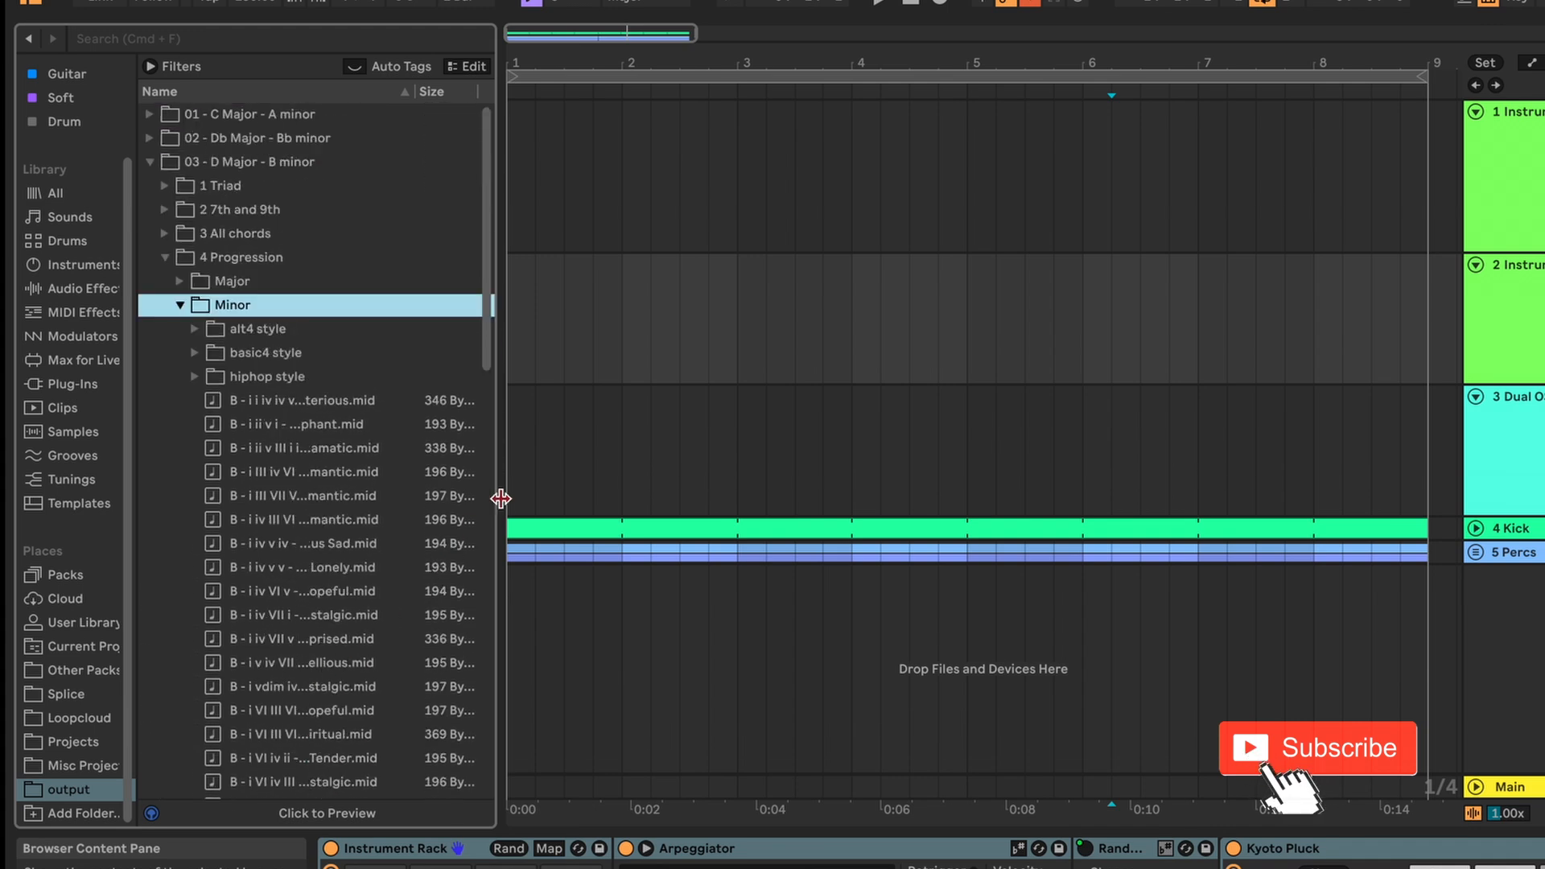
drag(500, 499, 713, 517)
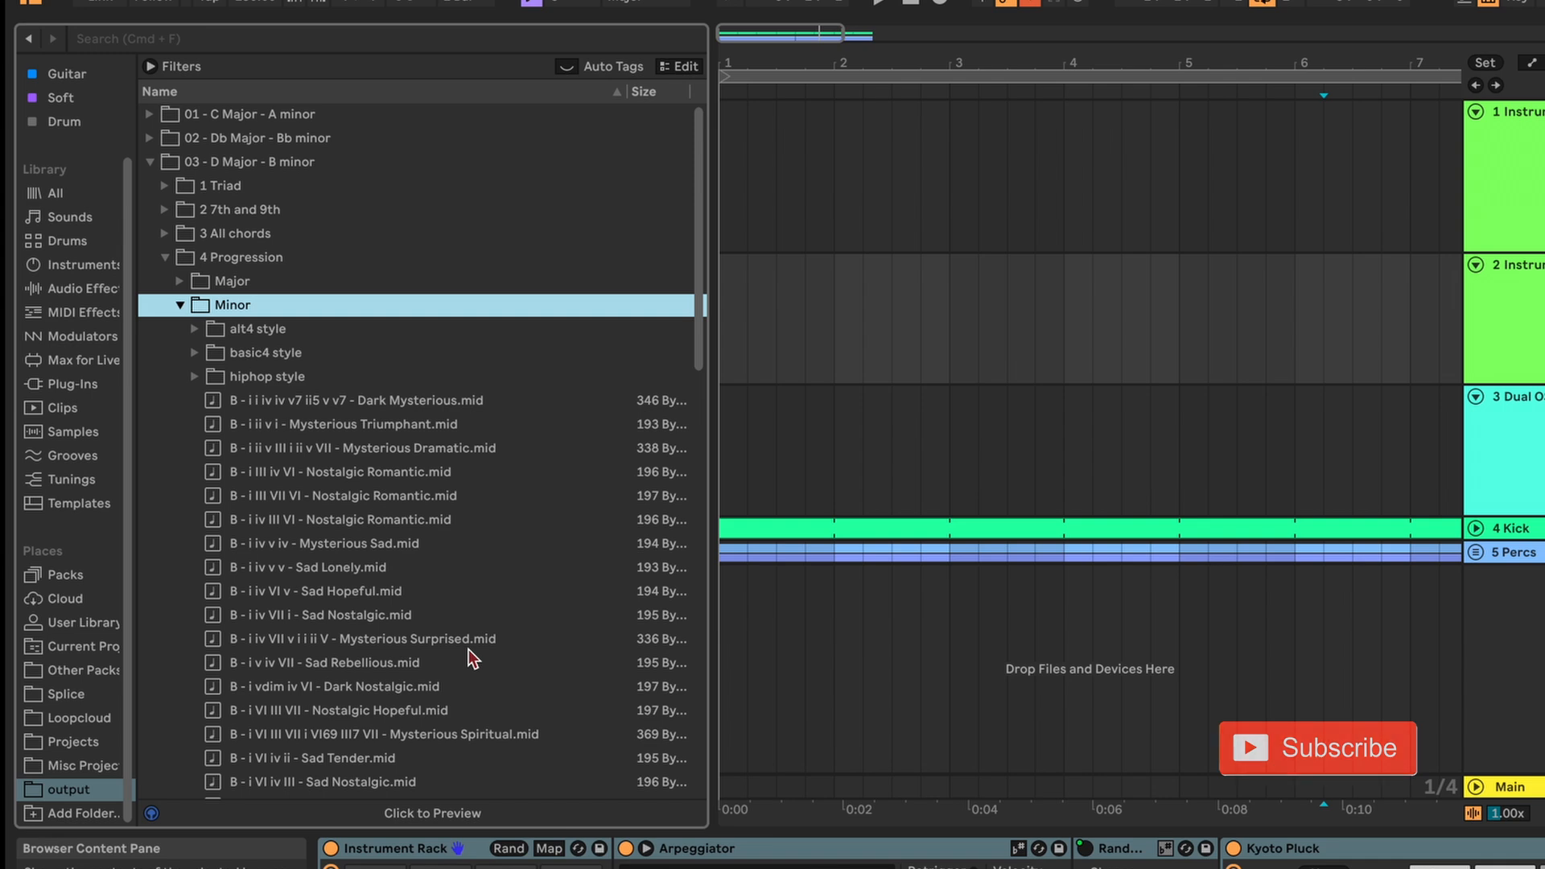
scroll(472, 659, down, 6)
scroll(472, 659, up, 6)
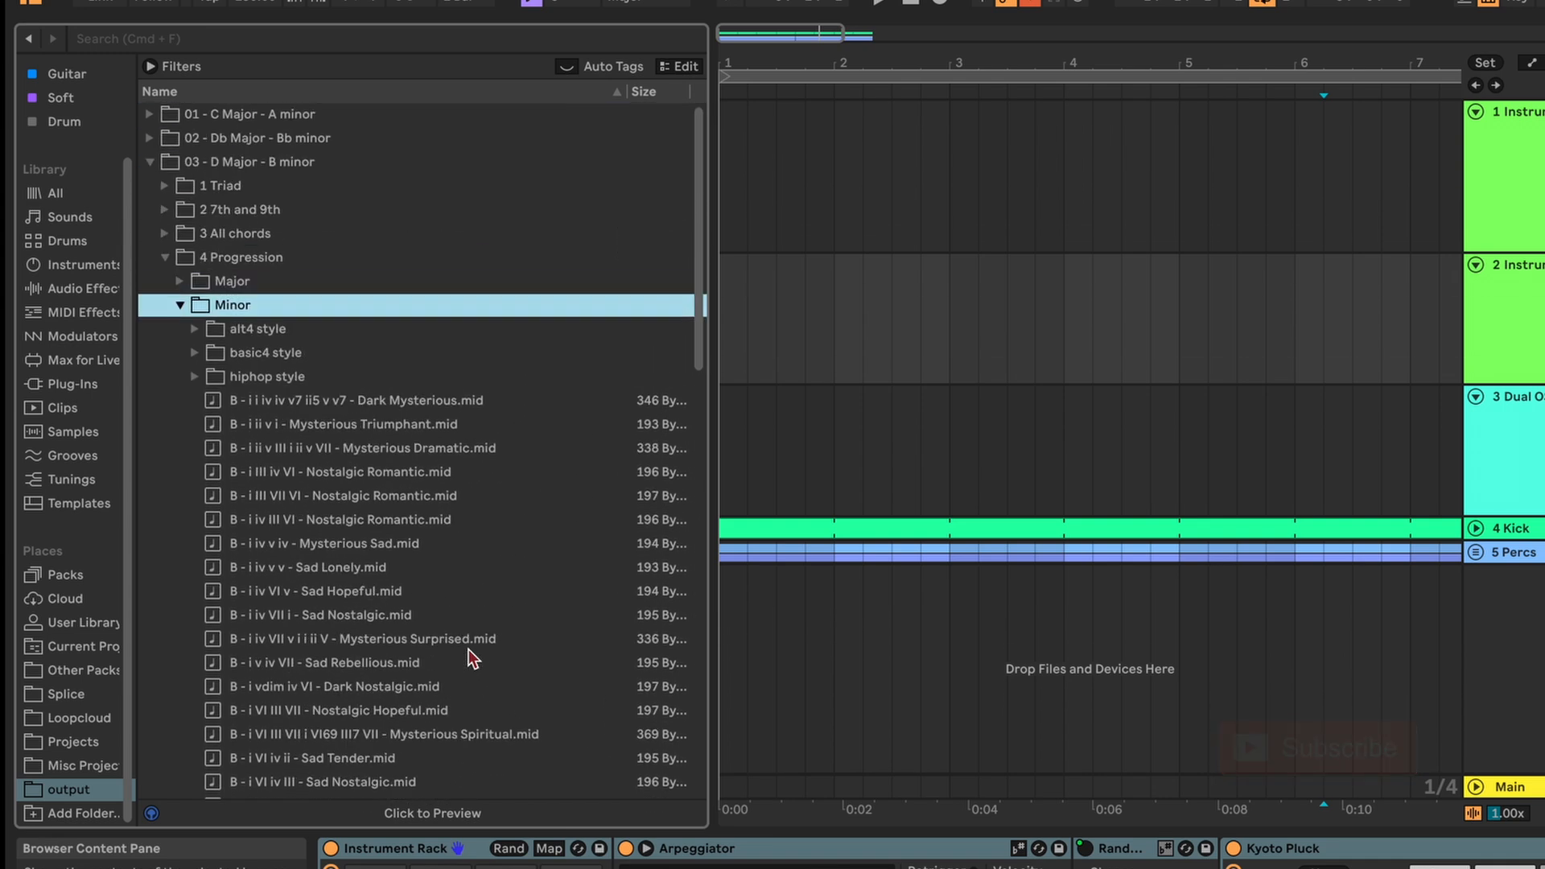
- Expand the Major progressions folder of D Major - B minor and look through its MIDI files
click(178, 283)
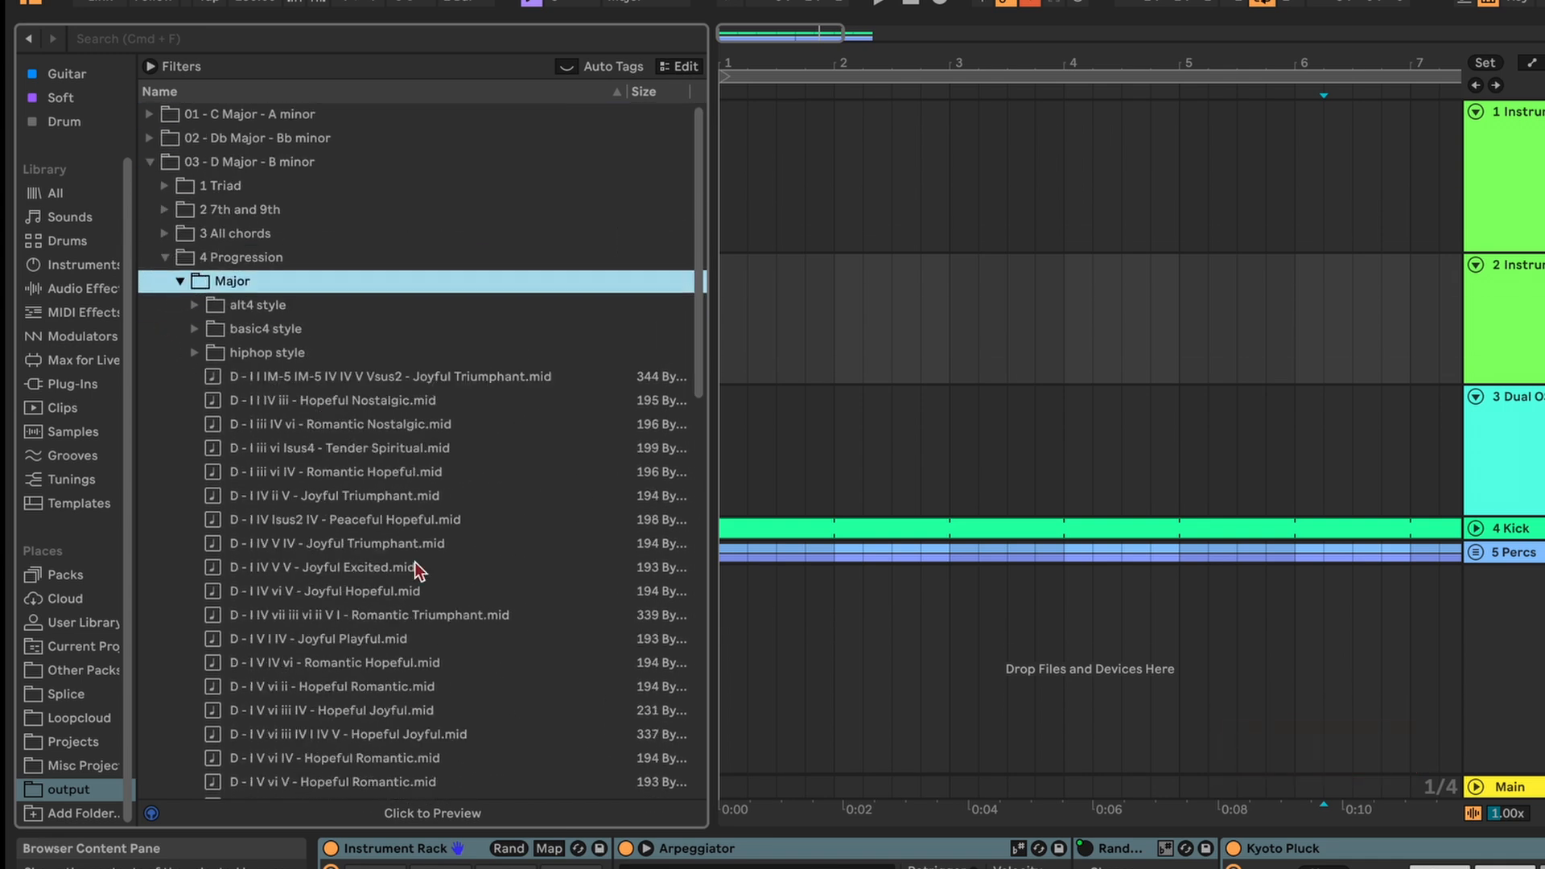
scroll(419, 594, down, 15)
scroll(419, 588, down, 1)
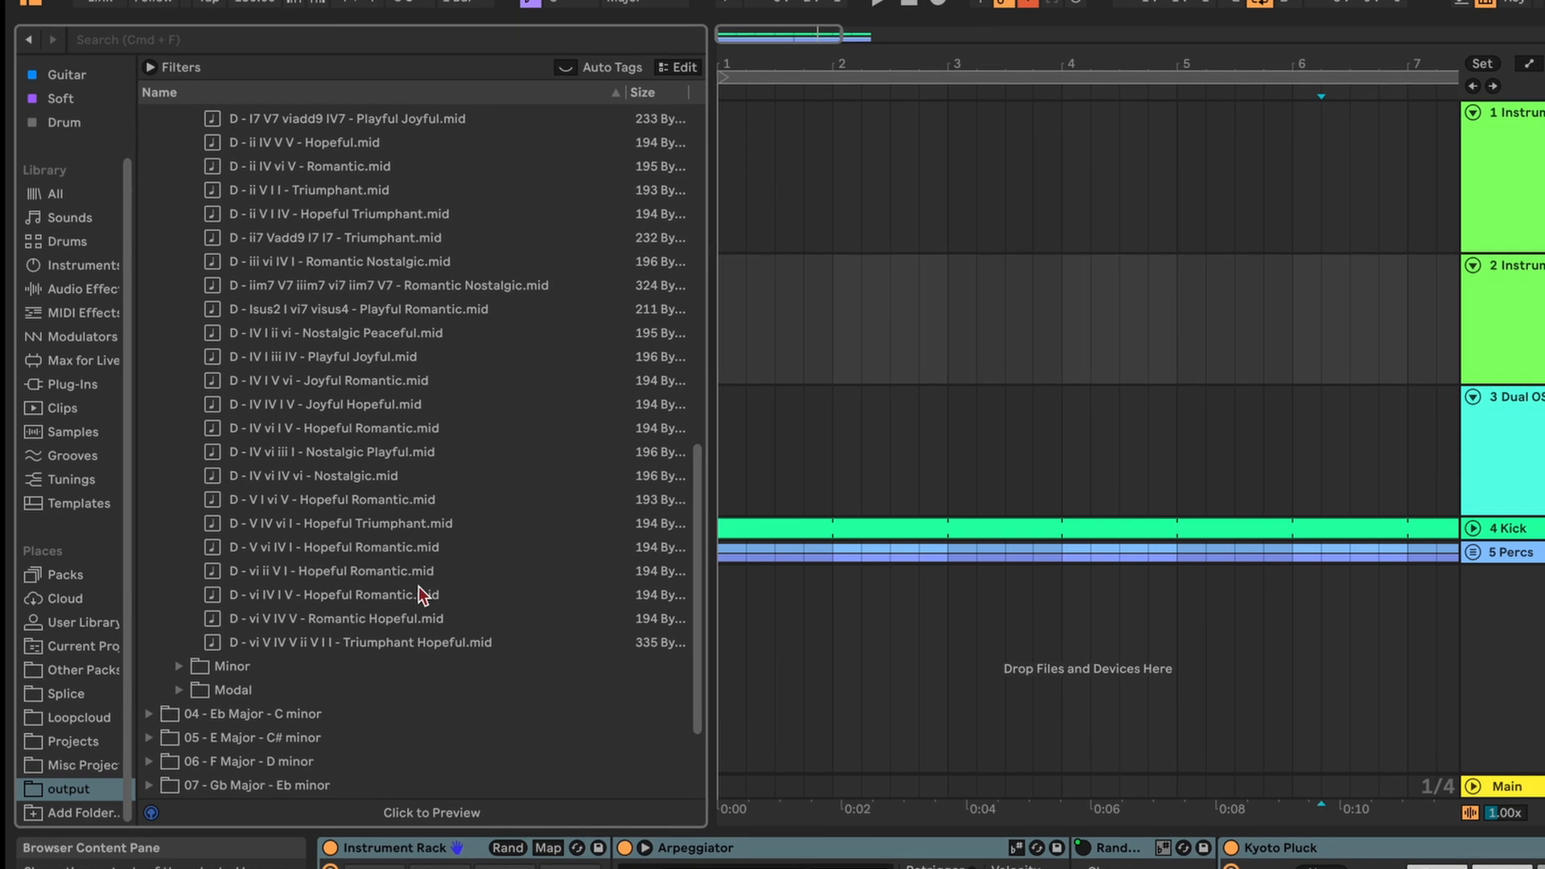
scroll(418, 594, up, 15)
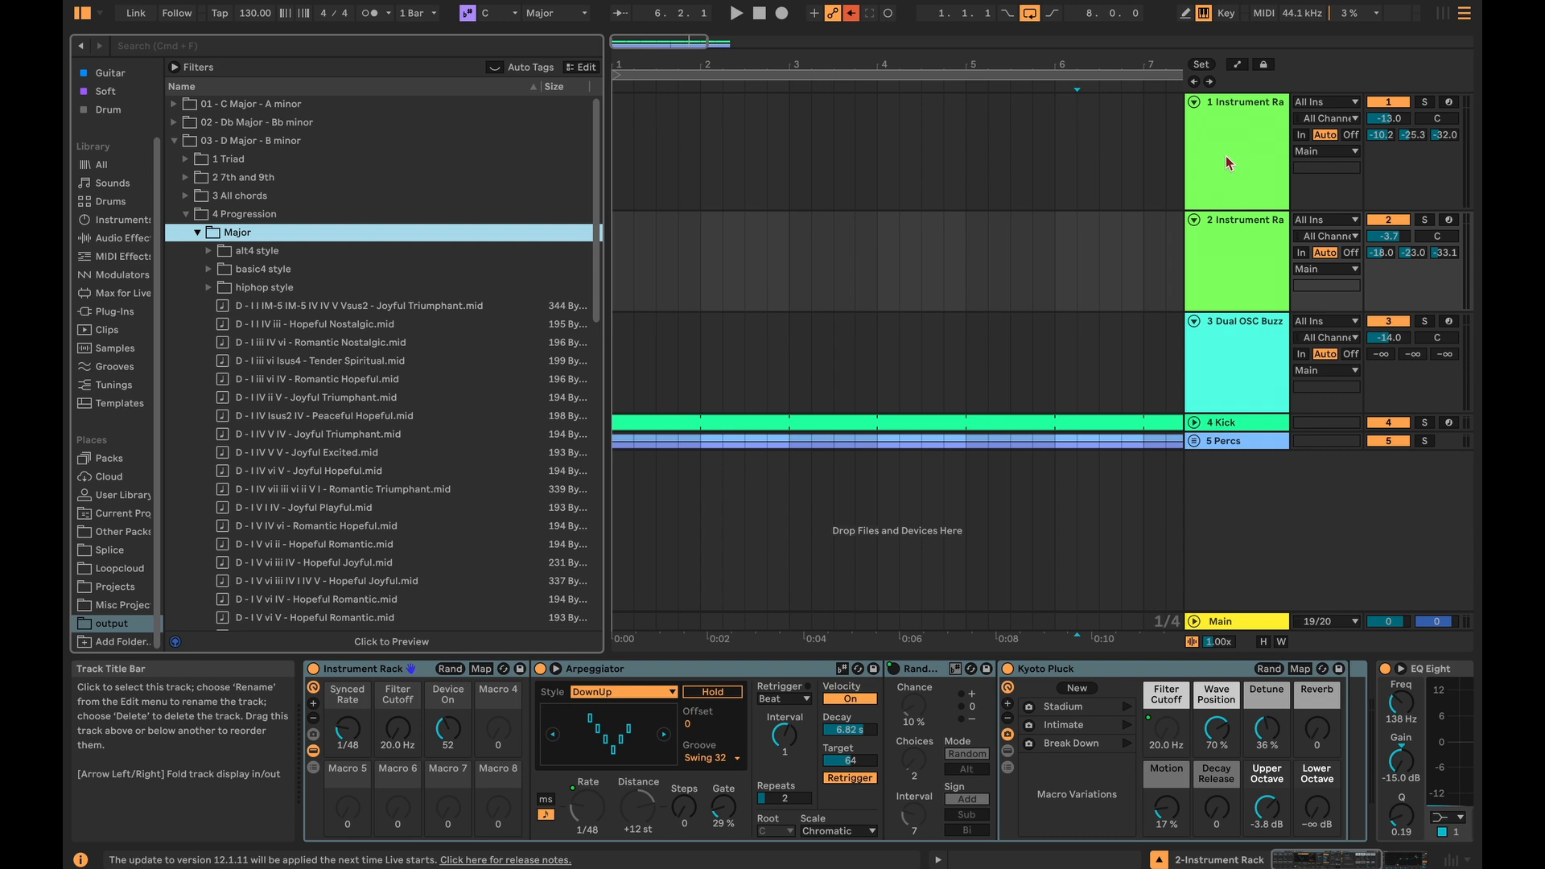
- Review the devices on the two Instrument Rack tracks, Dual OSC Buzz and Kick, and reselect track 1
click(1226, 162)
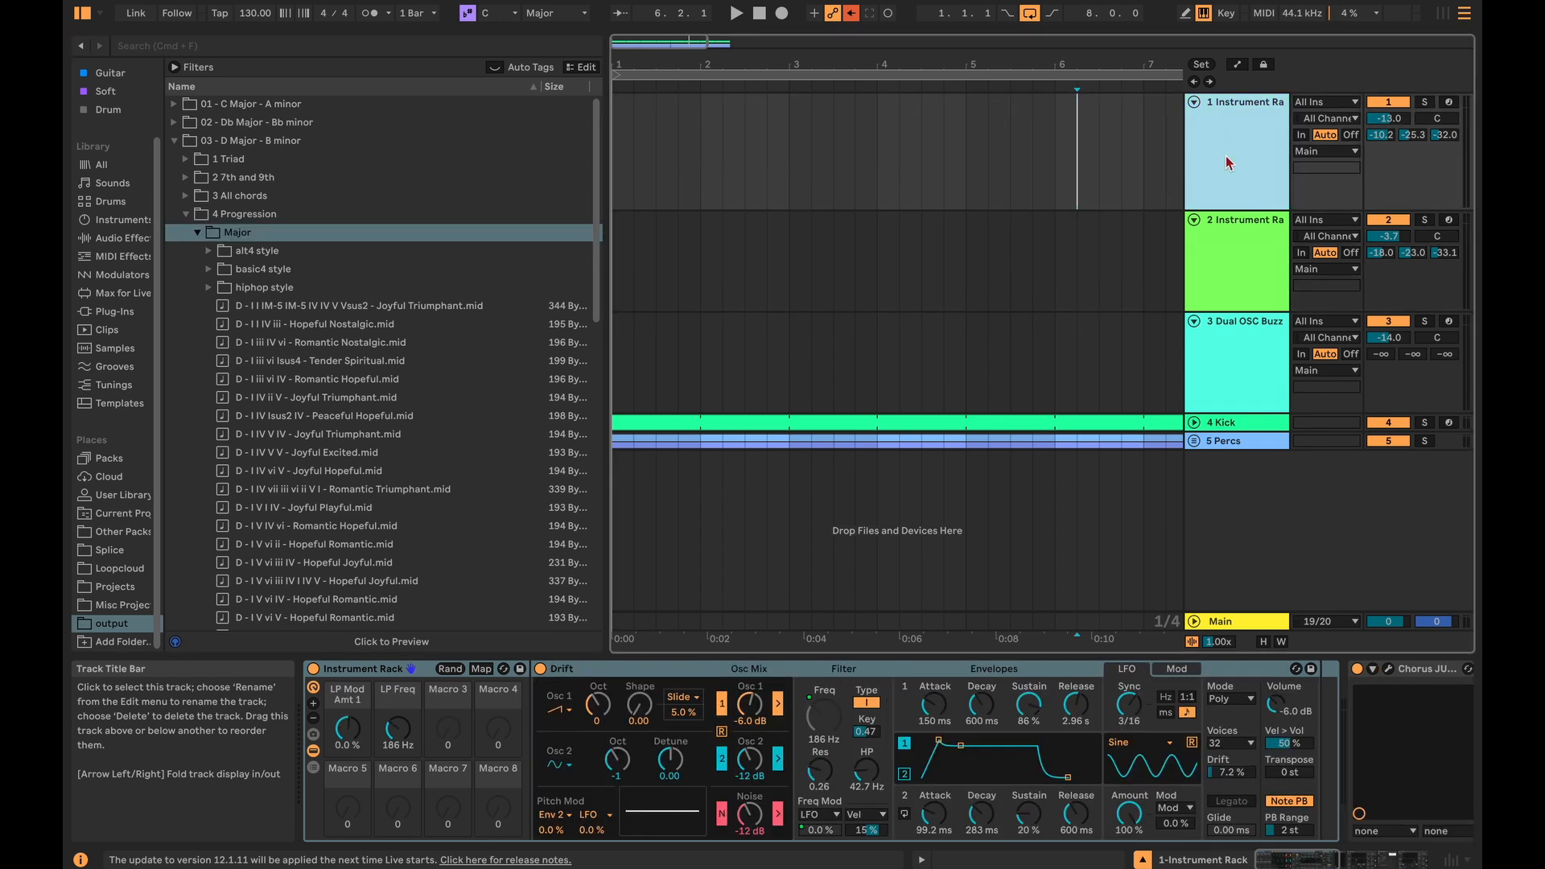
click(1223, 285)
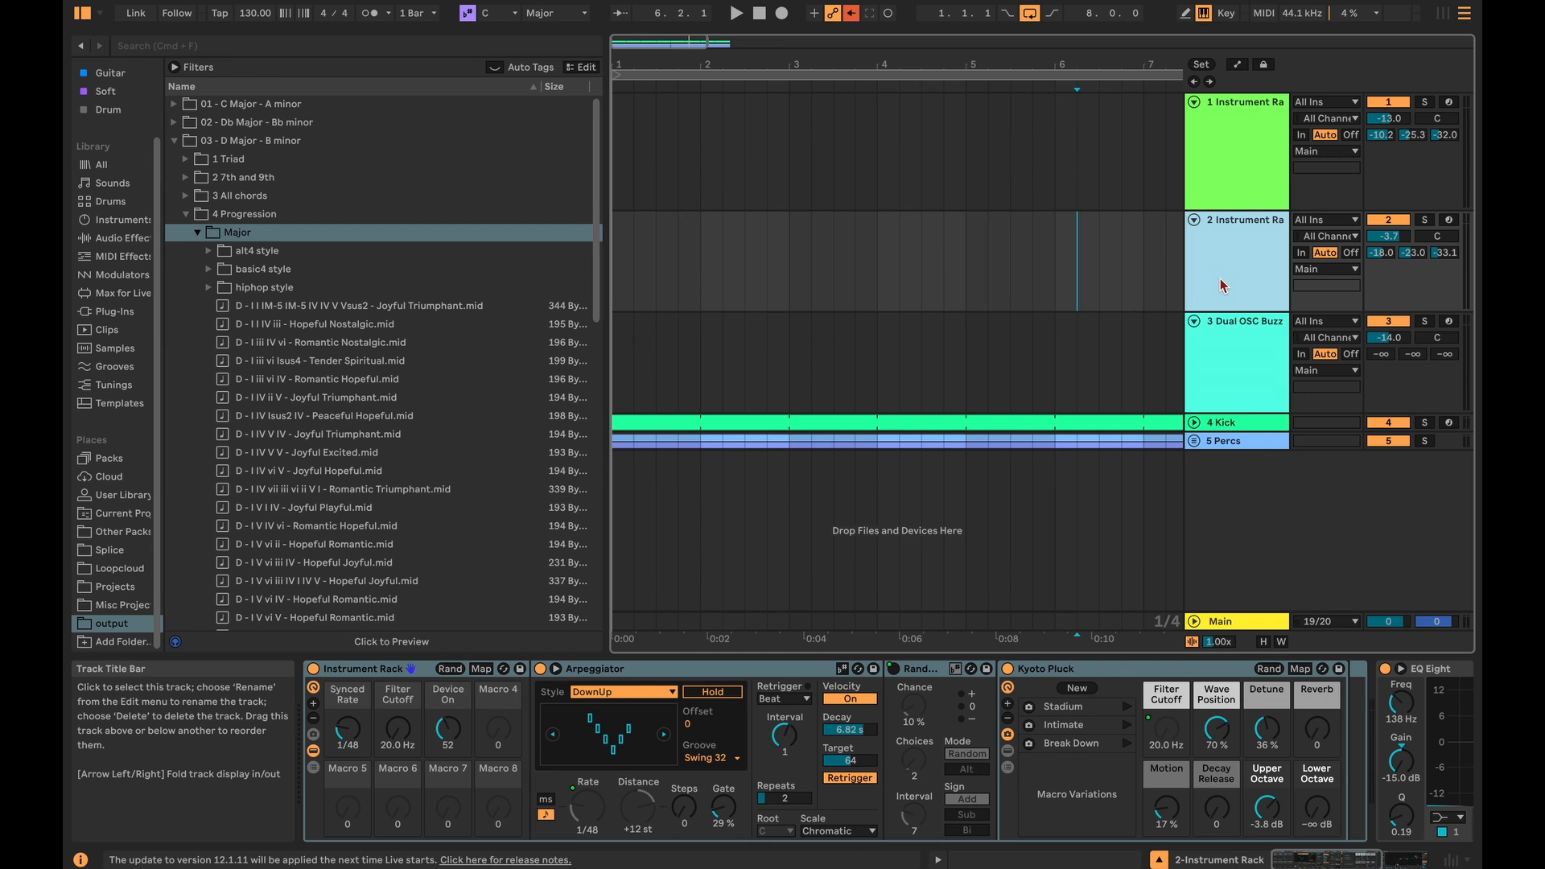
click(1228, 370)
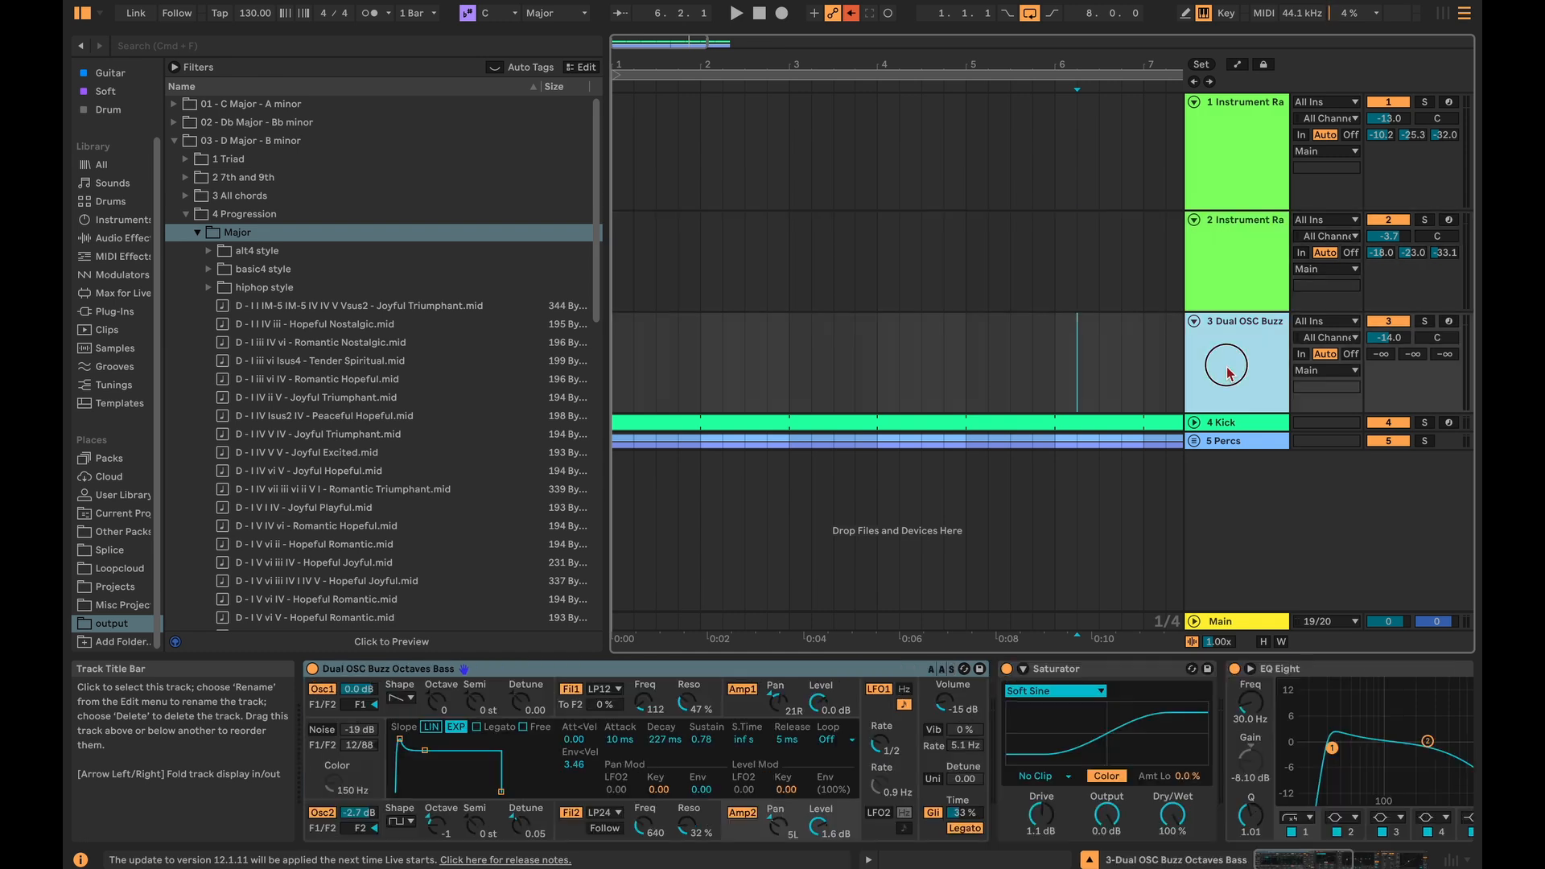
click(1228, 430)
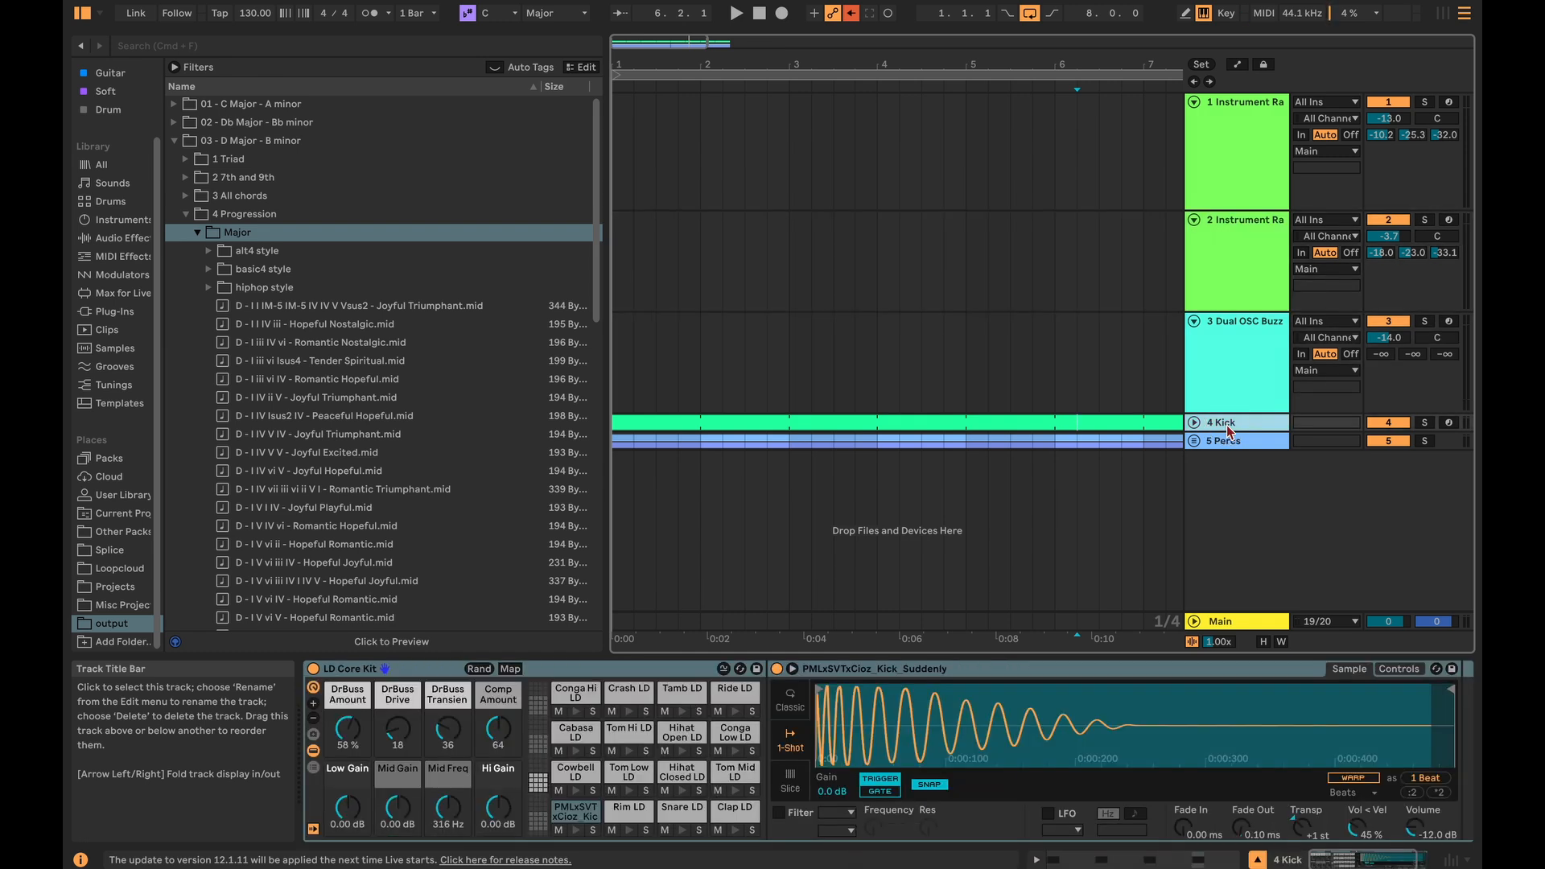
click(1221, 187)
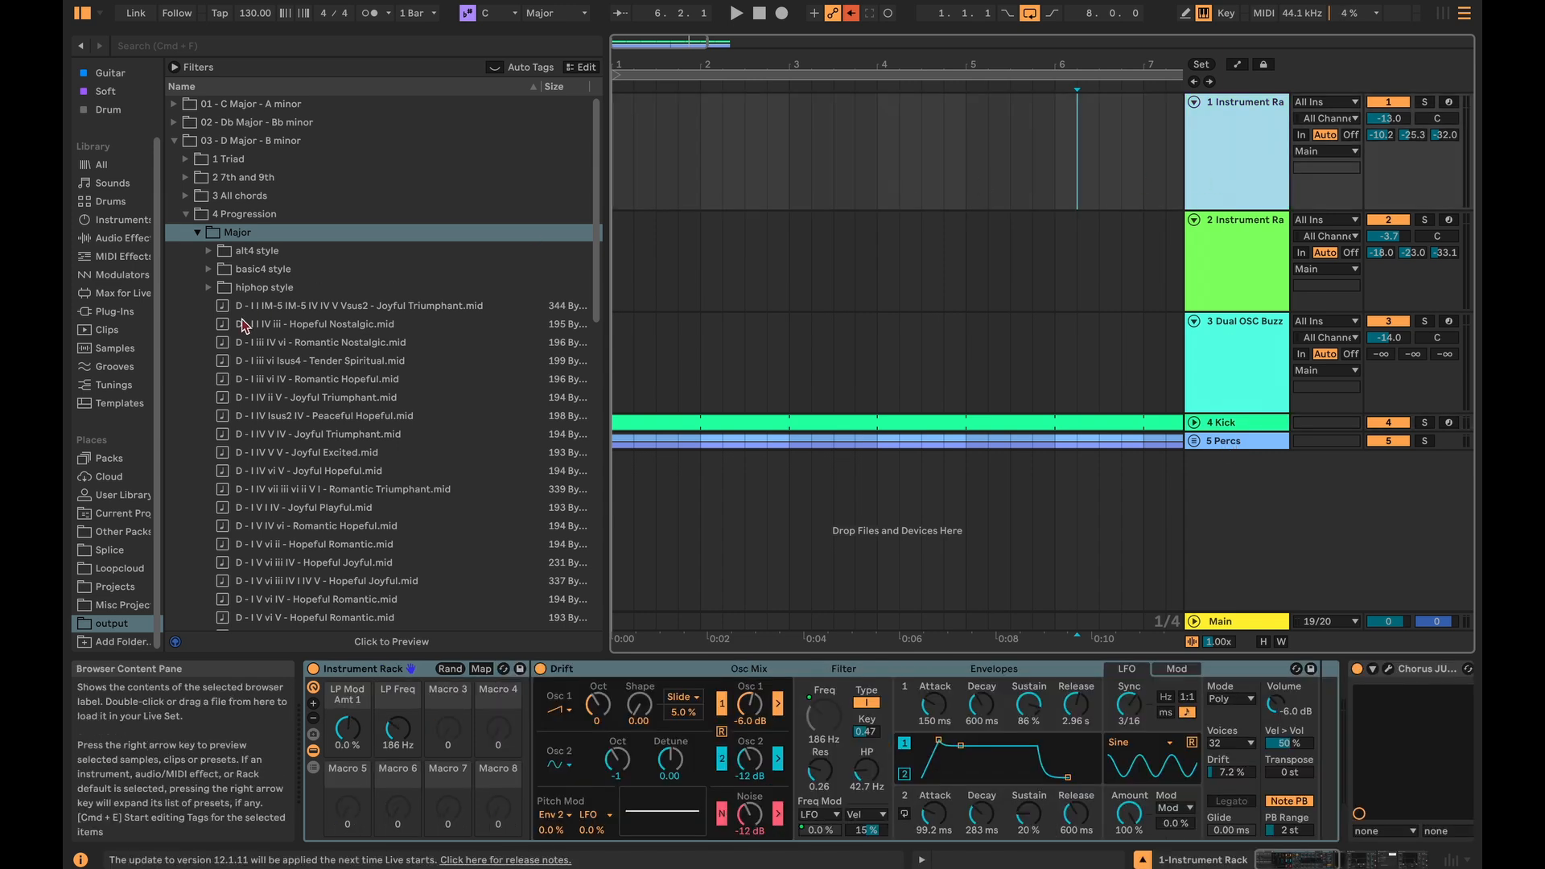
- Search the browser for "spiri" and expand the Modal folder instead of Major under D Major - B minor
click(259, 47)
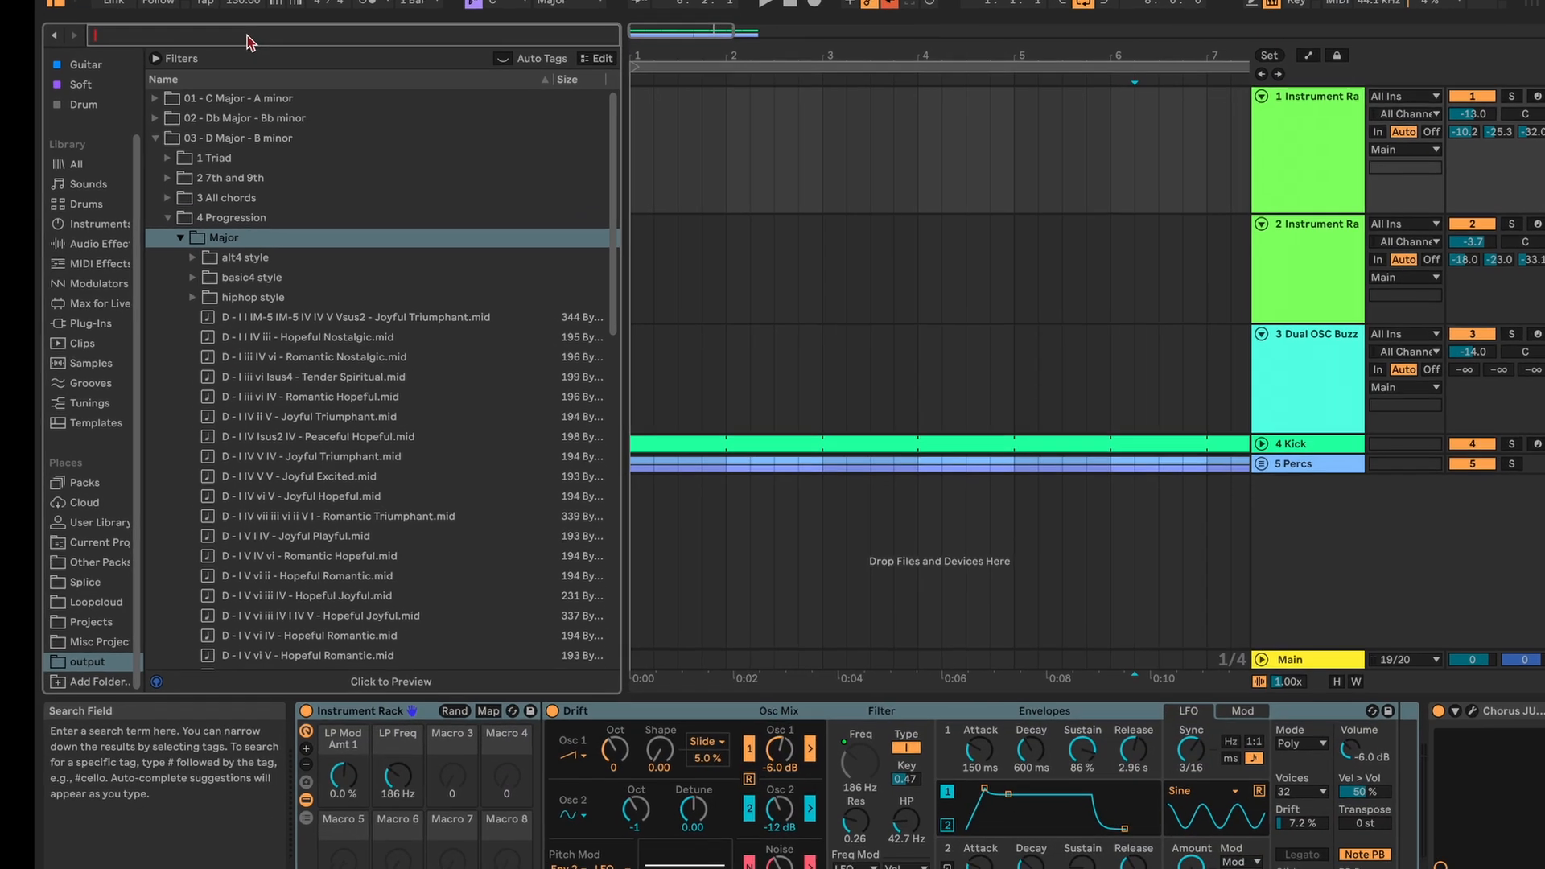
text(sp)
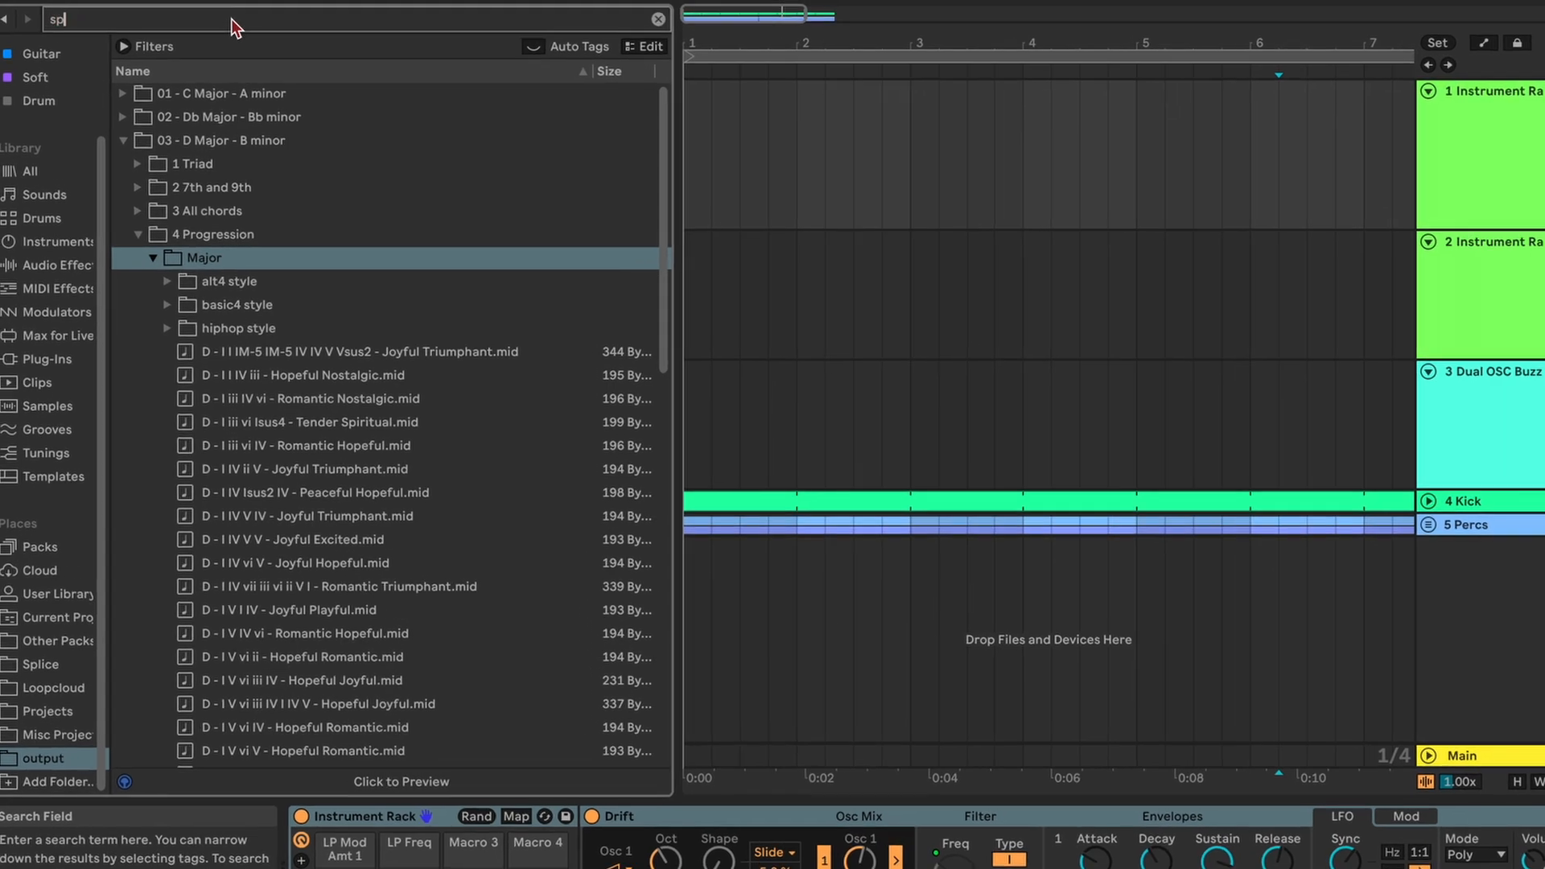
text(iri)
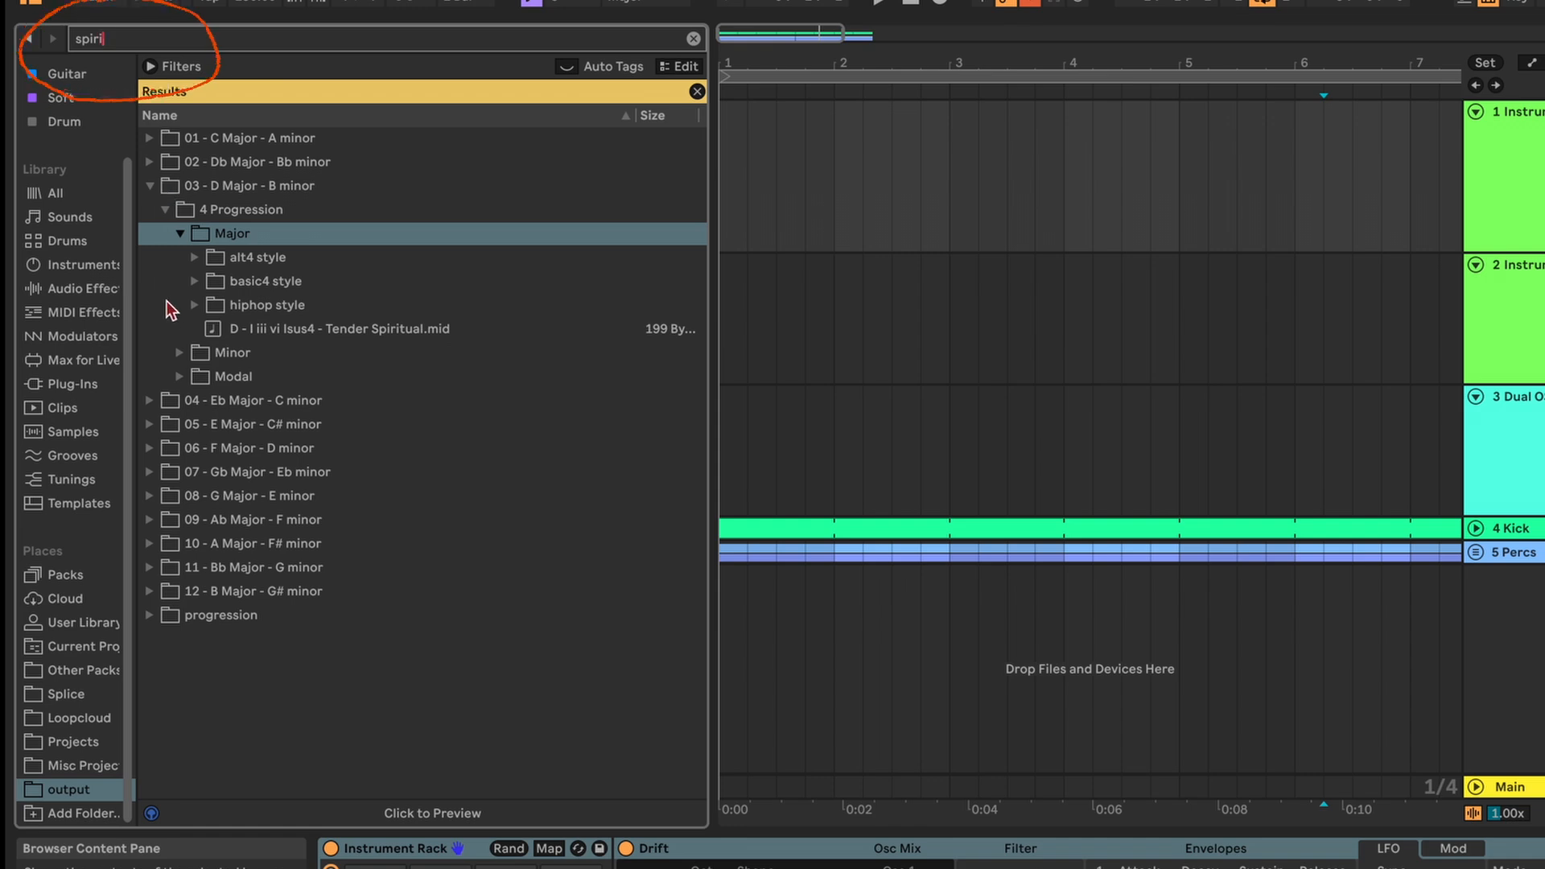
click(181, 237)
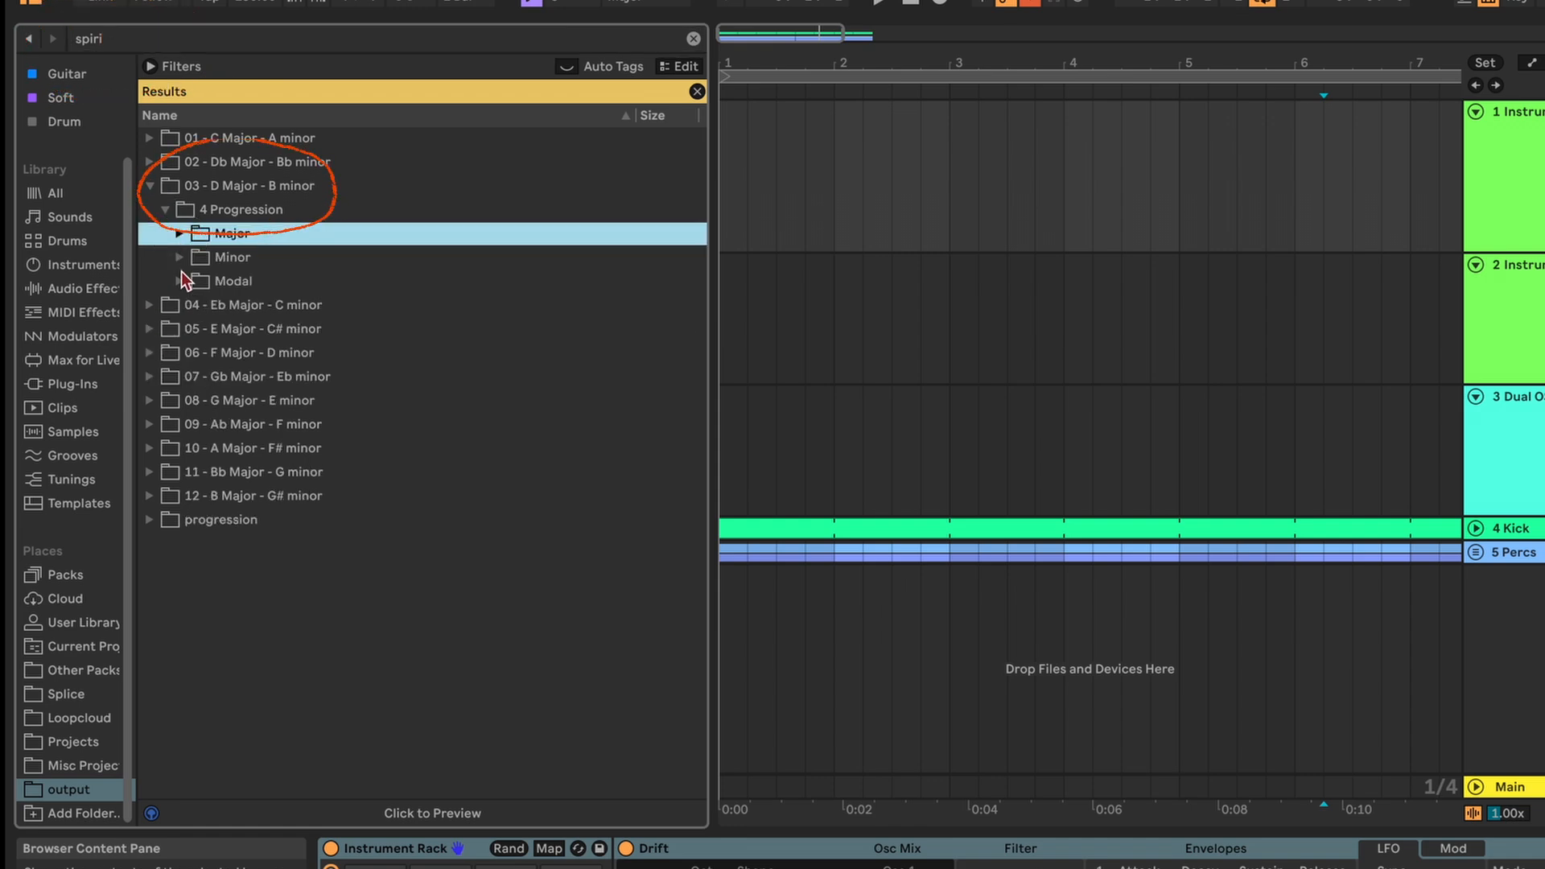
click(180, 282)
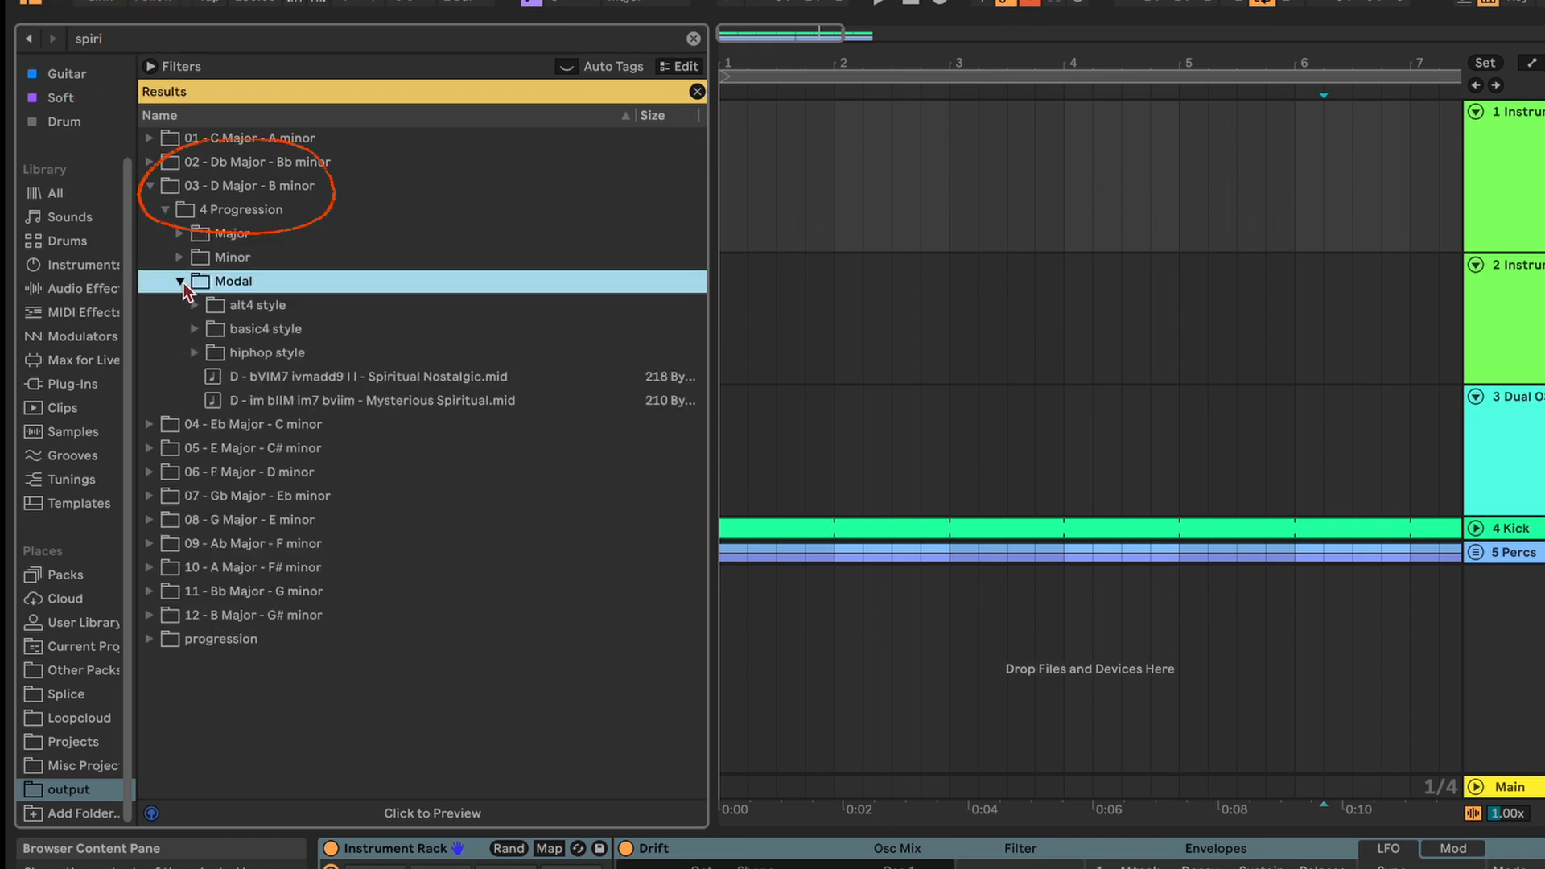
- Place the "D - bVIM7 ivmadd9 I I - Spiritual Nostalgic.mid" progression on track 1, starting at bar 1
click(417, 378)
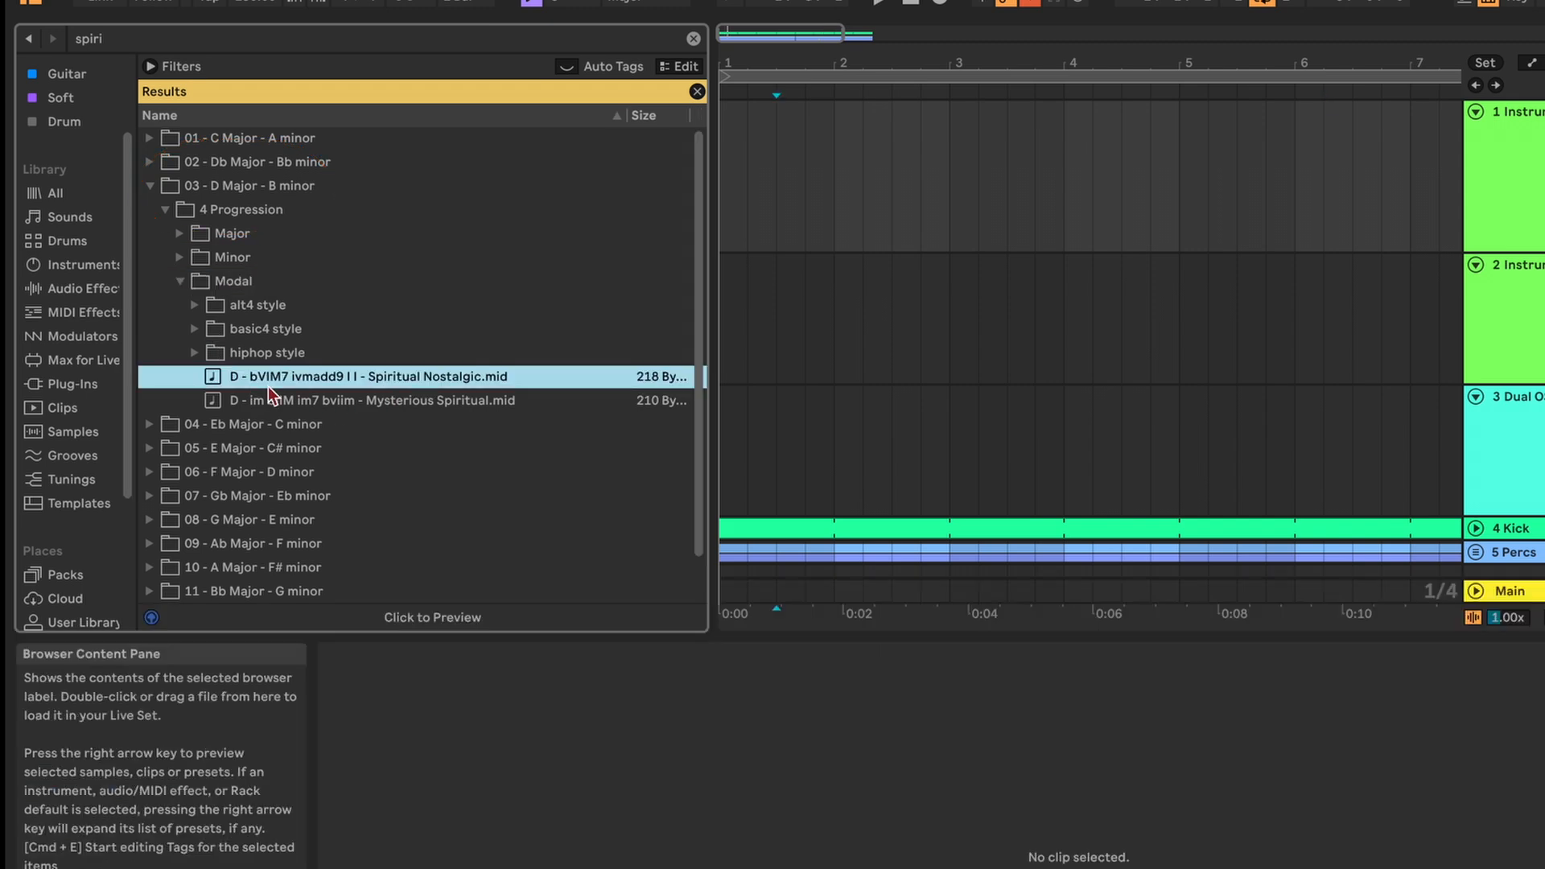
drag(313, 392, 723, 137)
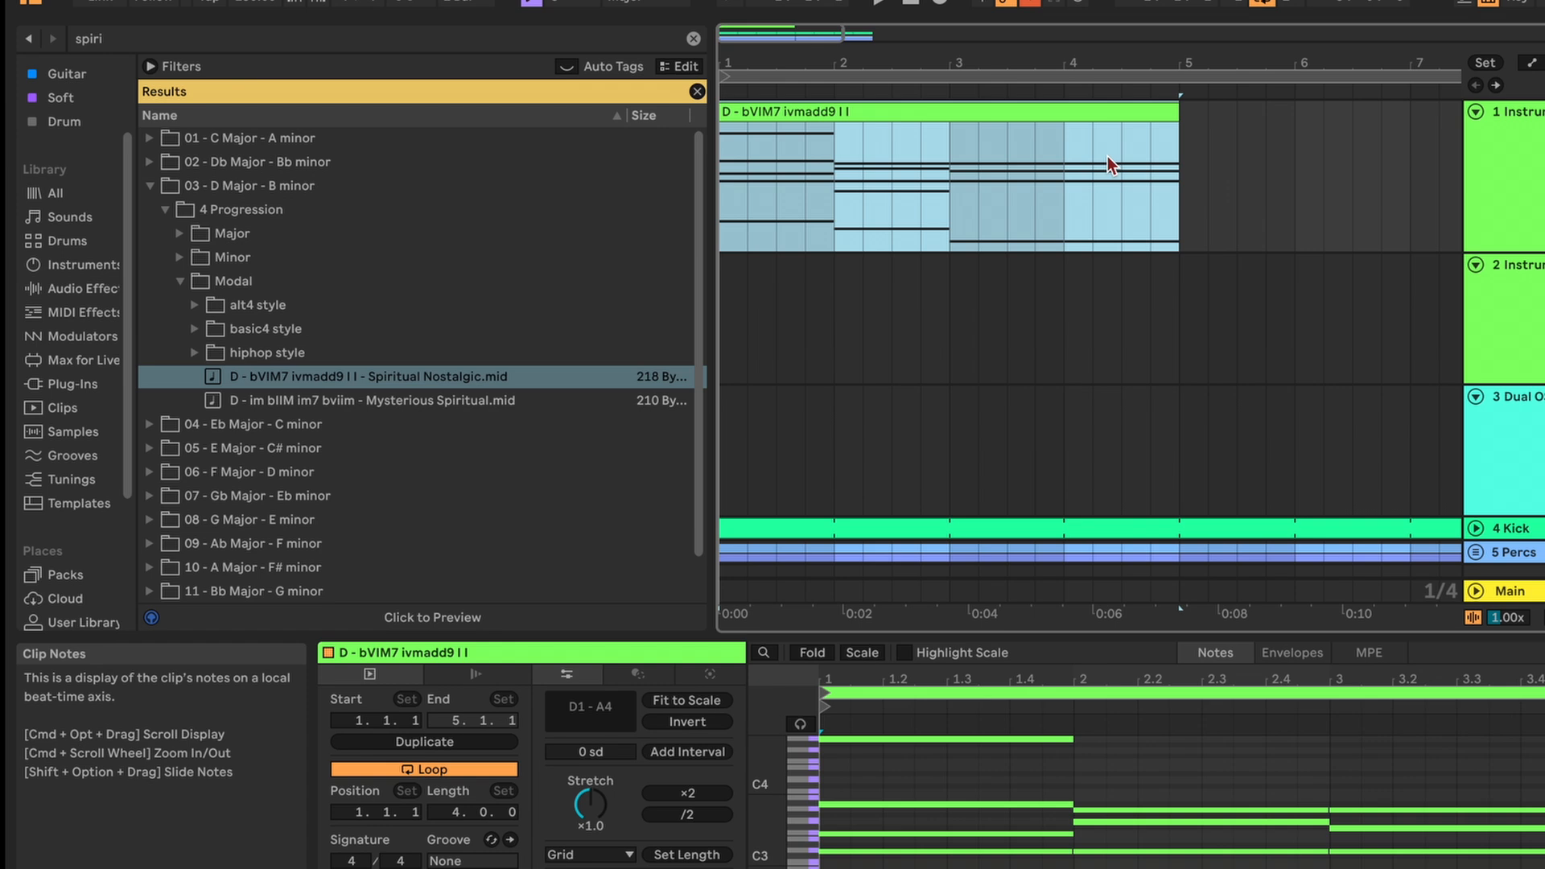
- Repeat the chord clip over bars 5 to 8 of track 1 and play back the full eight-bar arrangement
click(879, 3)
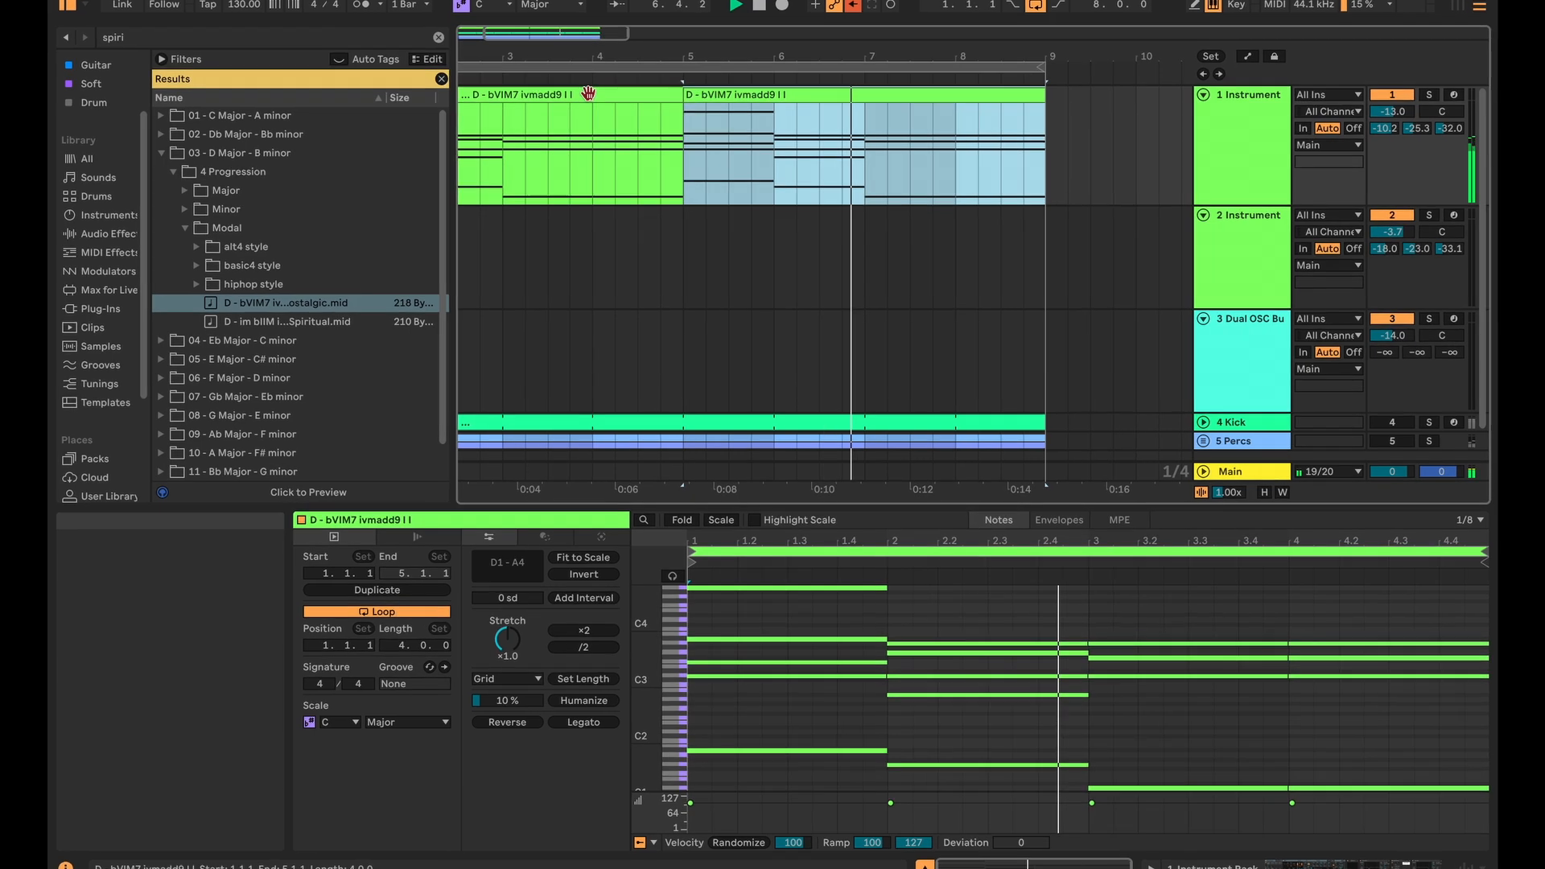
scroll(749, 227, left, 3)
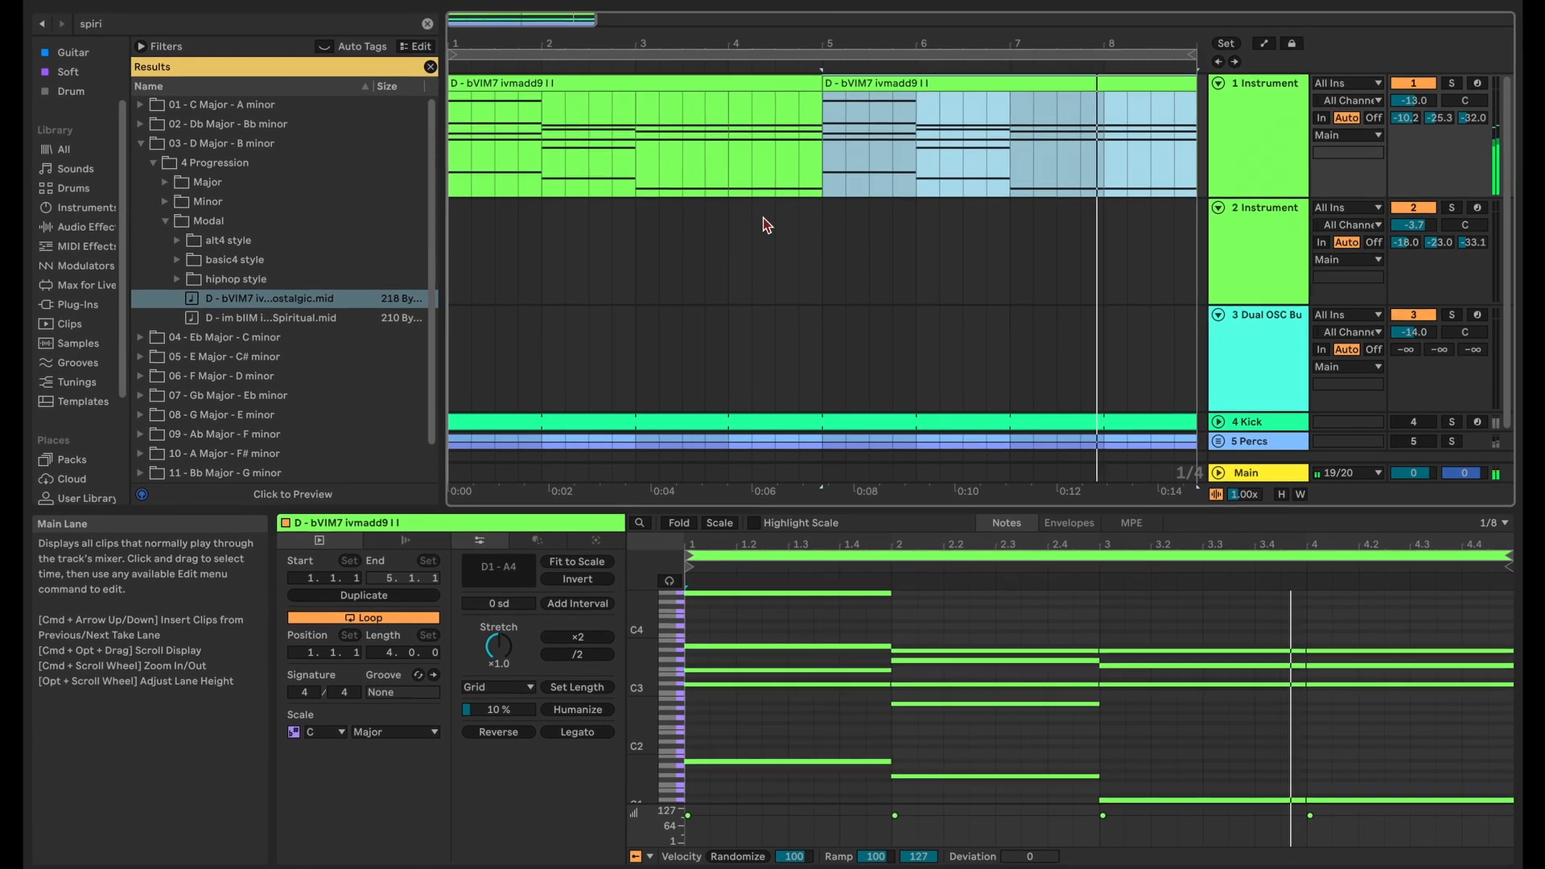
drag(441, 230, 419, 231)
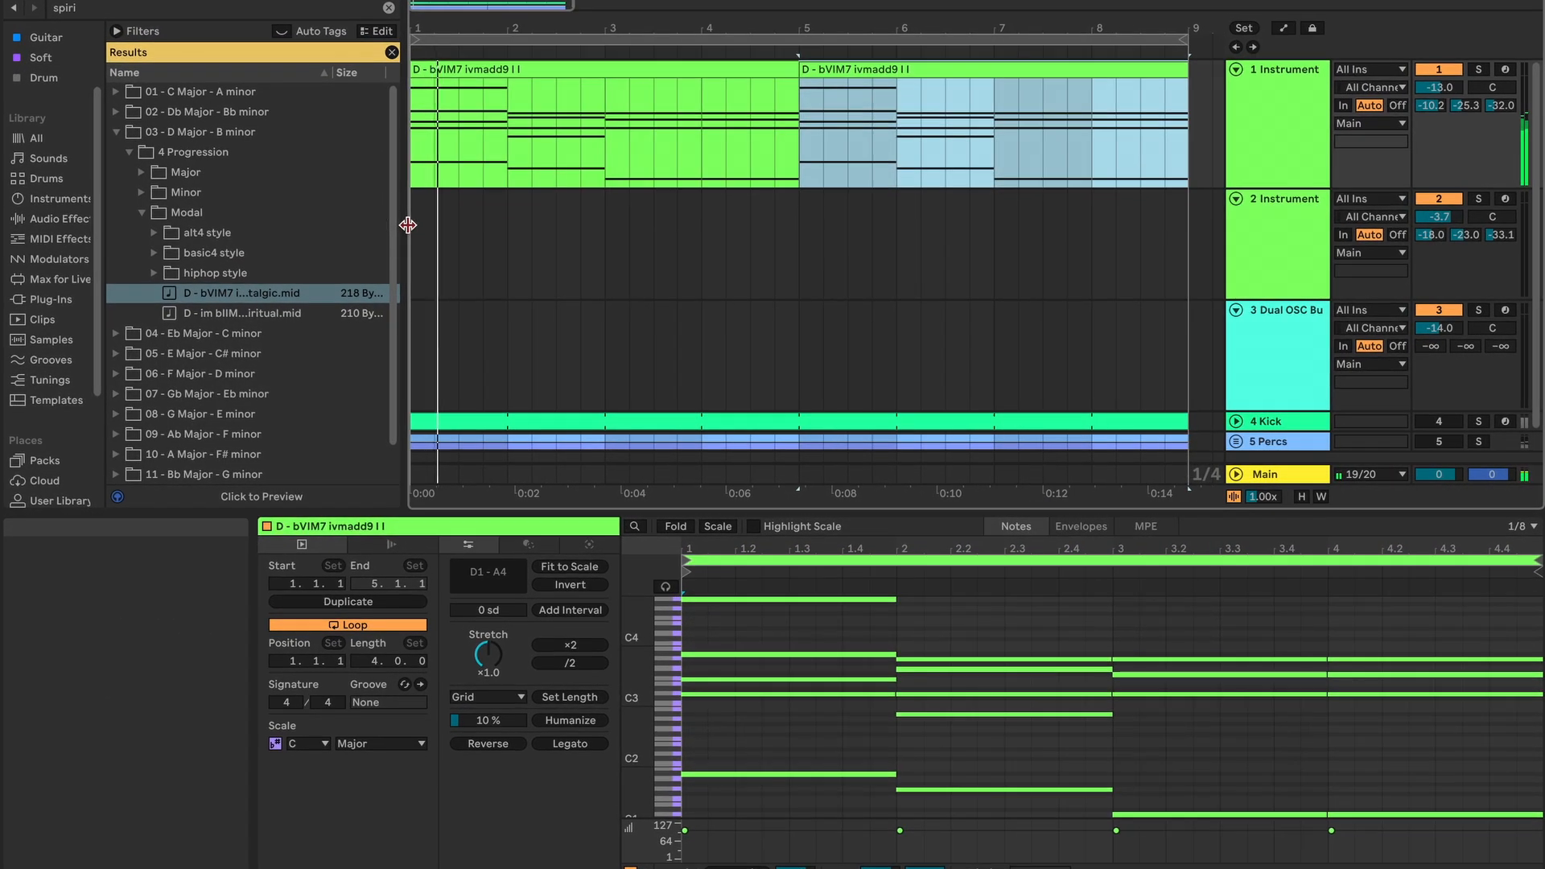
- Display the Main track's device chain
click(1285, 479)
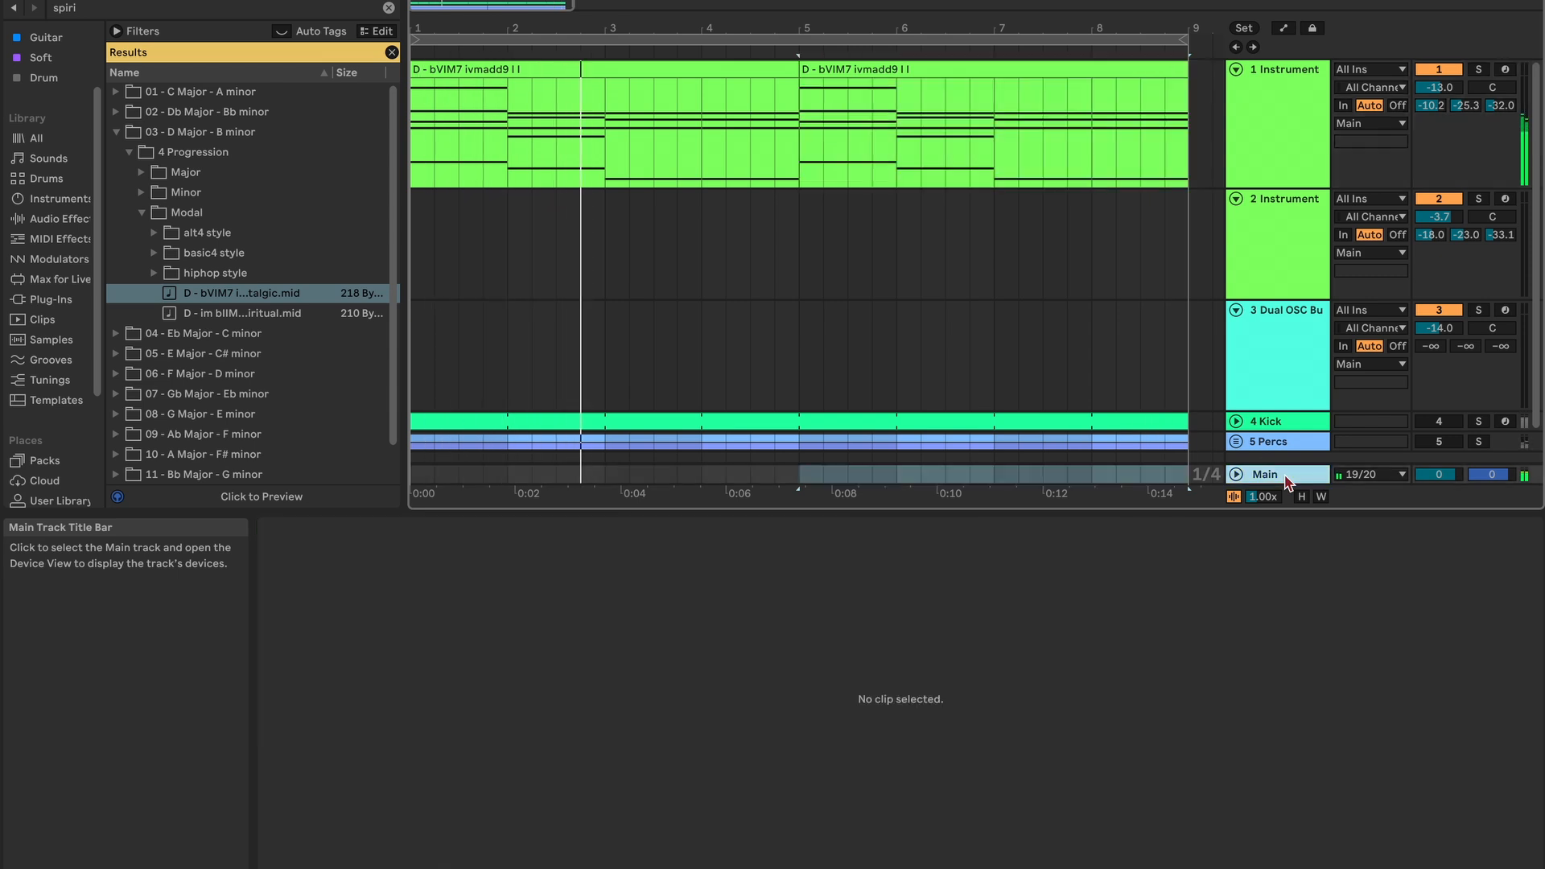
double_click(1285, 479)
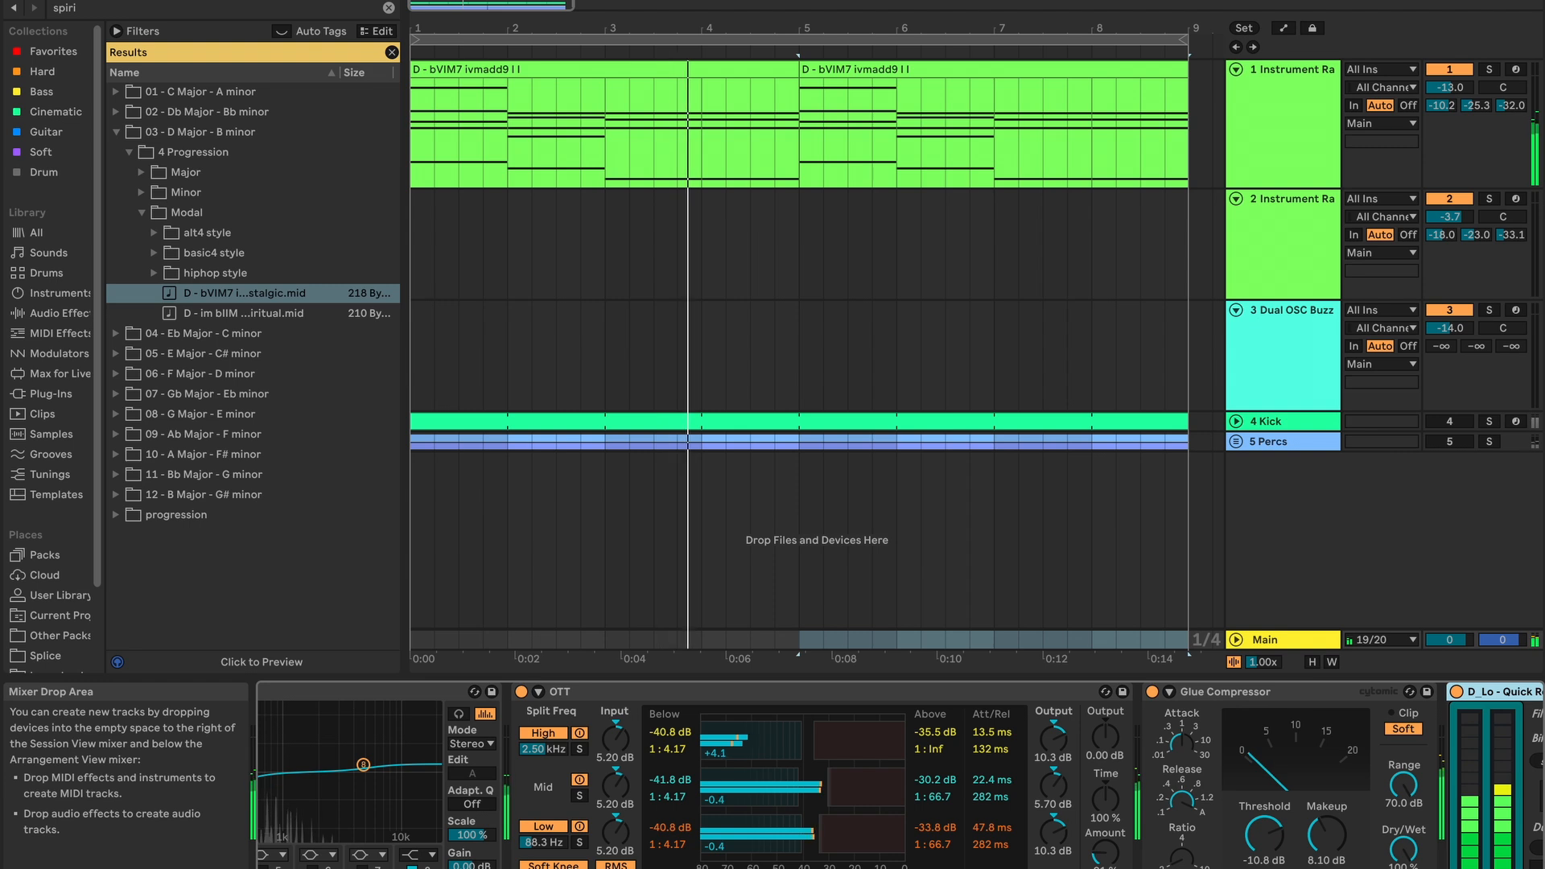
- Look through the Main track's effects and display track 1's device chain
scroll(1151, 765, right, 3)
scroll(885, 773, left, 3)
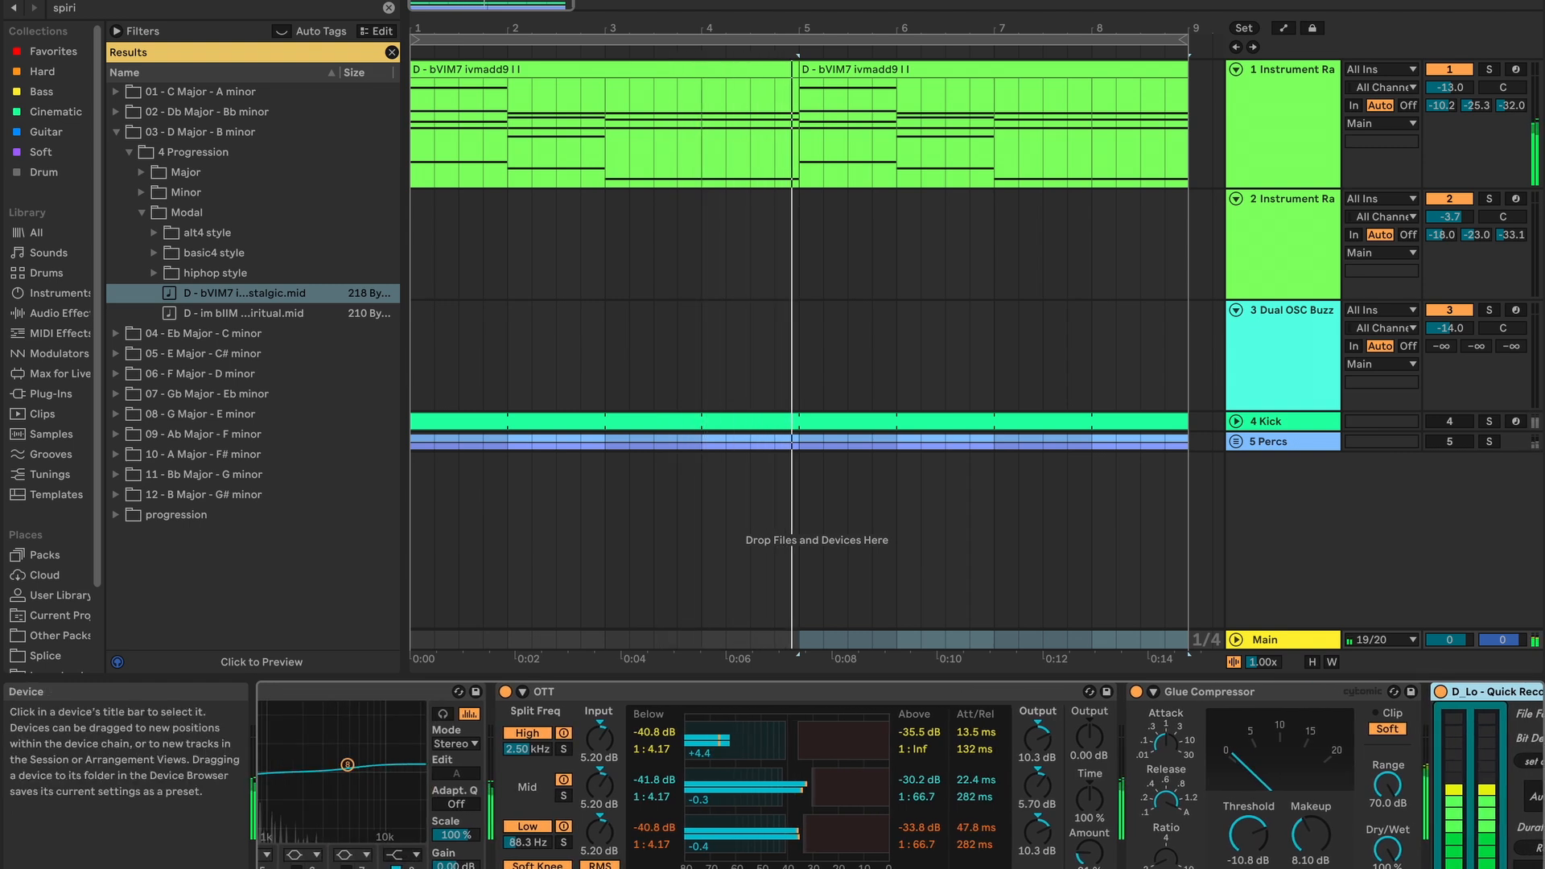
click(1266, 141)
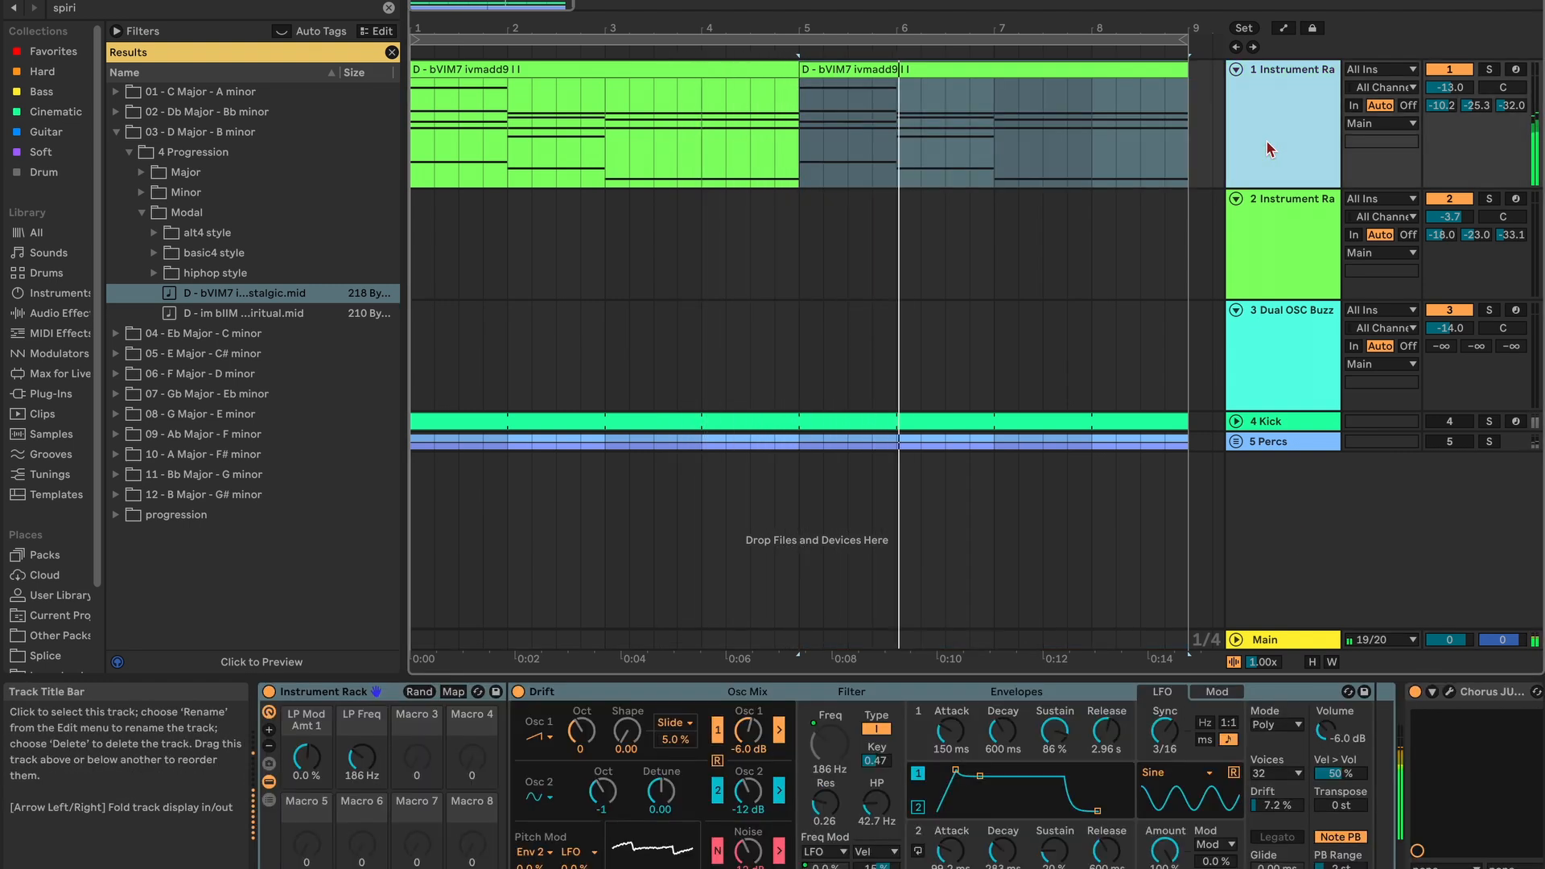
- Lower the A4 note in the first bar of track 1's second chord clip by one octave to A3
click(802, 118)
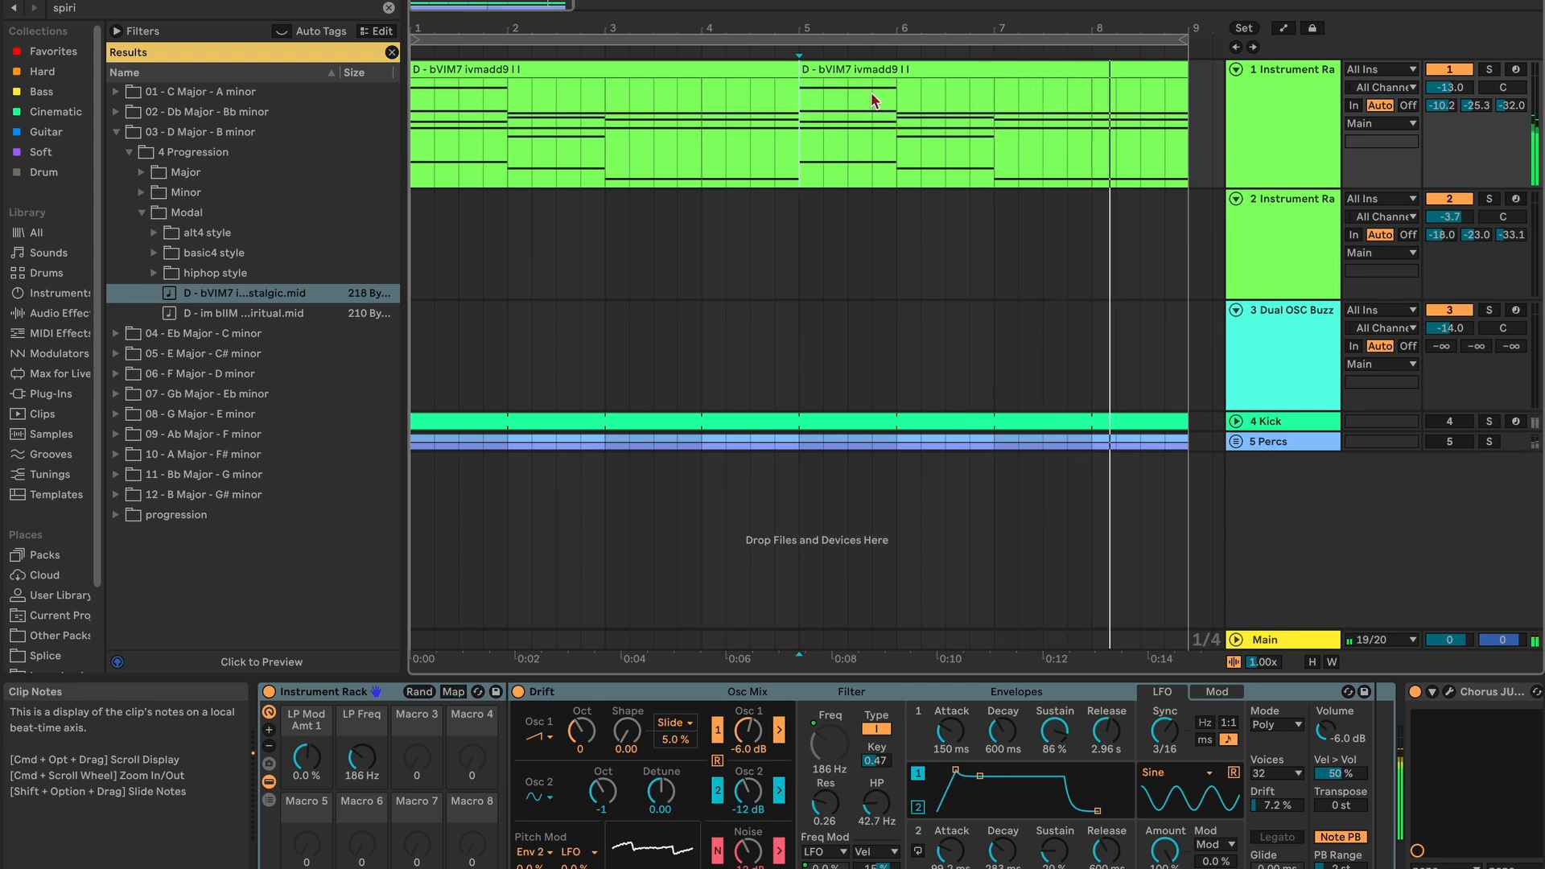
click(840, 69)
double_click(840, 69)
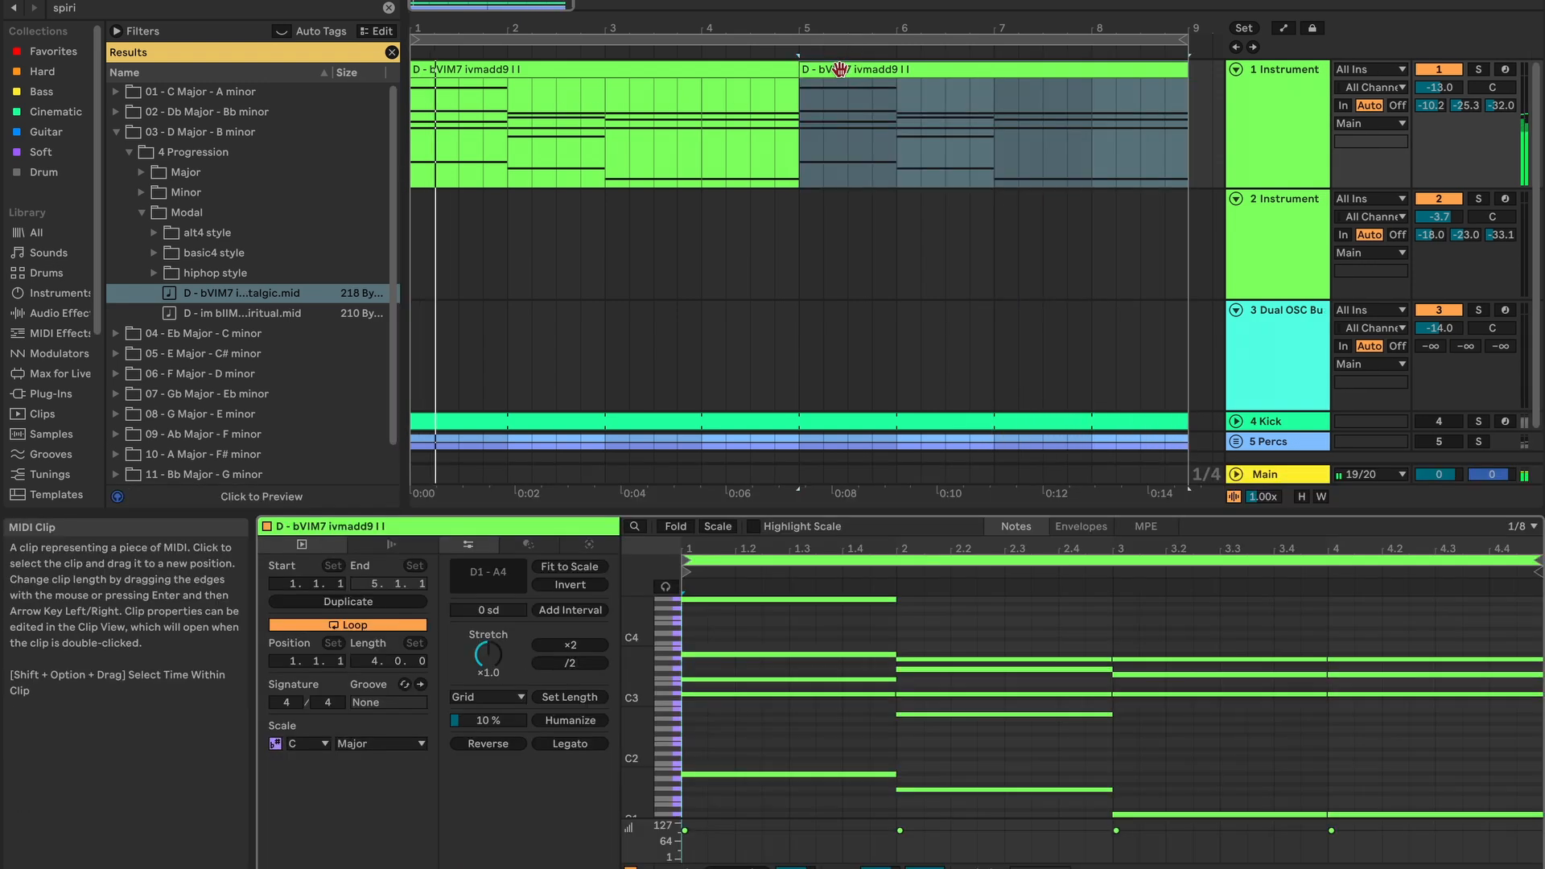
click(849, 599)
click(849, 599)
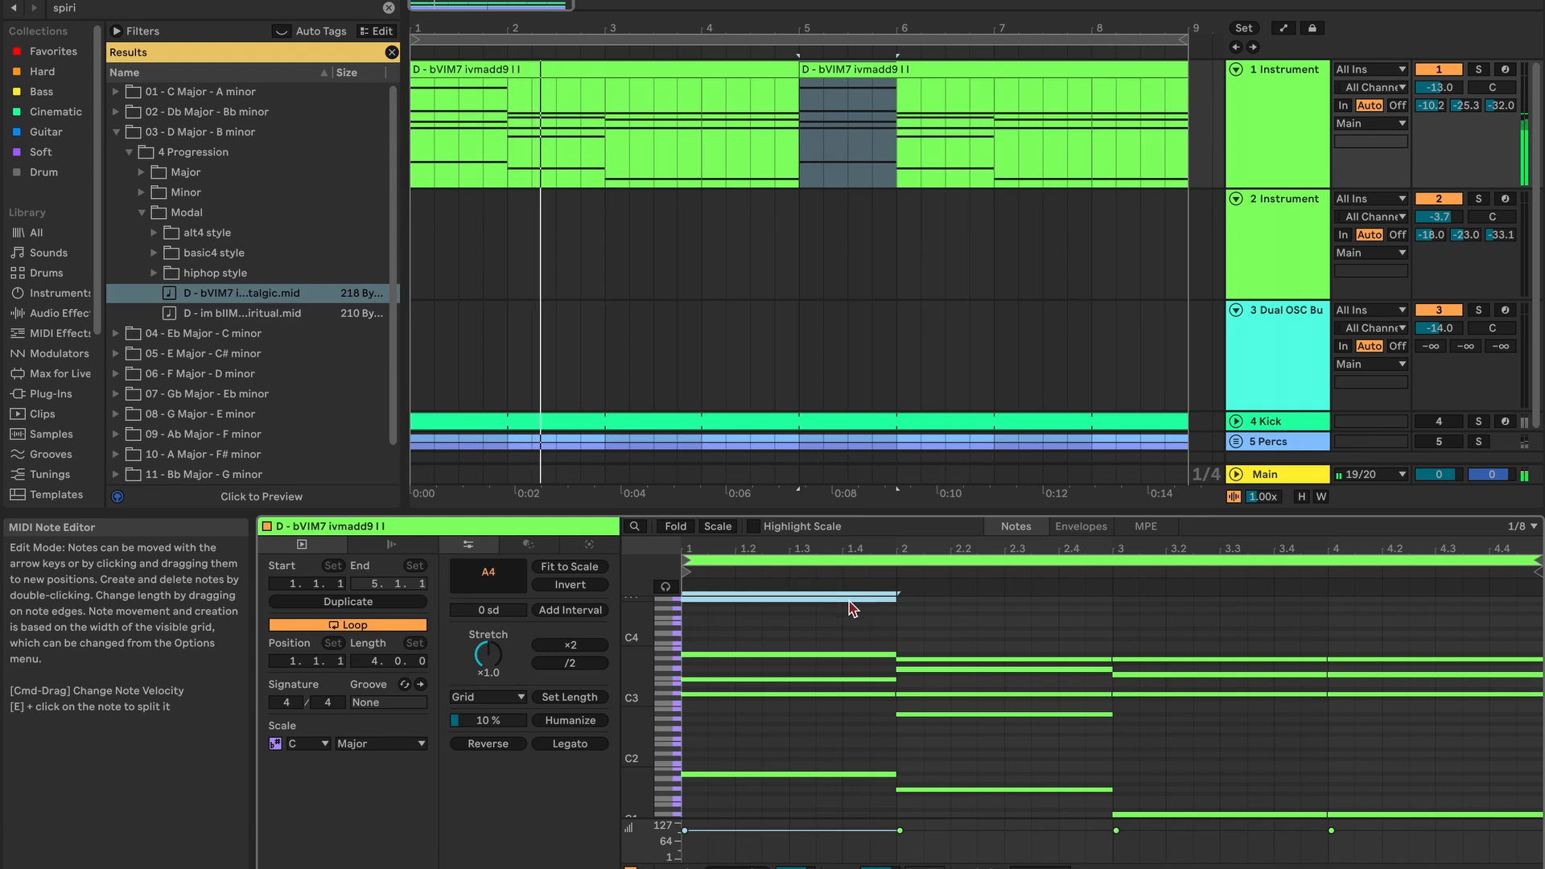
key(shift+Down)
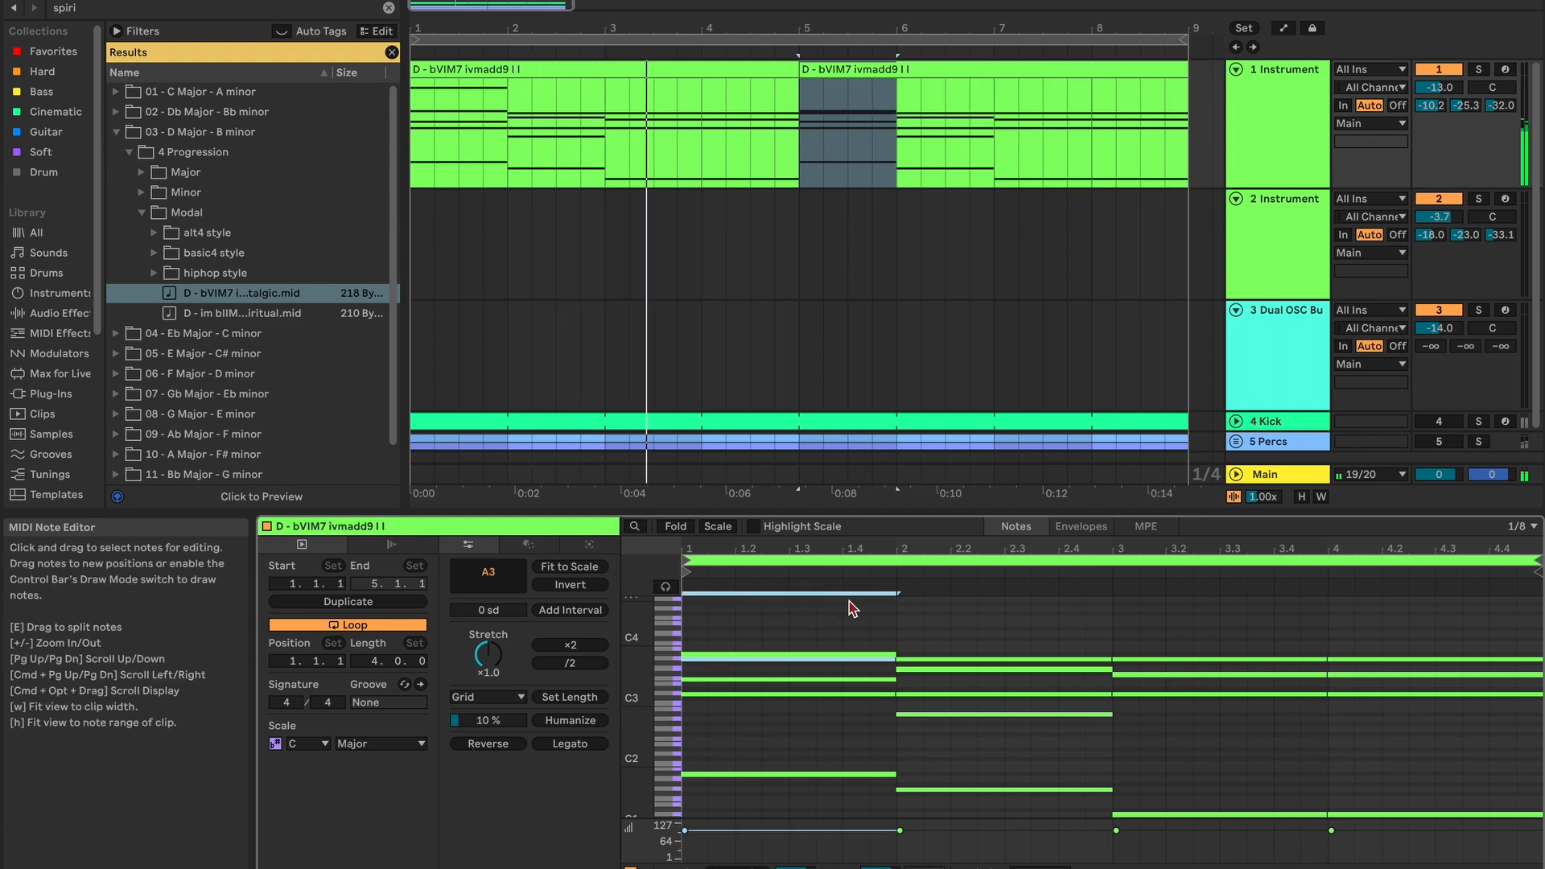
click(1085, 630)
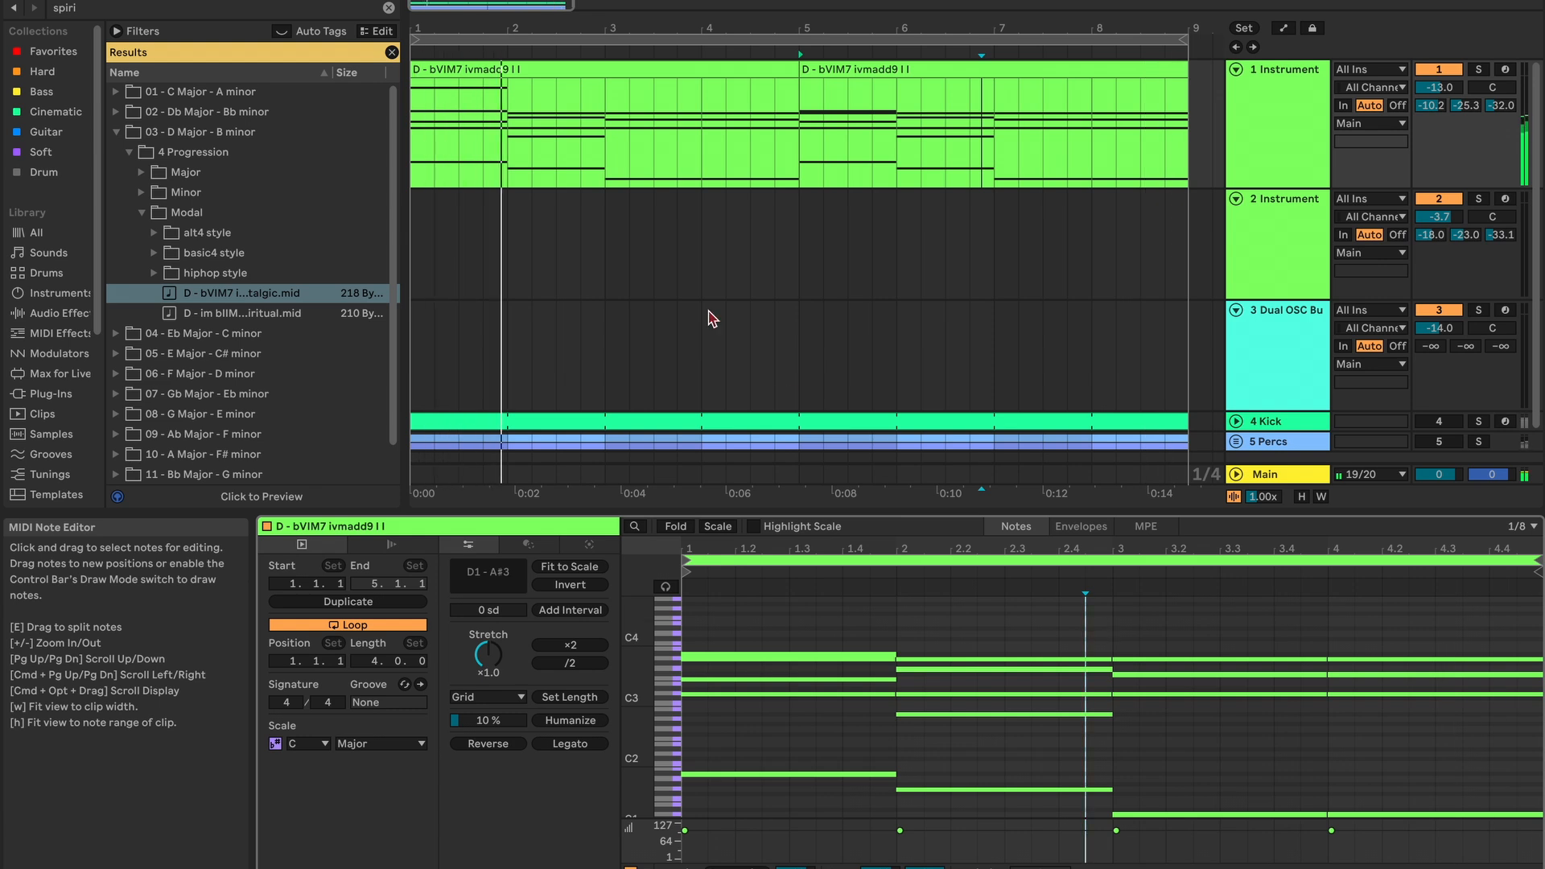
- Lower the A3 note in the third bar of both track 1 chord clips by one octave to A2
click(650, 74)
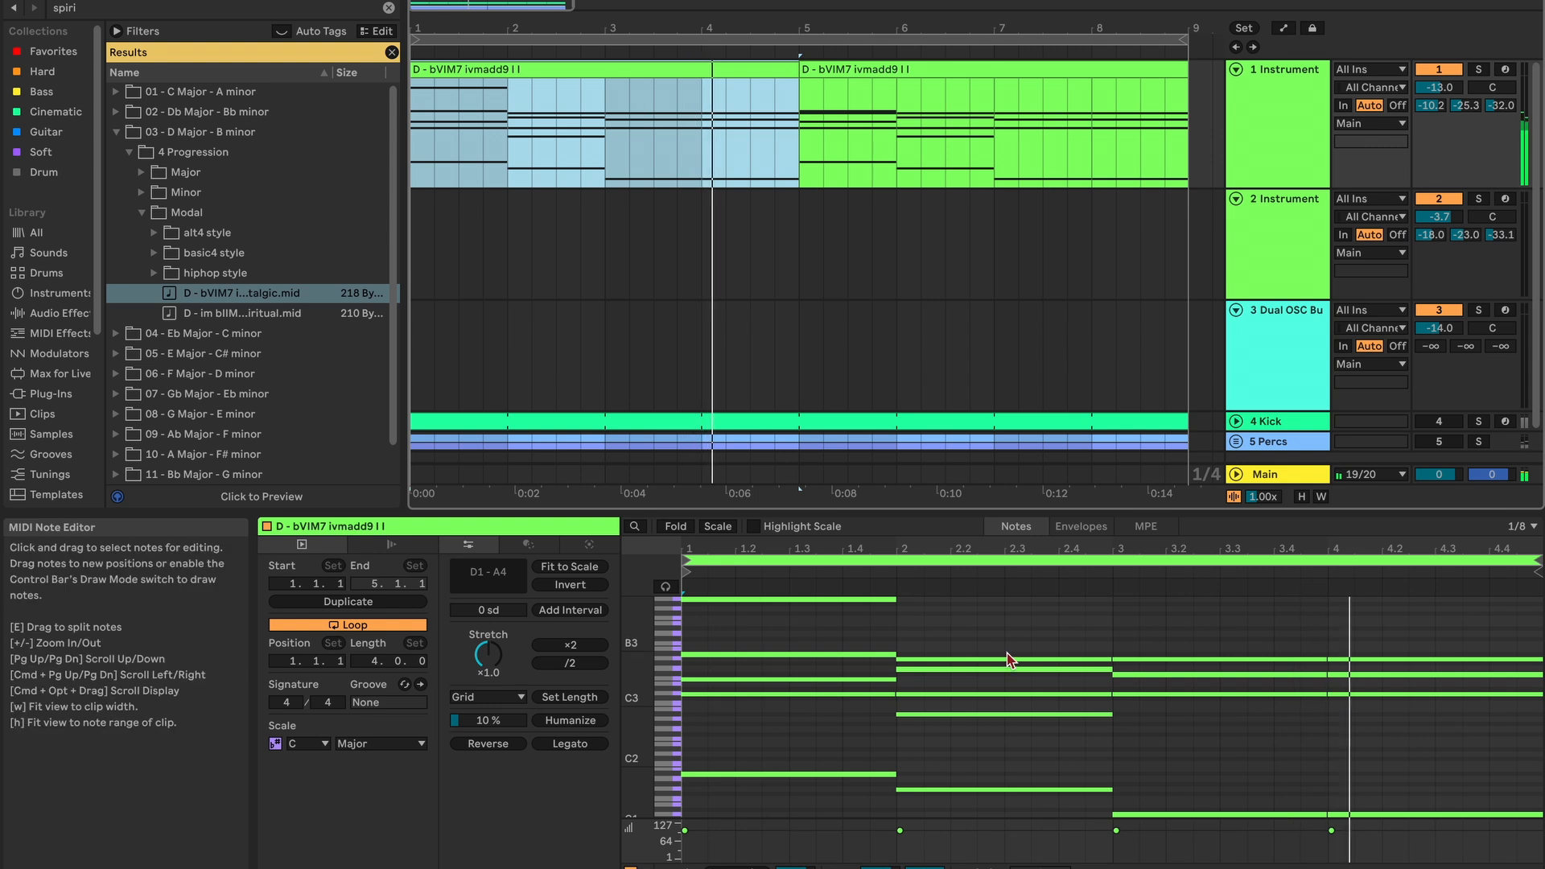
click(1140, 659)
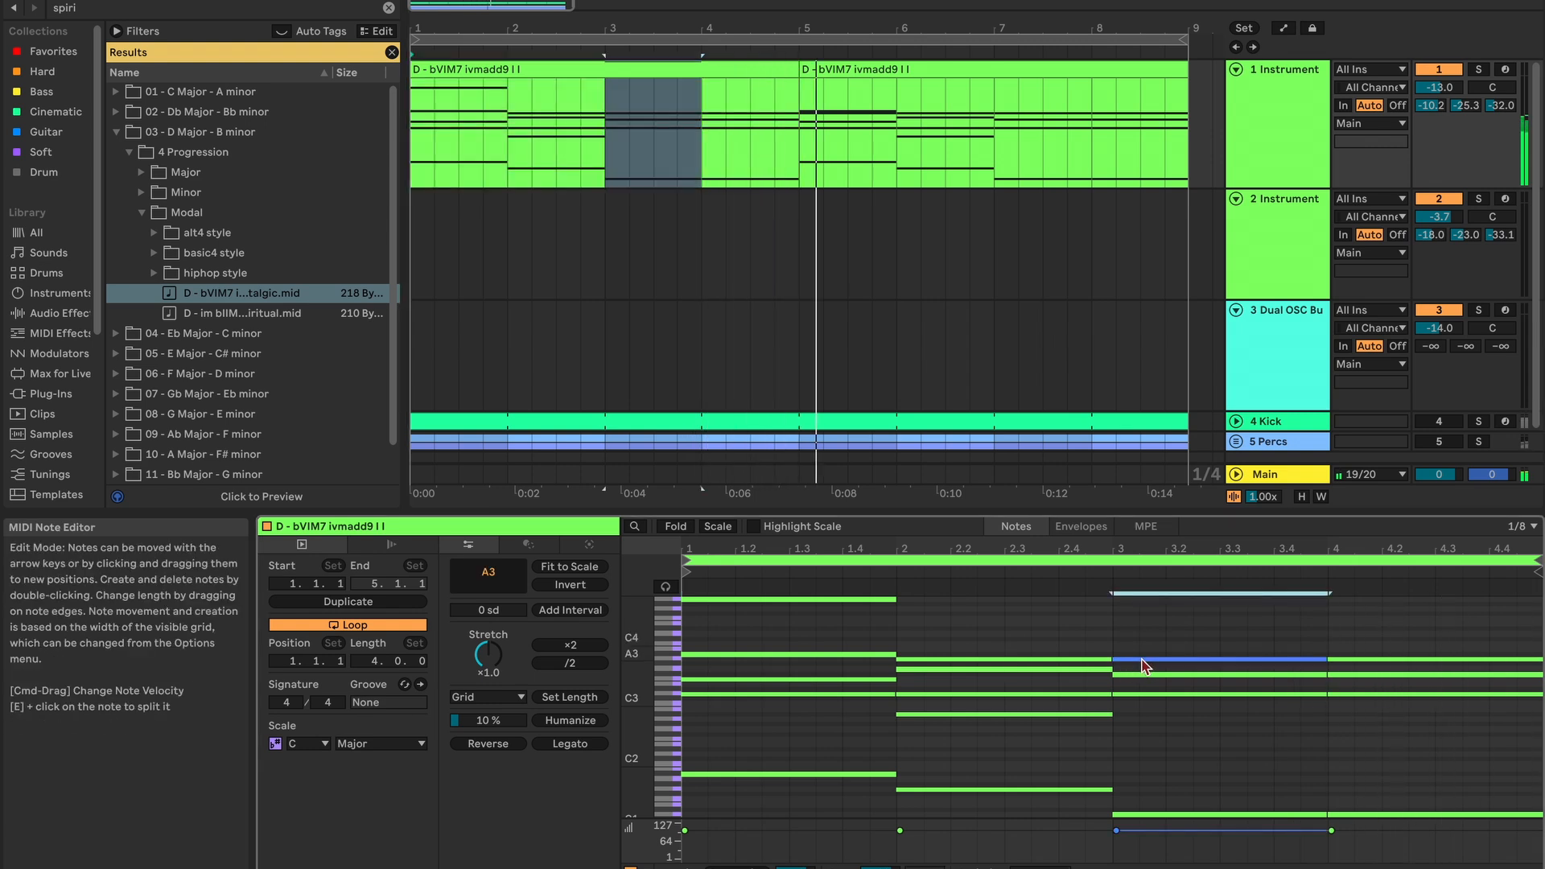
key(shift+Down)
click(1043, 110)
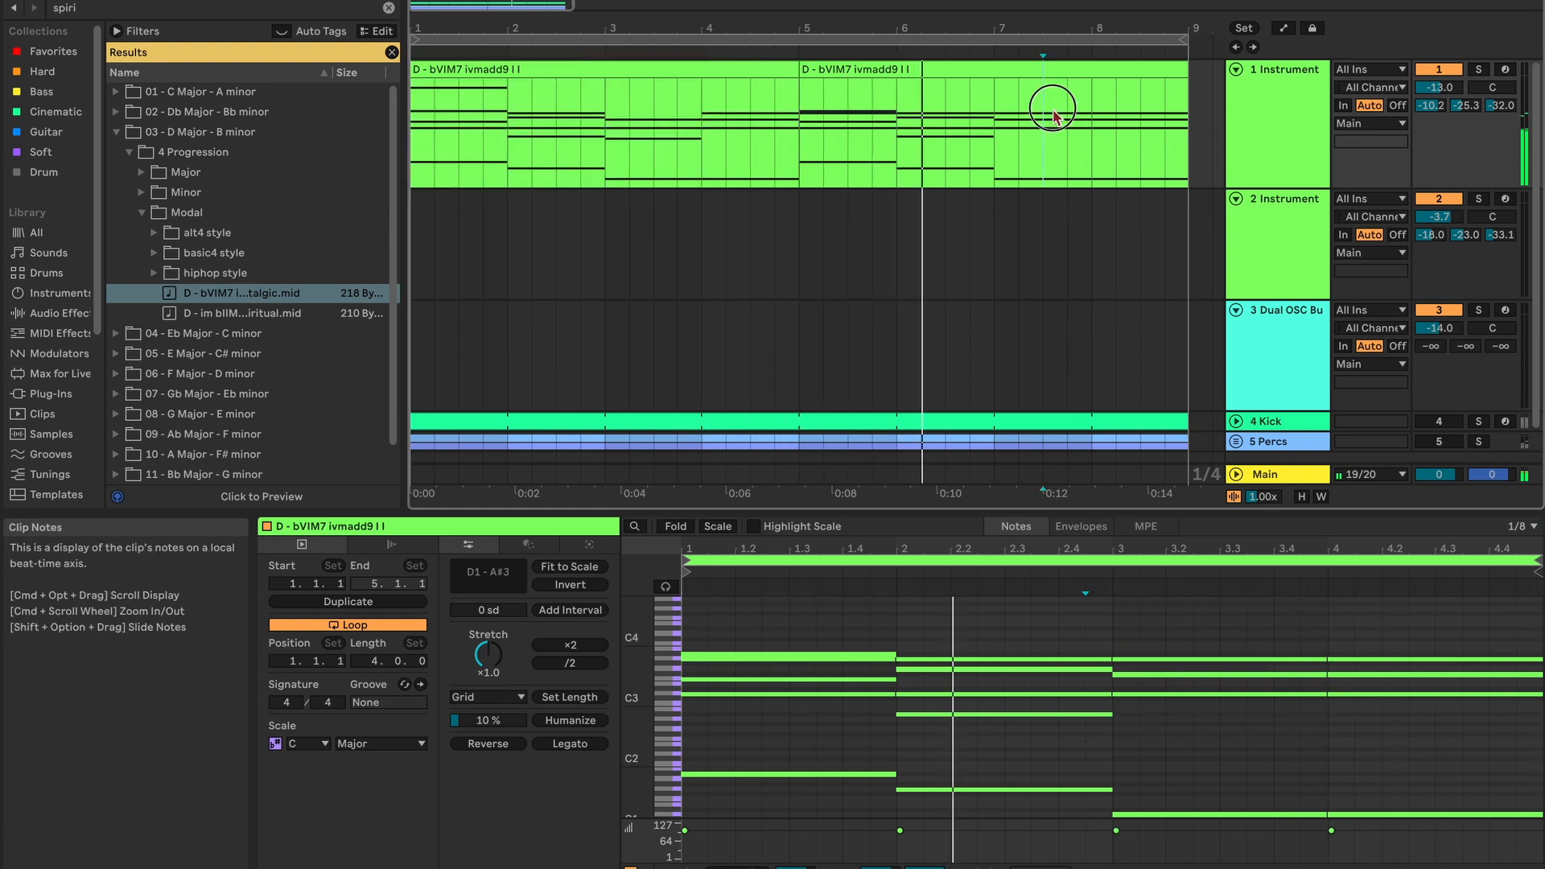
click(1209, 660)
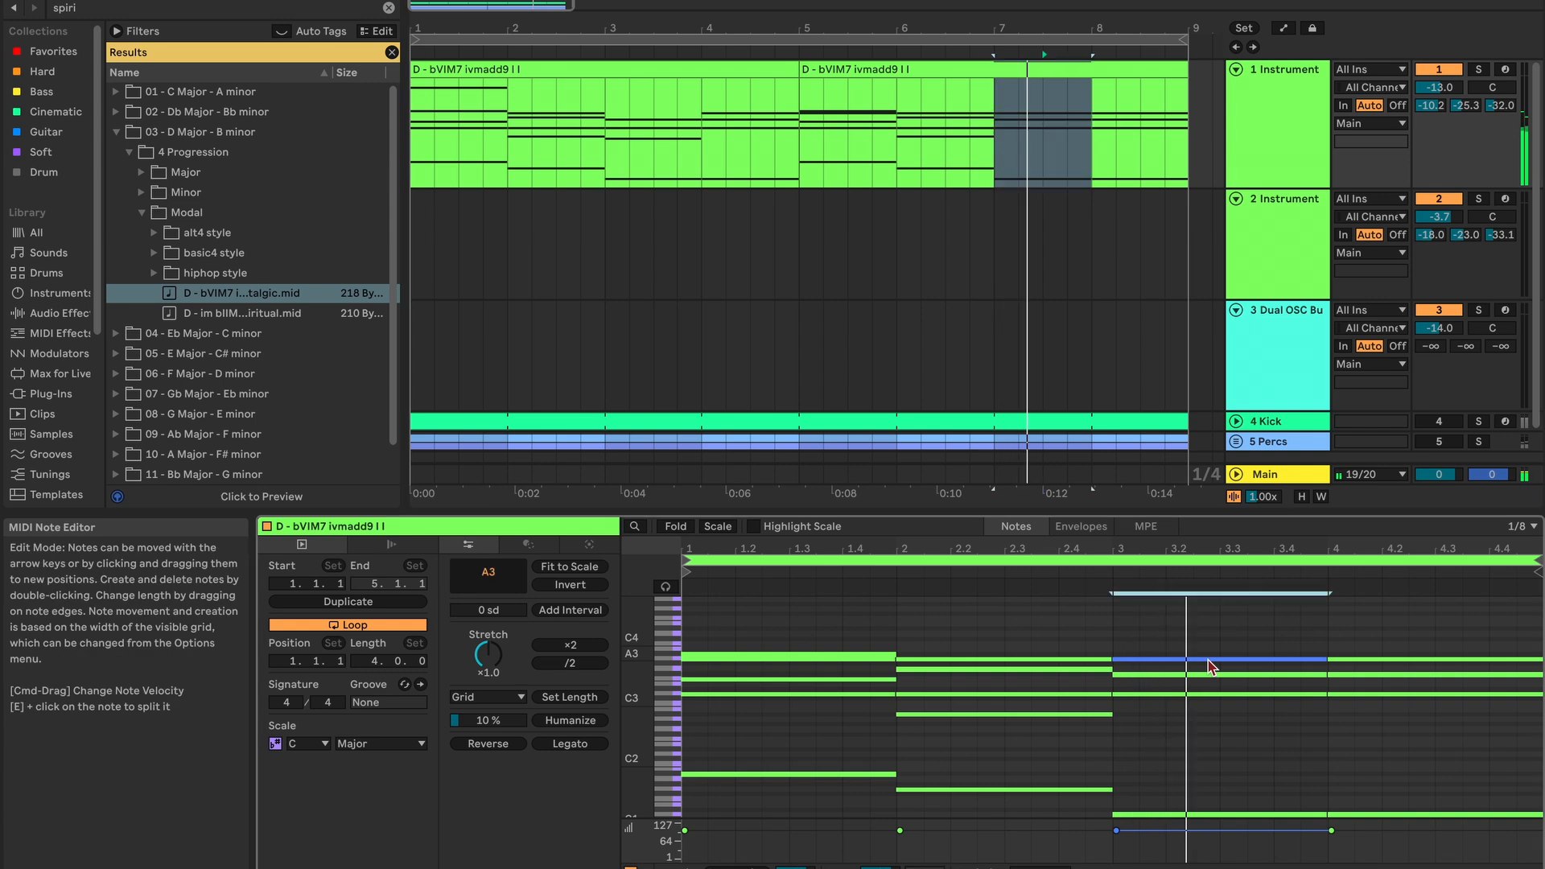
key(shift+Down)
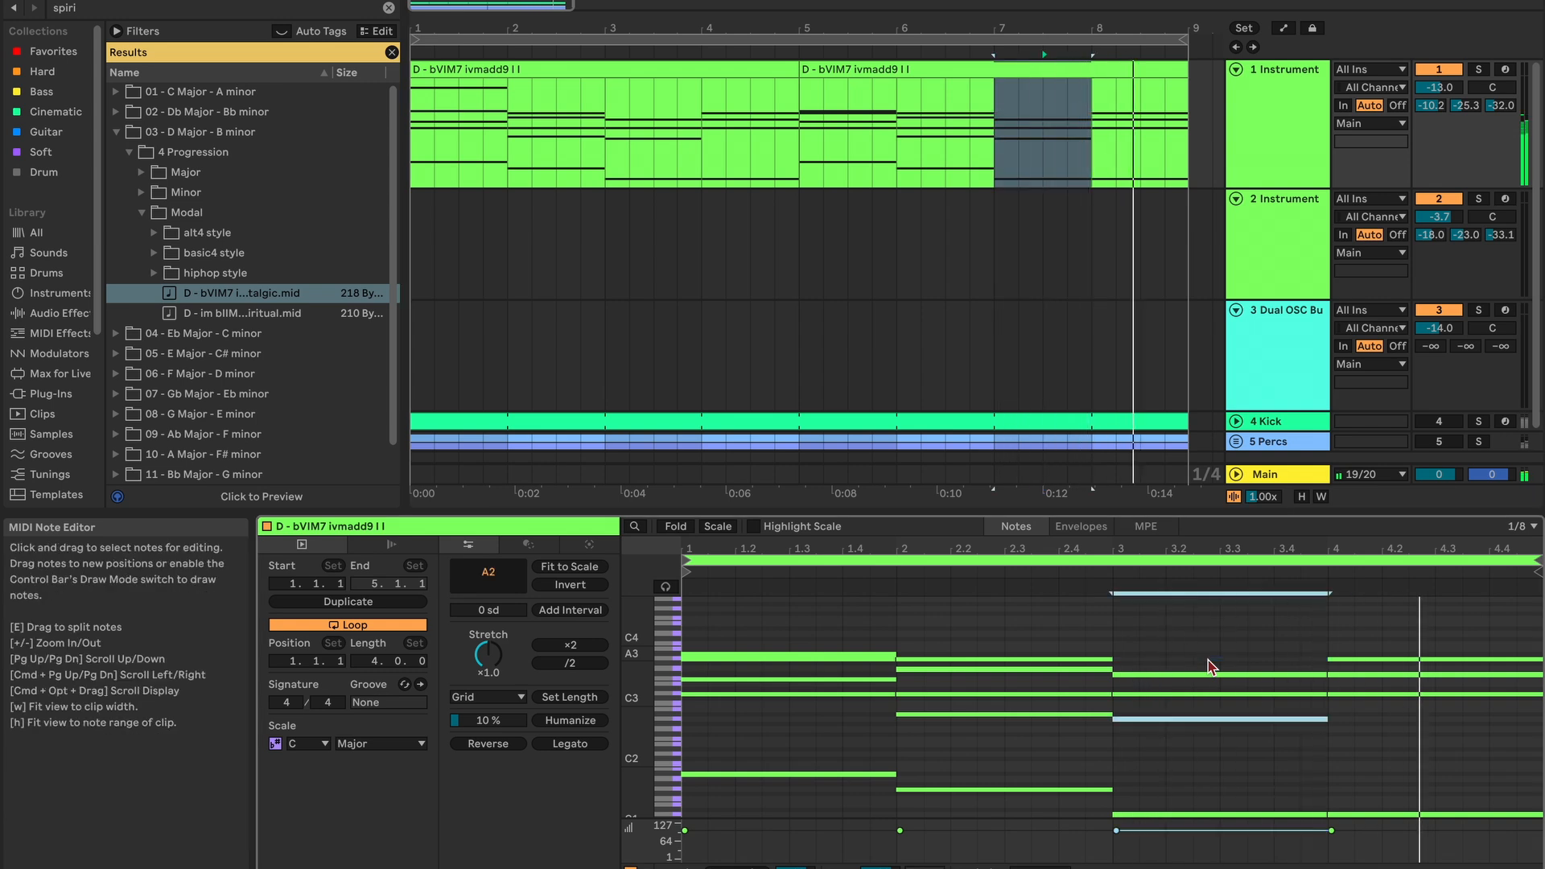
key(space)
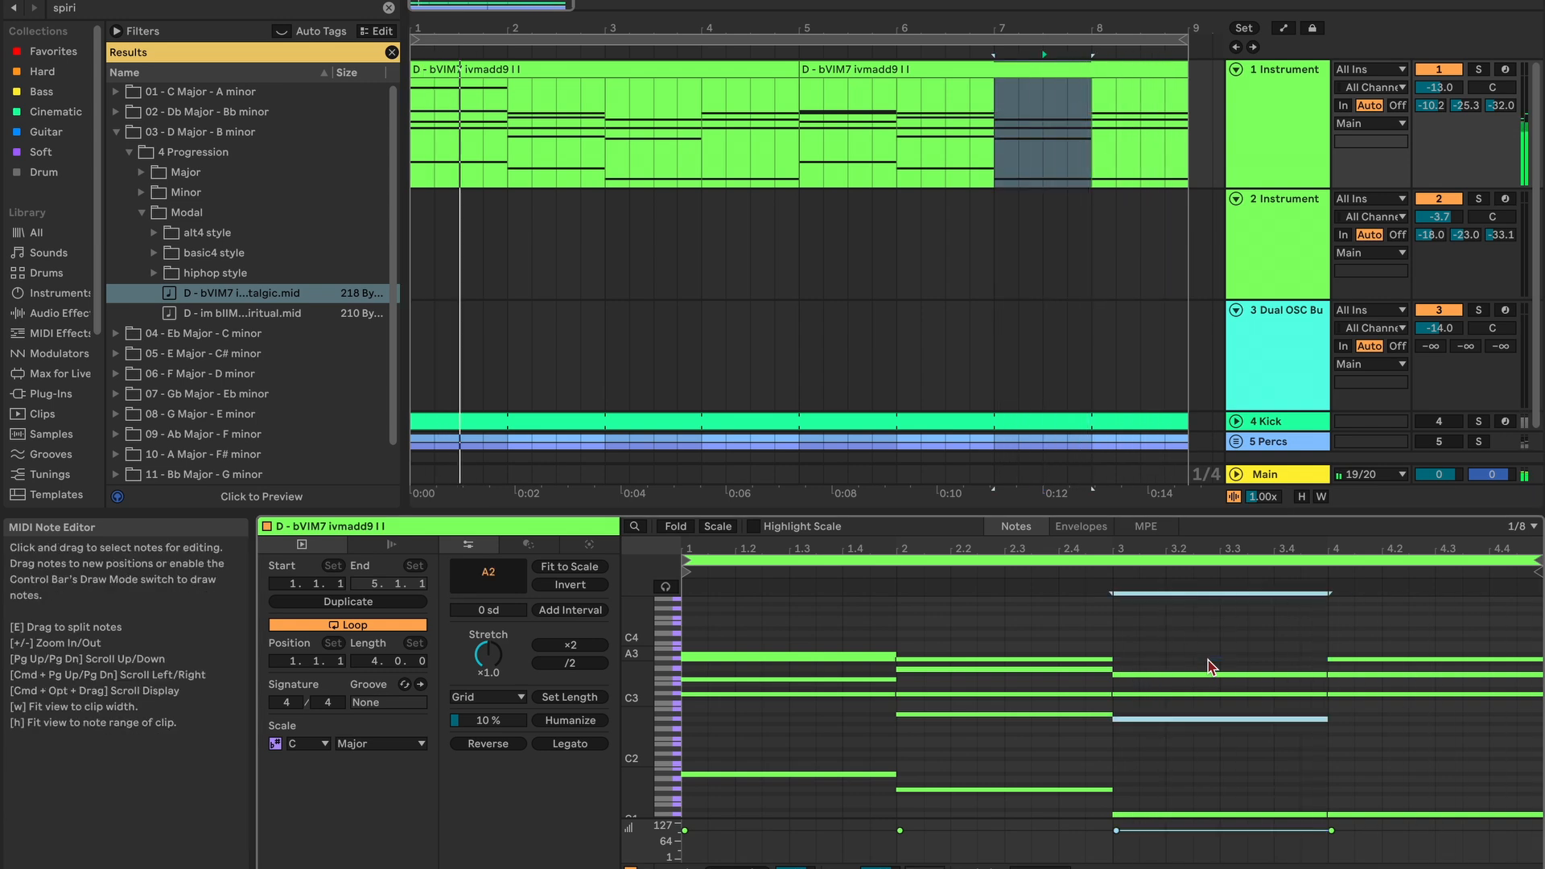
- Add a C4 note about one beat long at 4.3.3 in track 1's second chord clip
double_click(1479, 645)
drag(1485, 649, 1513, 652)
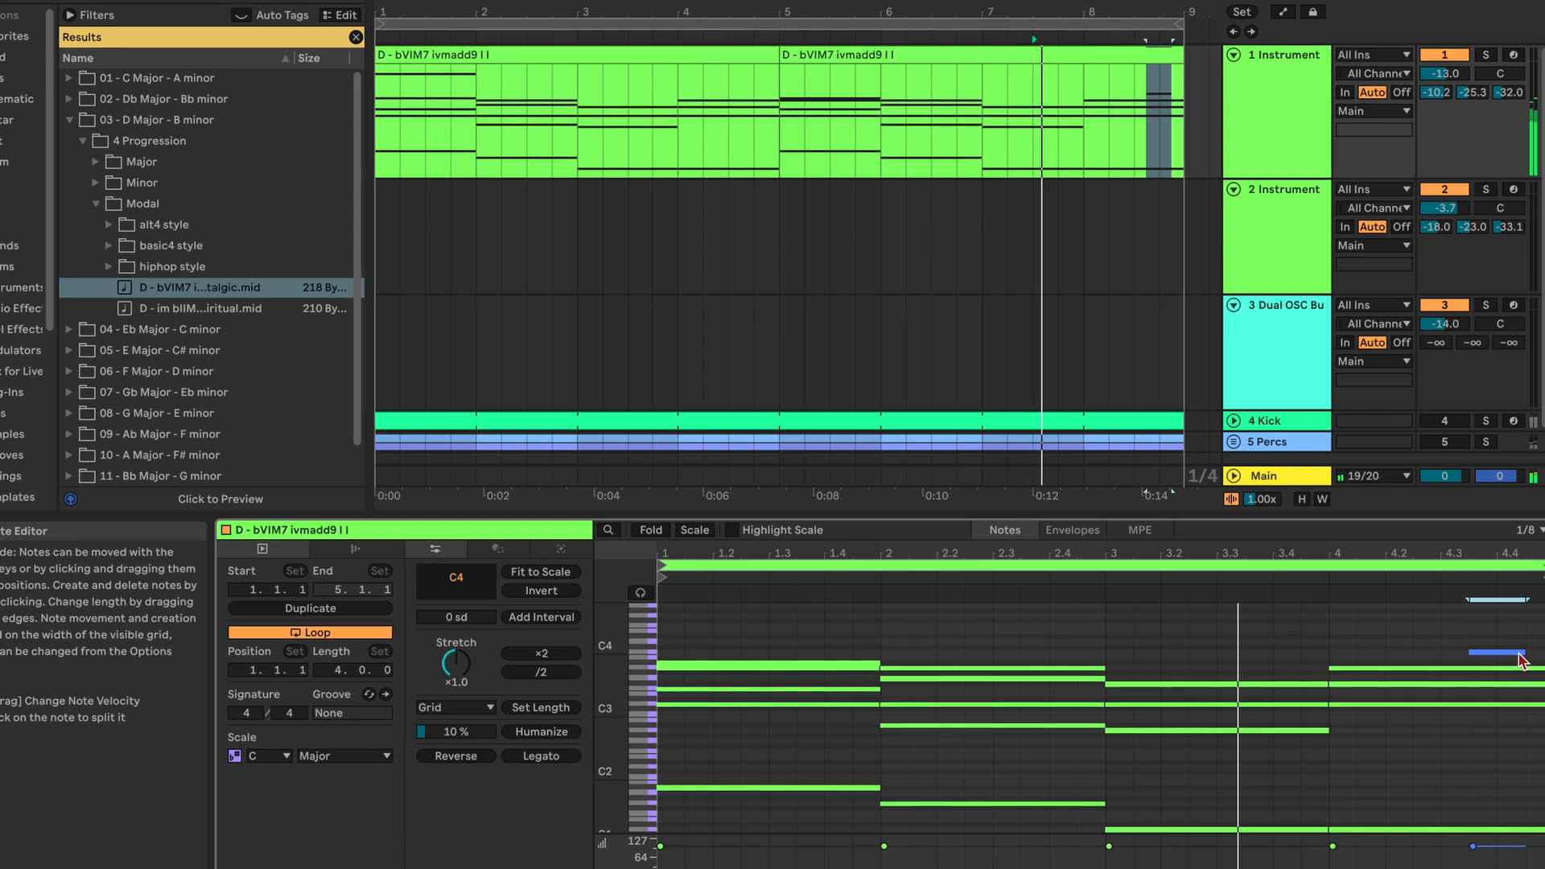
- Place the "D - bVIM7 ivmadd9 I I - Spiritual Nostalgic.mid" progression on the Dual OSC track 3, starting at bar 1
click(1273, 377)
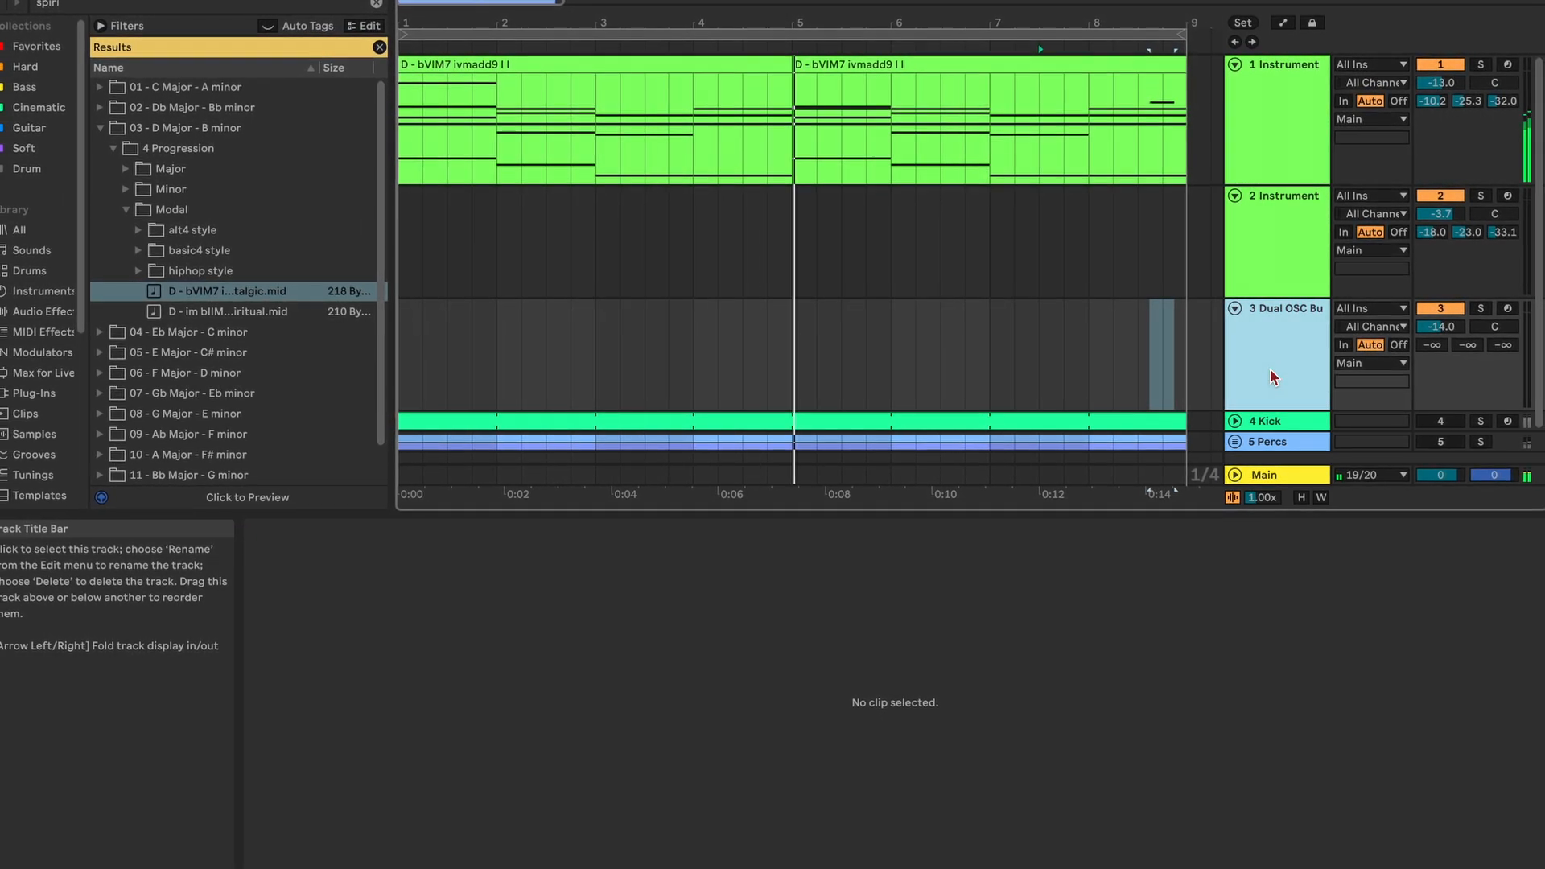
click(215, 298)
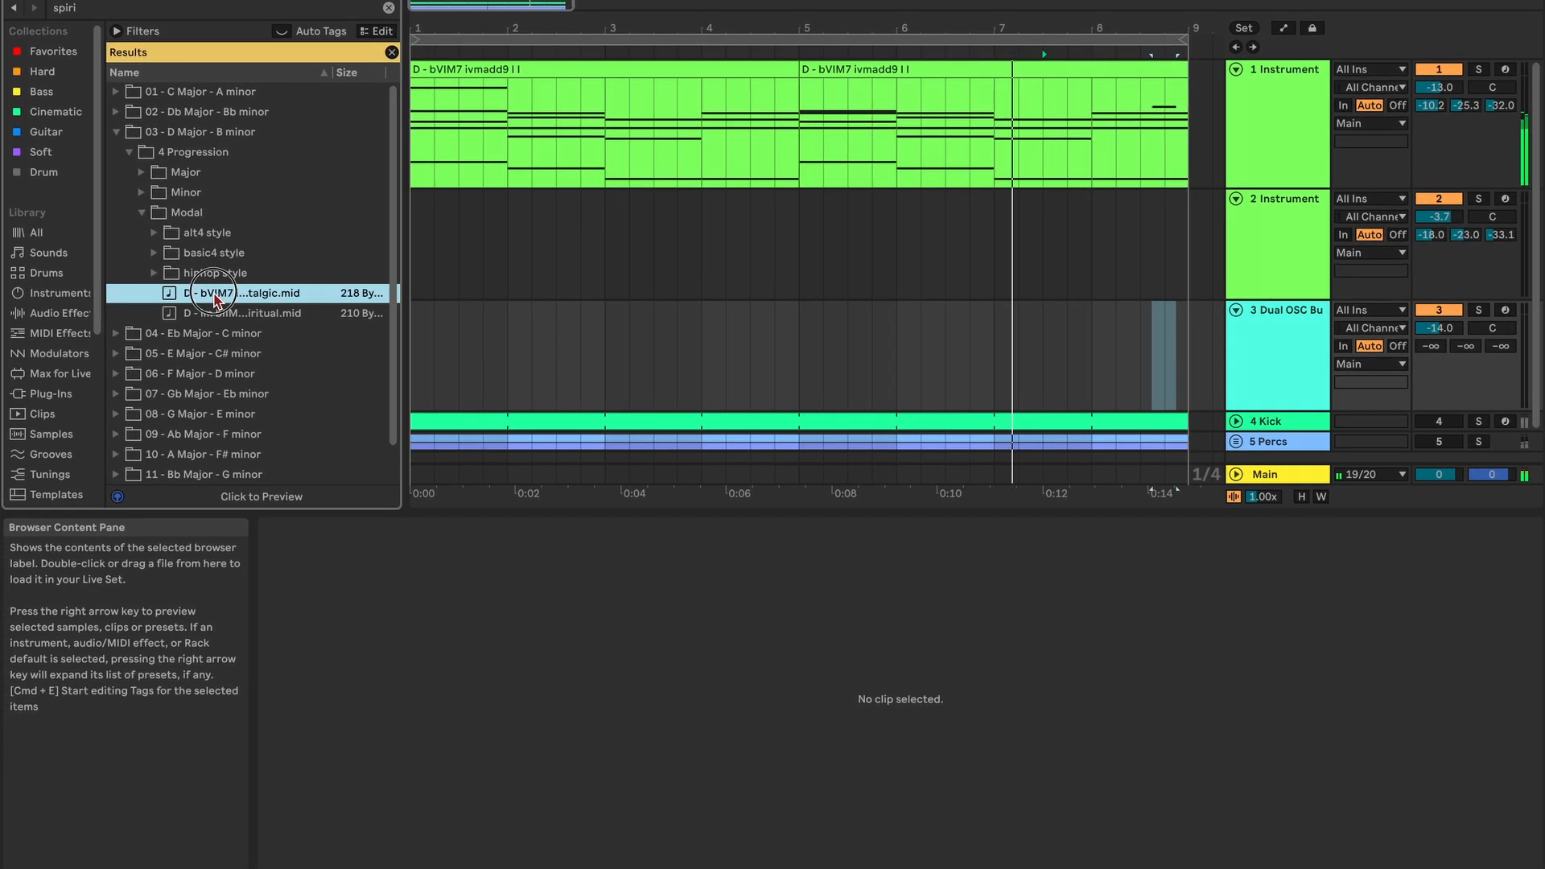
drag(215, 298, 415, 338)
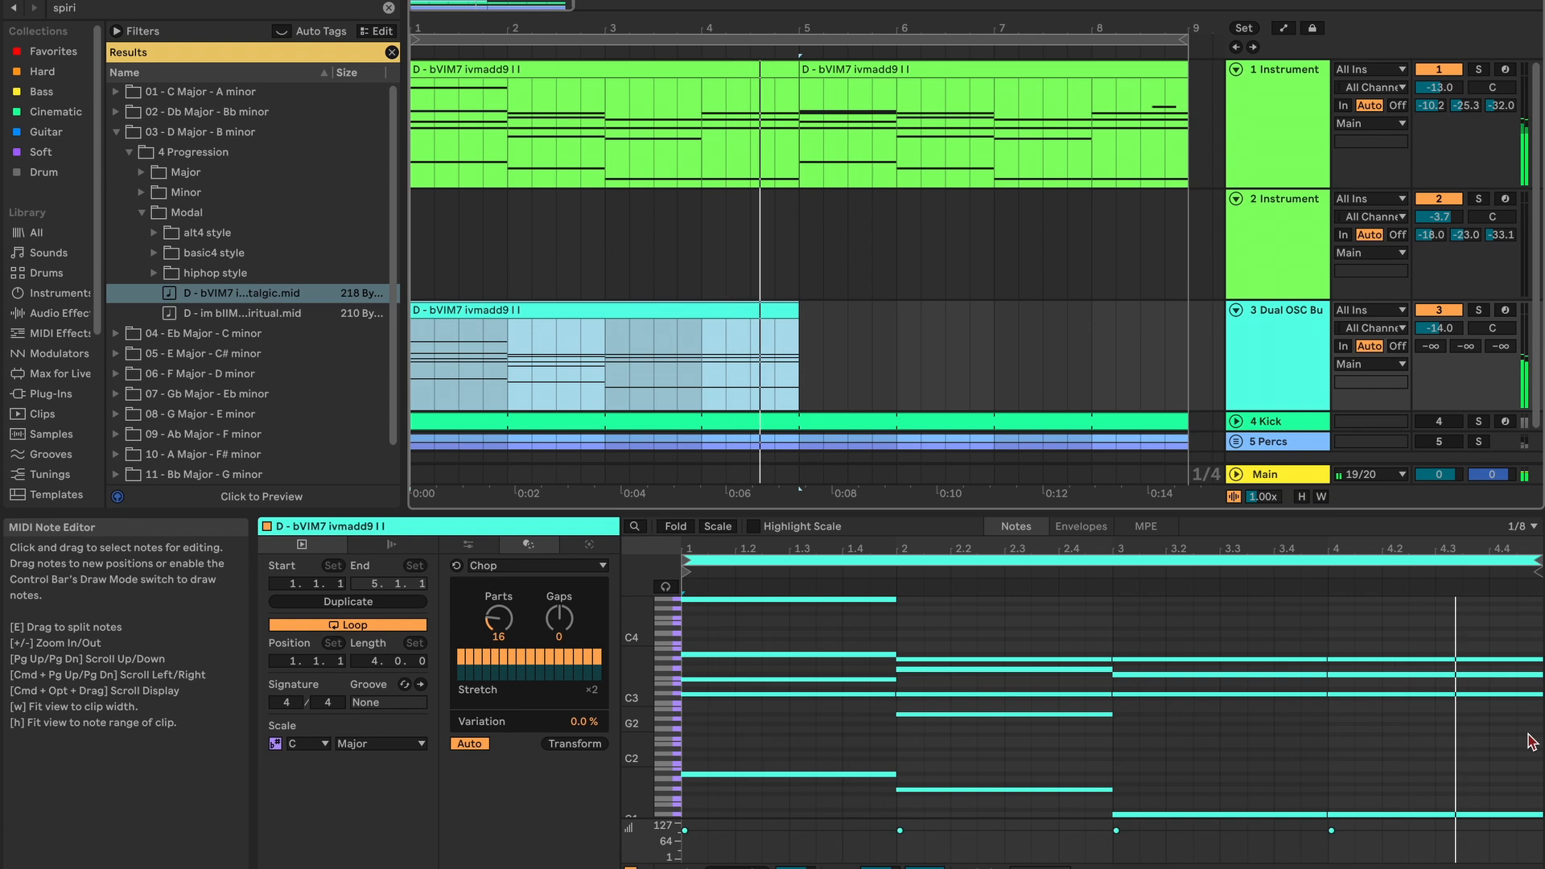
- Delete all but the lowest note of each chord in the track 3 clip and lower the remaining bass notes one octave
drag(1532, 741, 720, 604)
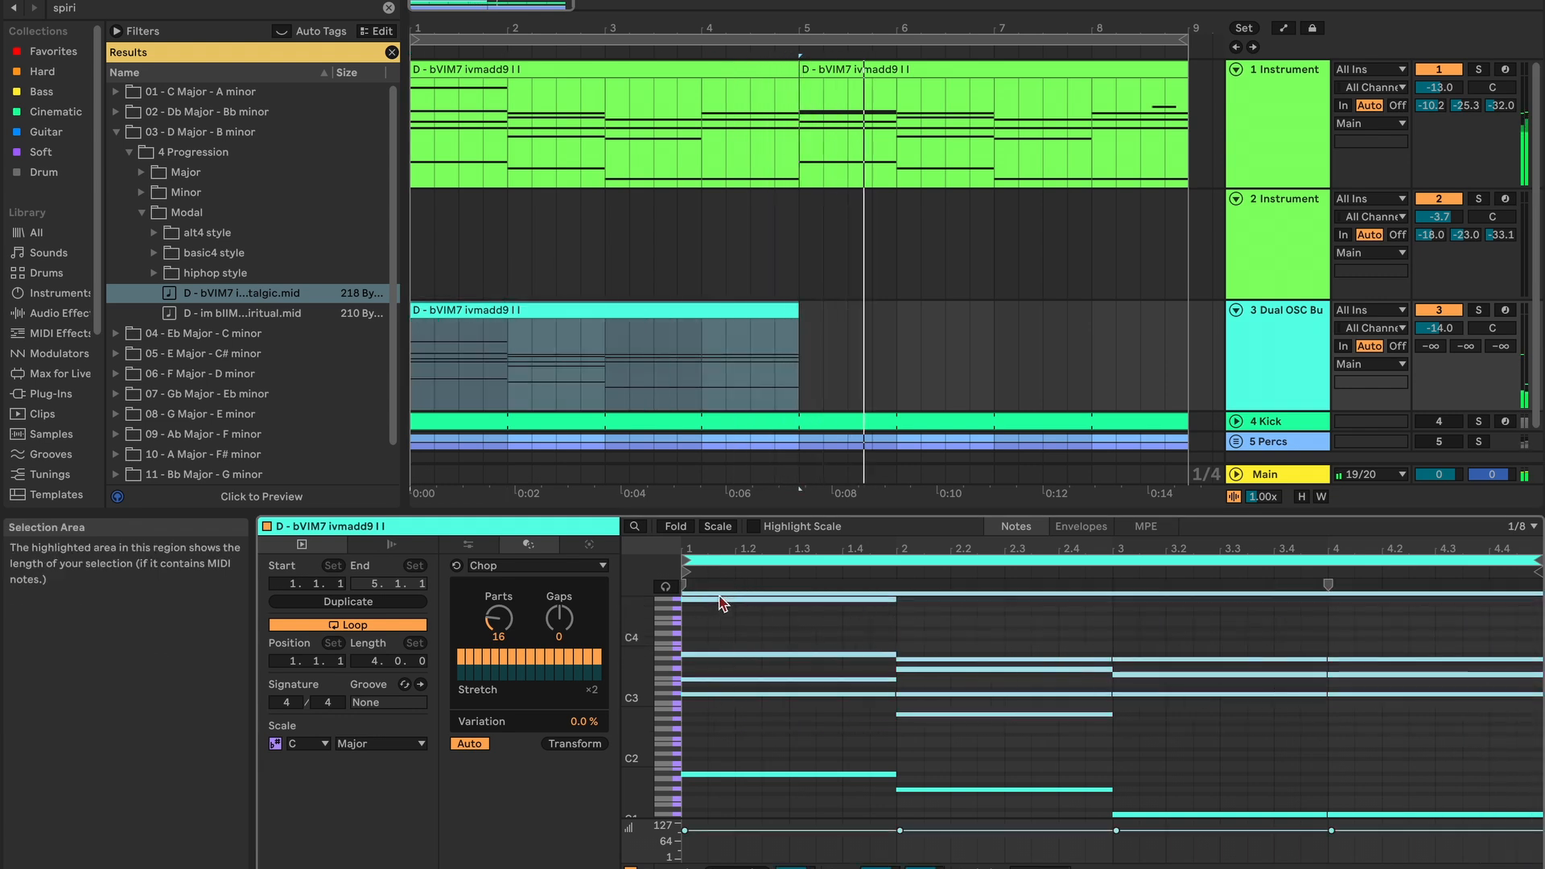
key(Delete)
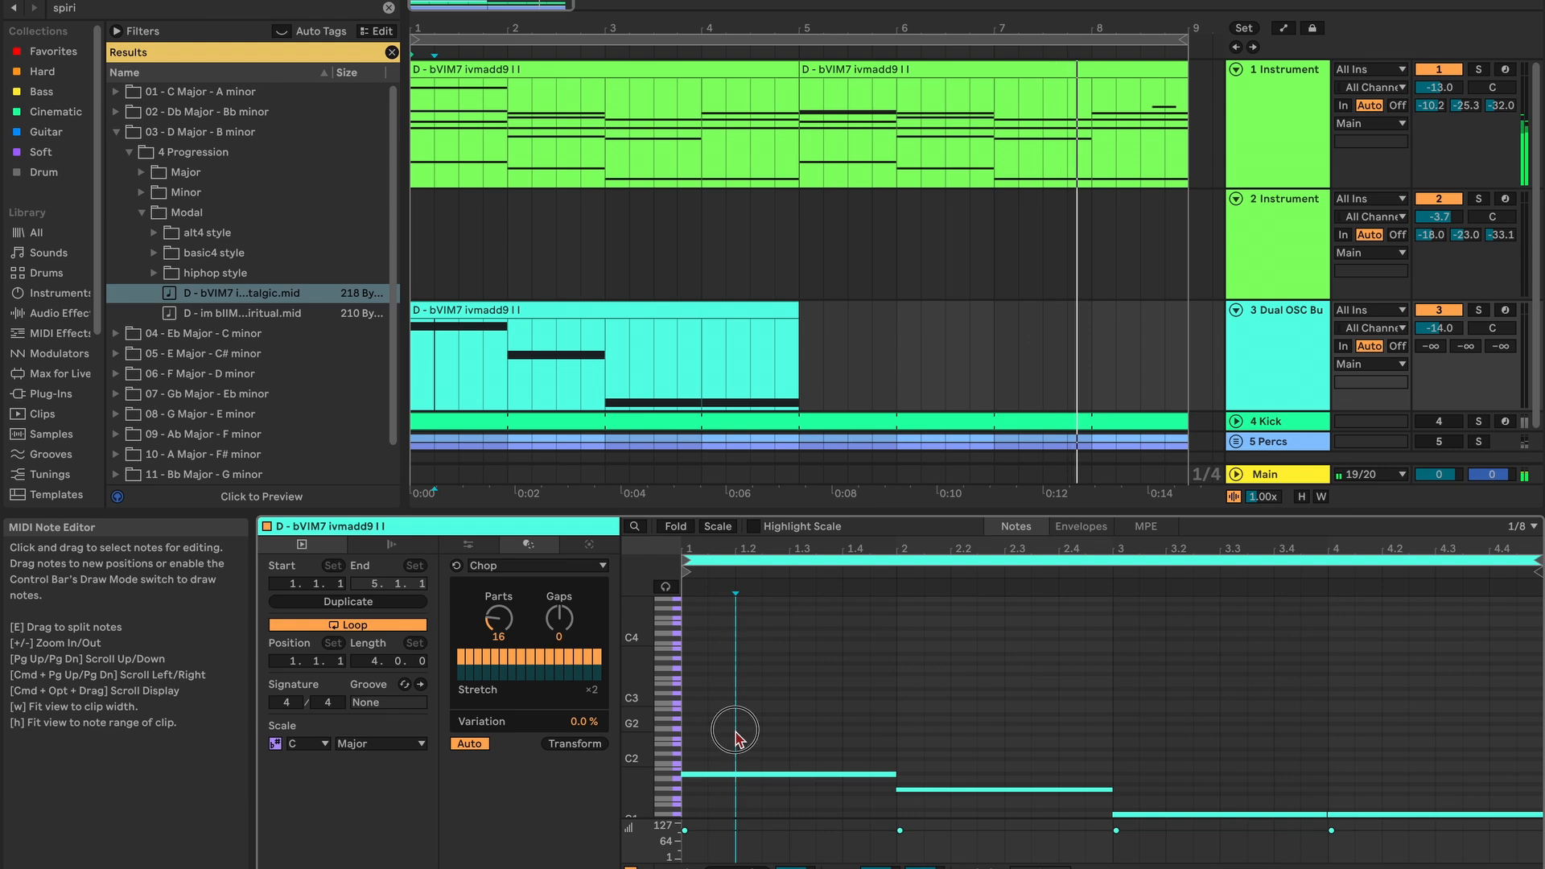
drag(734, 731, 1515, 847)
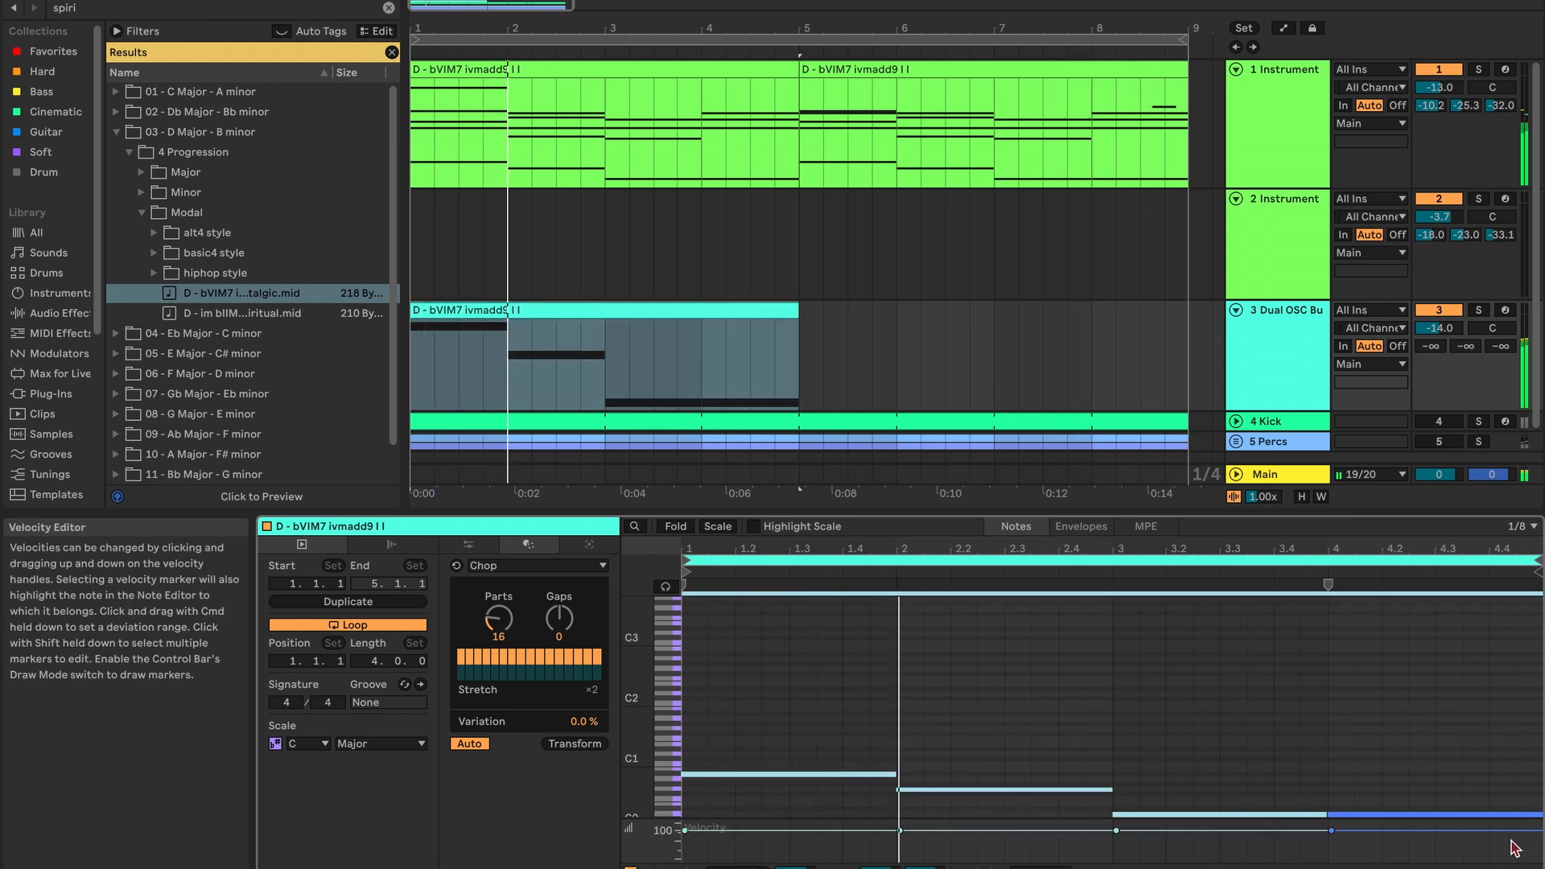
click(1333, 688)
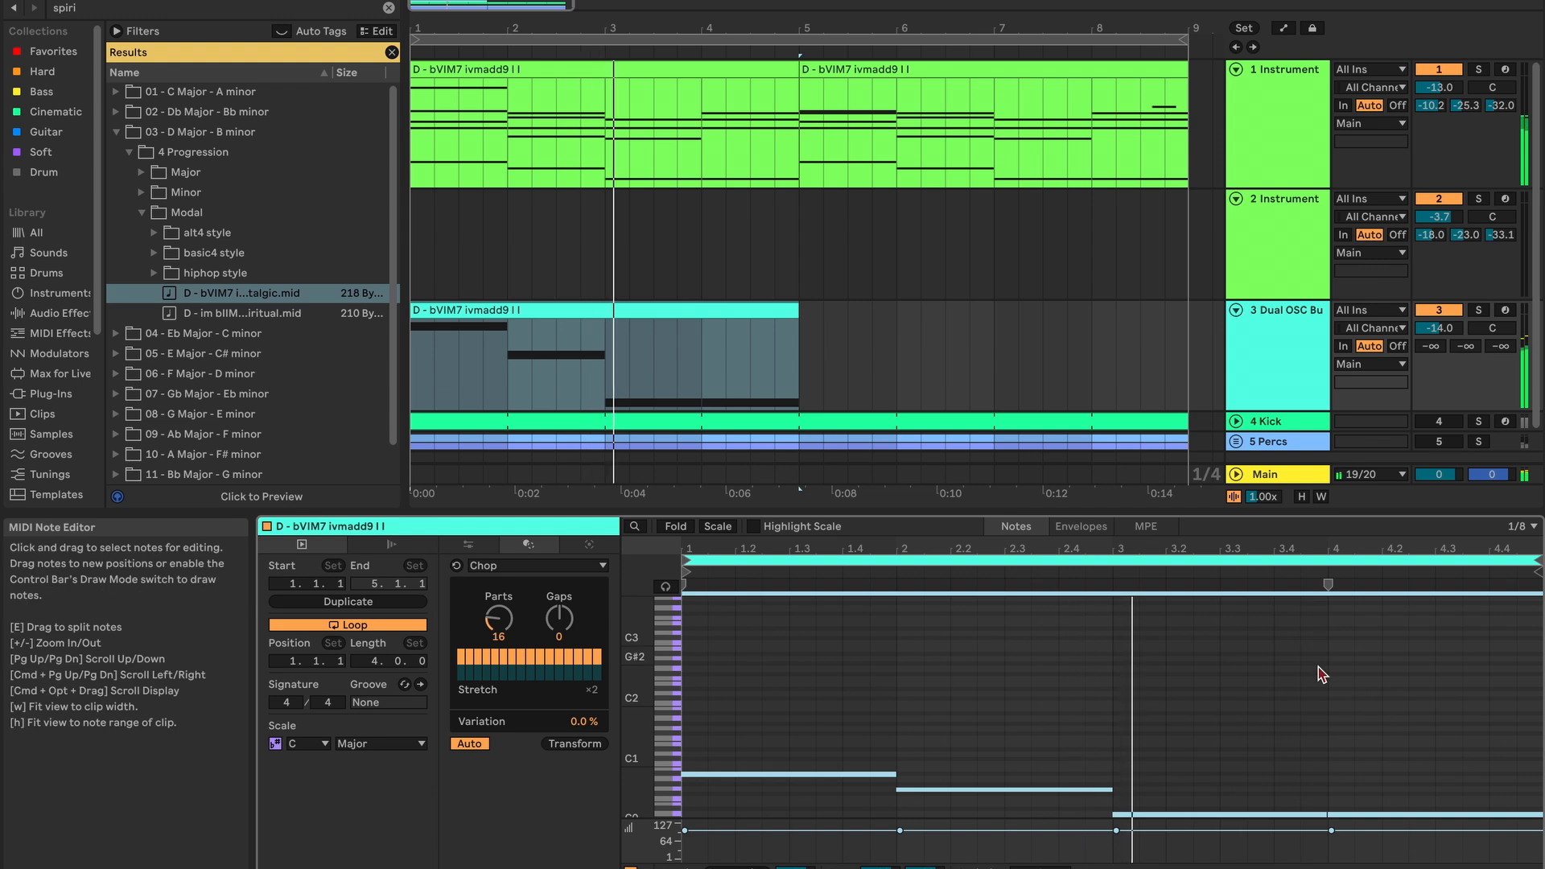
- Loop the track 3 bass clip through bar 8 and chop its notes into 16 slightly shortened parts each
drag(798, 311, 1174, 315)
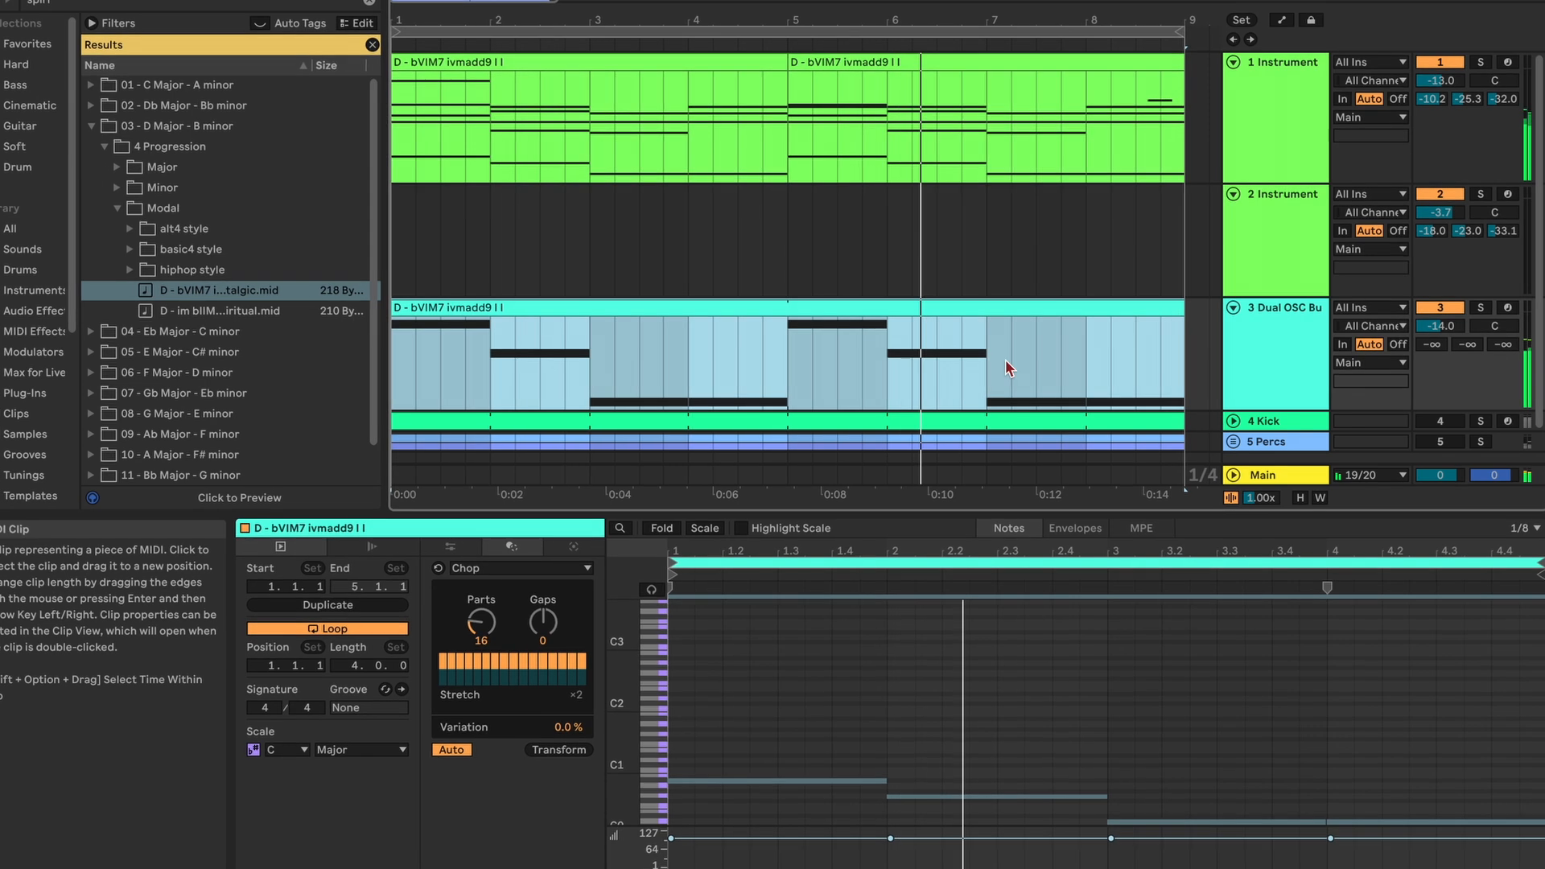
click(473, 627)
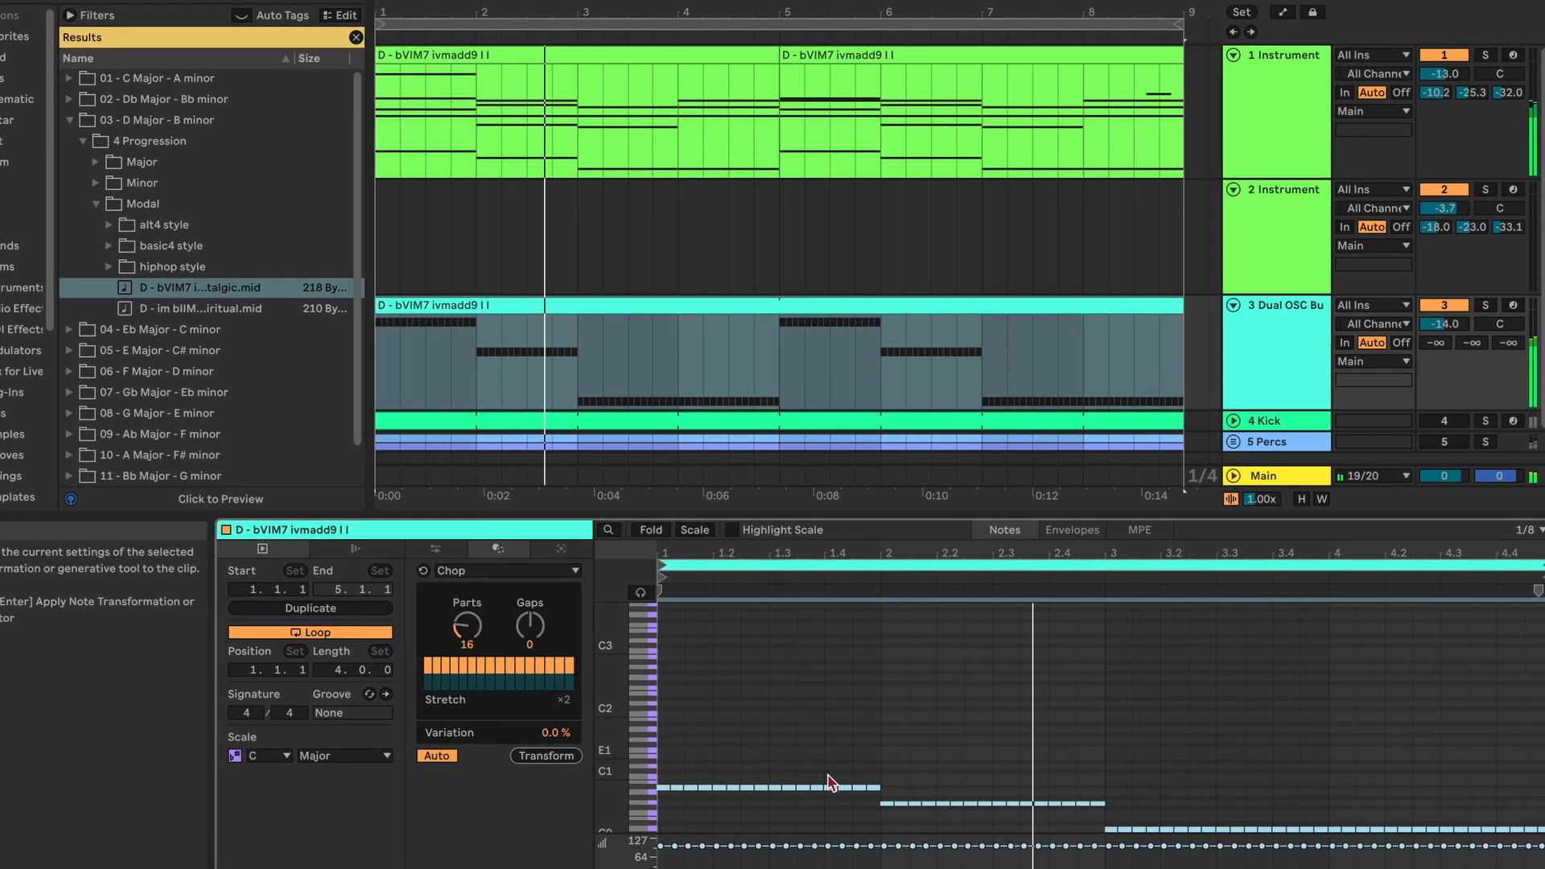
click(878, 786)
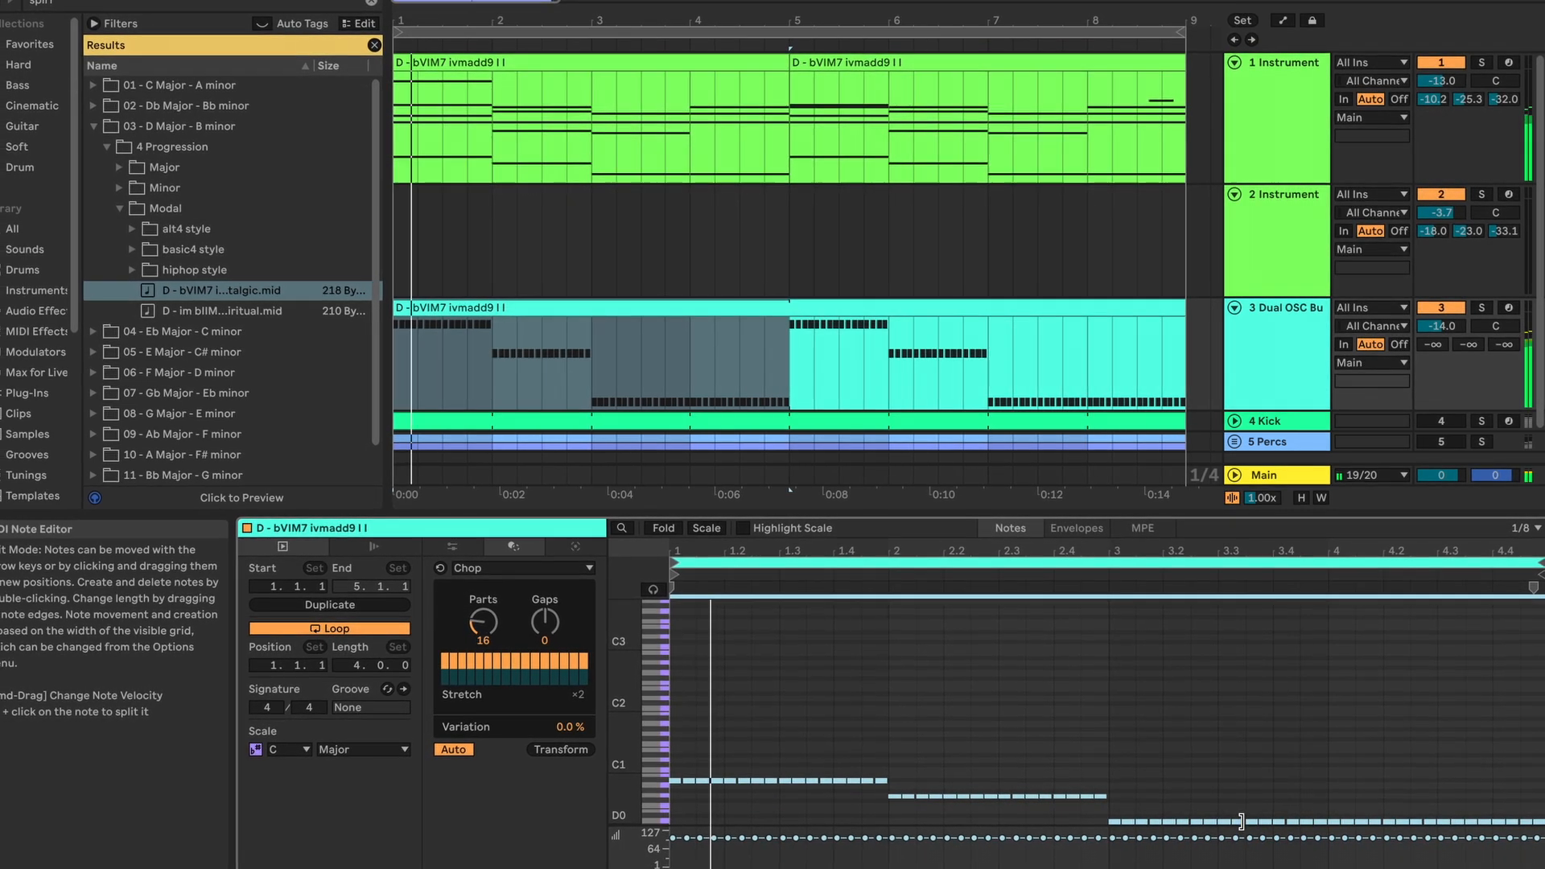
- Raise the chopped bass notes at 3.3.2 and 4.3.2 in the track 3 clip by seven semitones to A0
click(1240, 821)
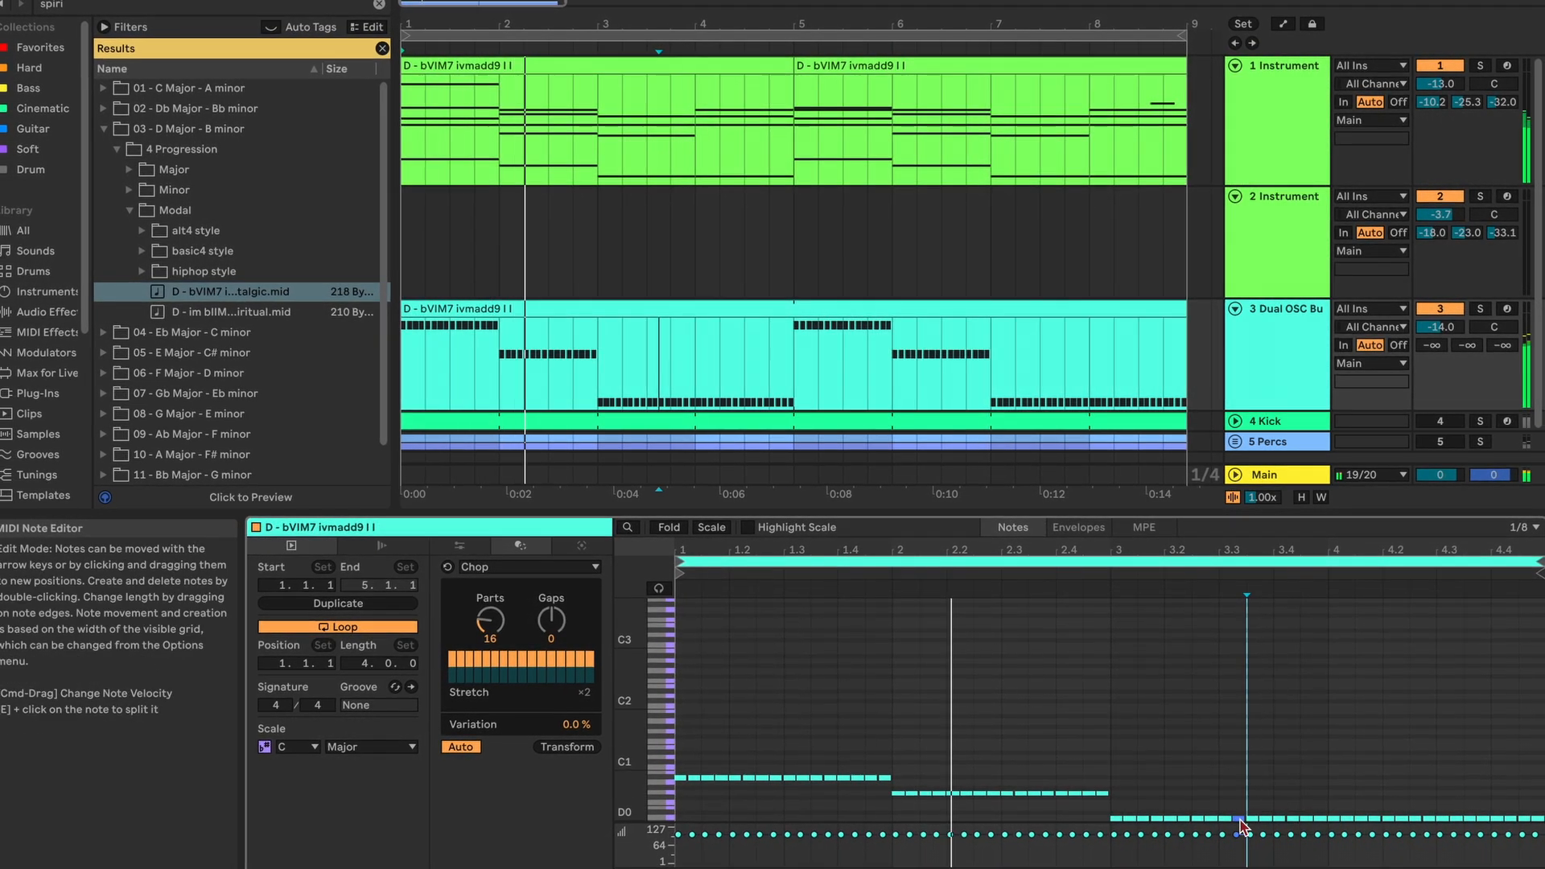
key(Up)
key(Up)
key(Up)
key(Up)
key(Up)
key(Up)
key(Up)
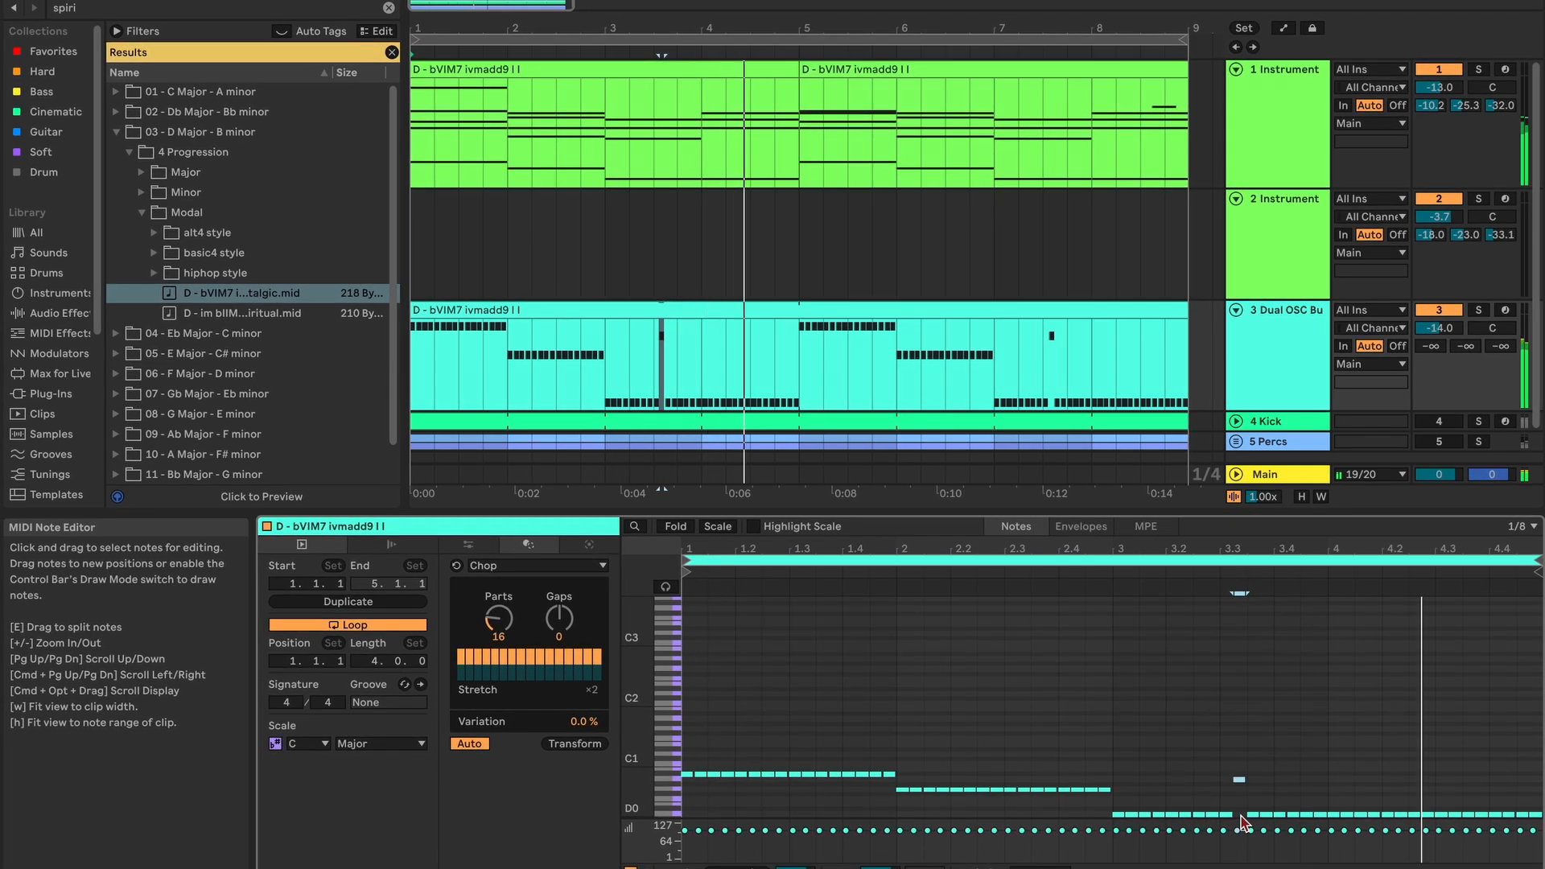
click(1456, 814)
key(Up)
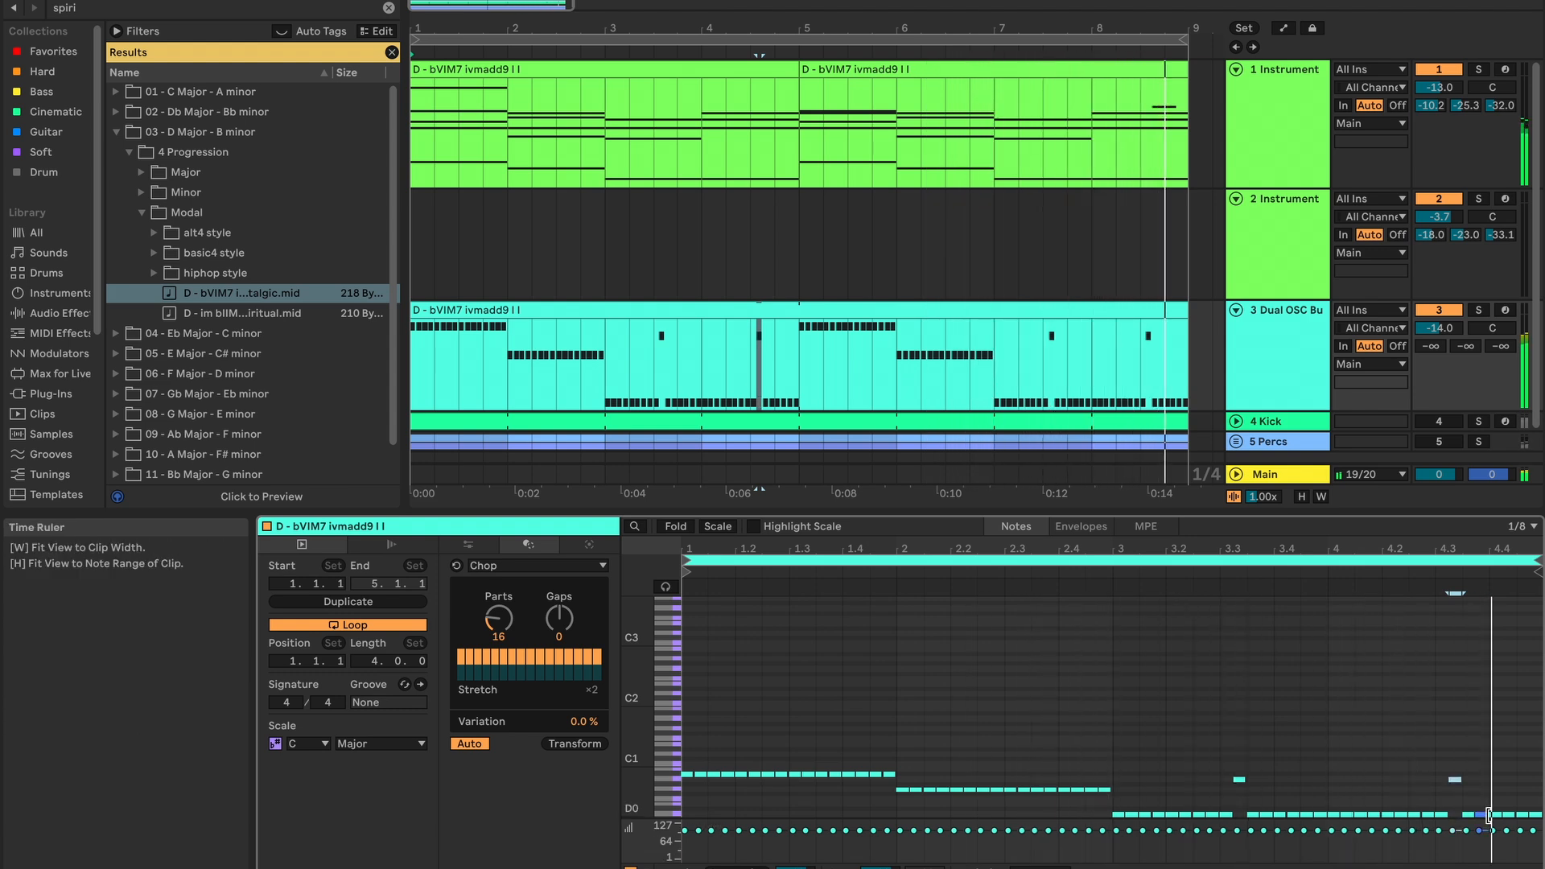
- Raise the bass note at 4.3.4 to G0 and the one at 4.4.2 to F0 in the track 3 clip
click(1493, 814)
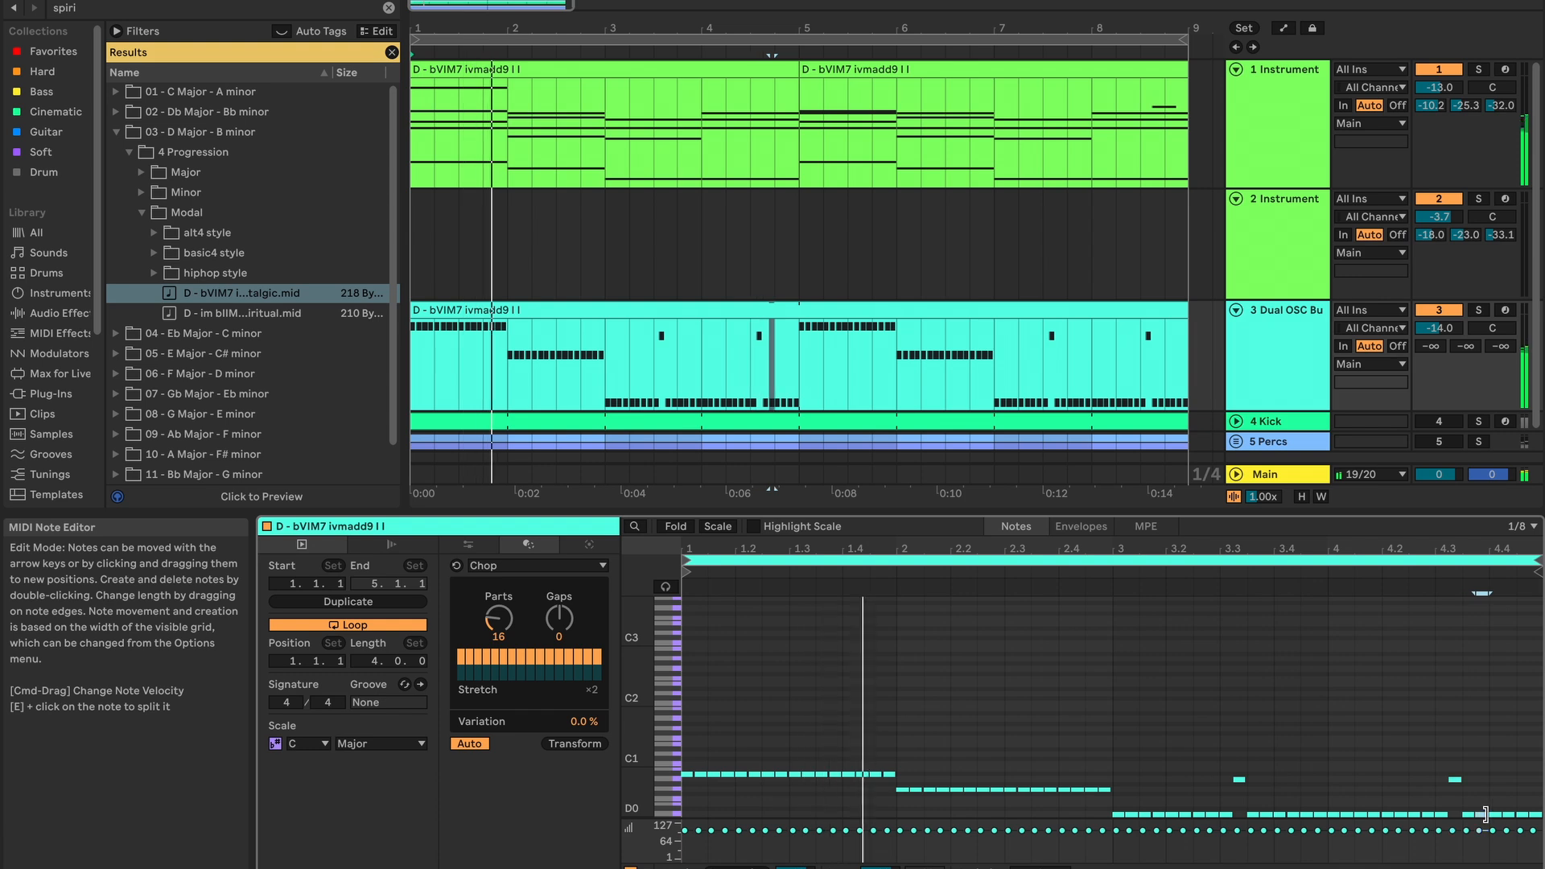
key(Up)
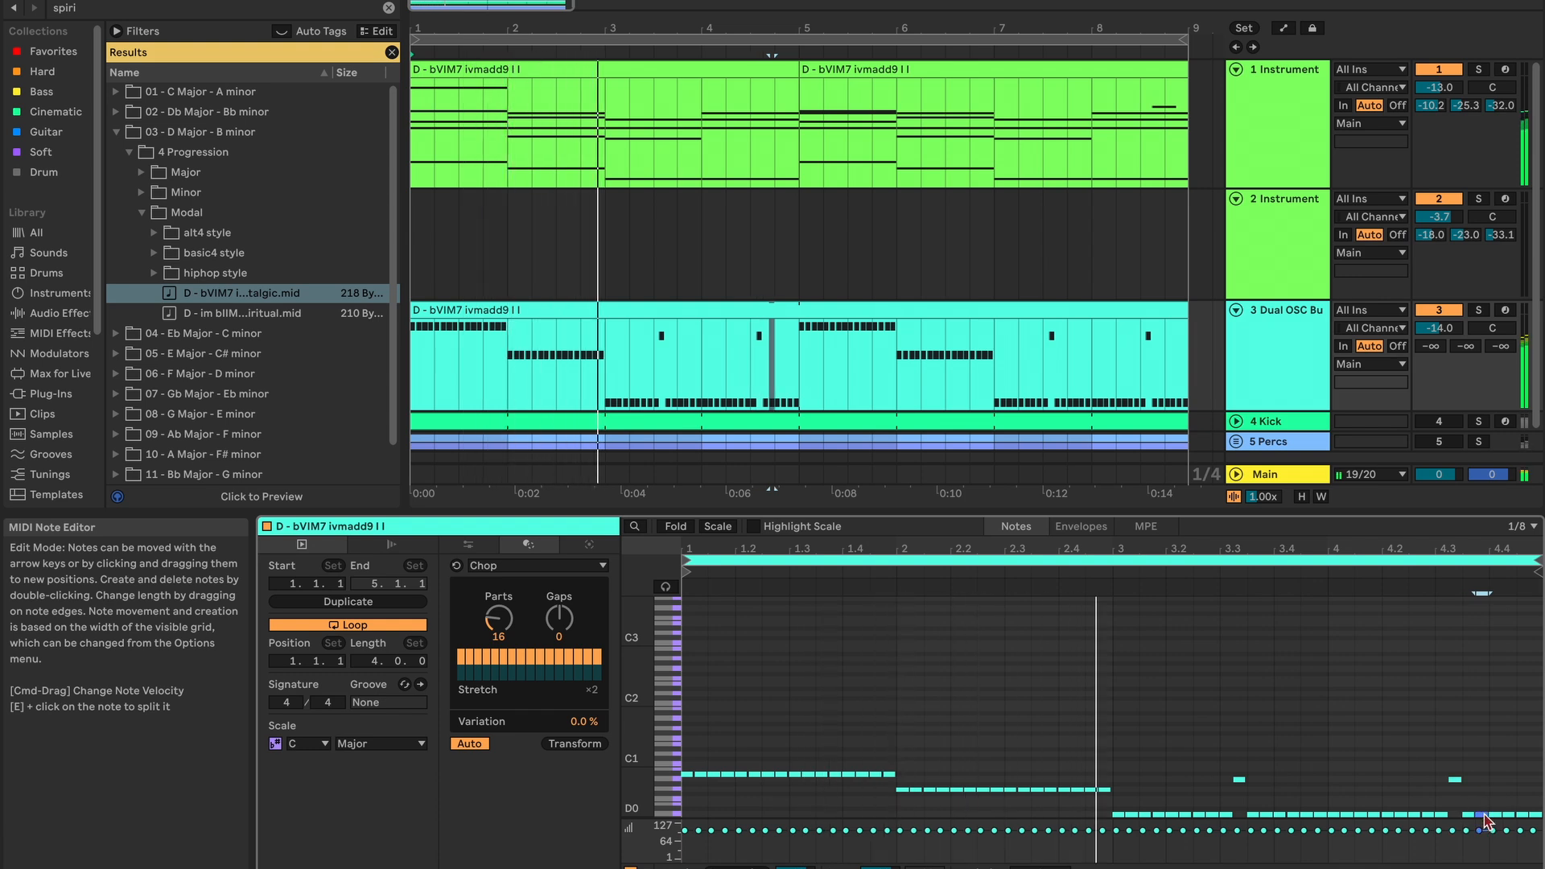
key(Up)
key(Up)
key(Up)
key(Up)
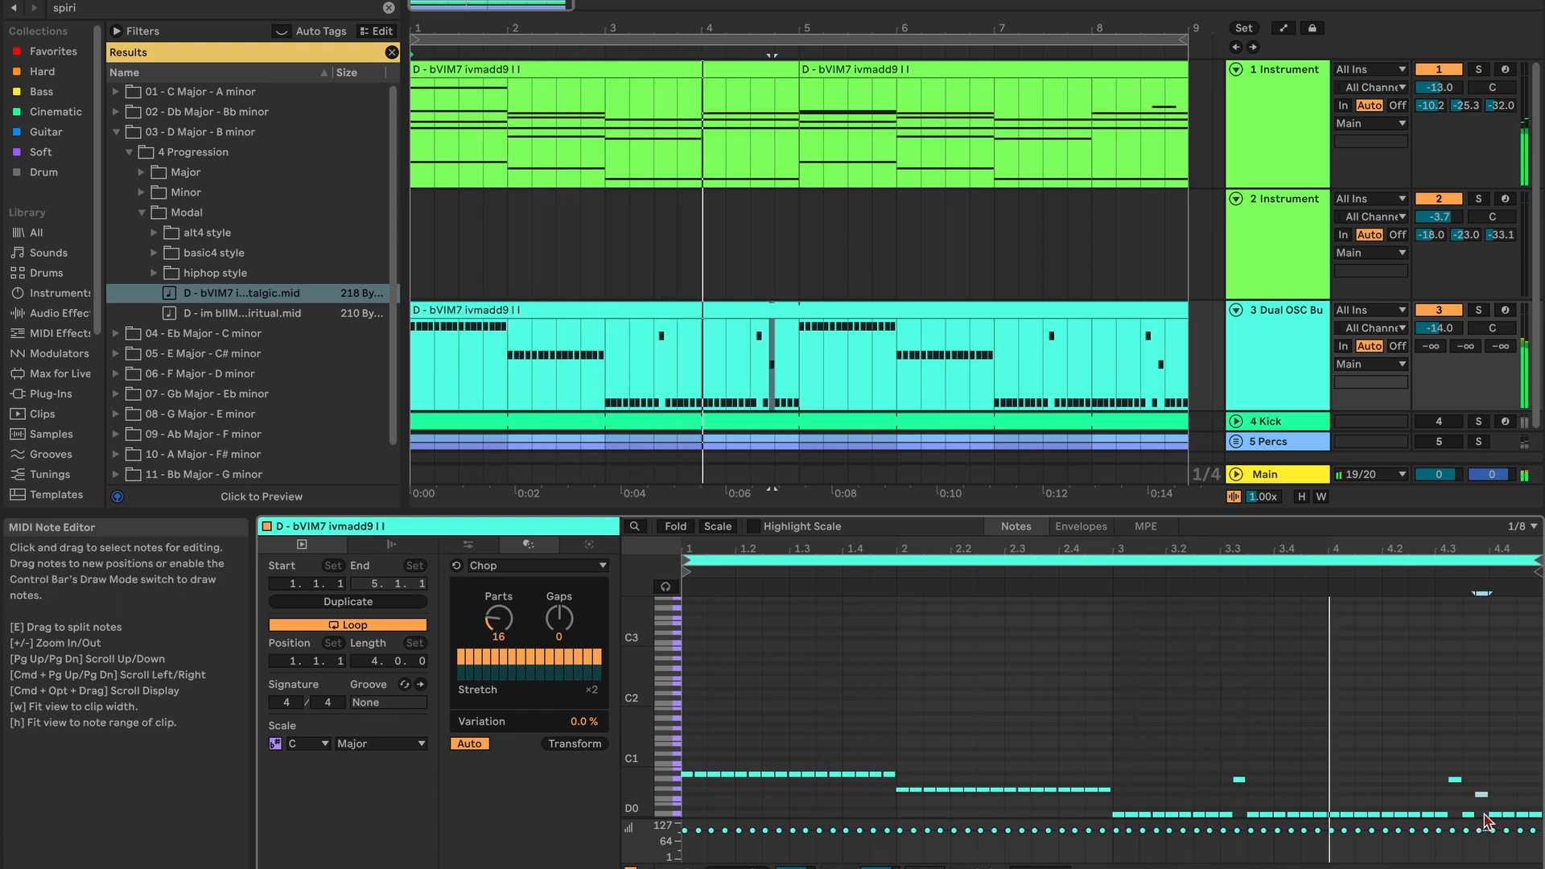
key(Up)
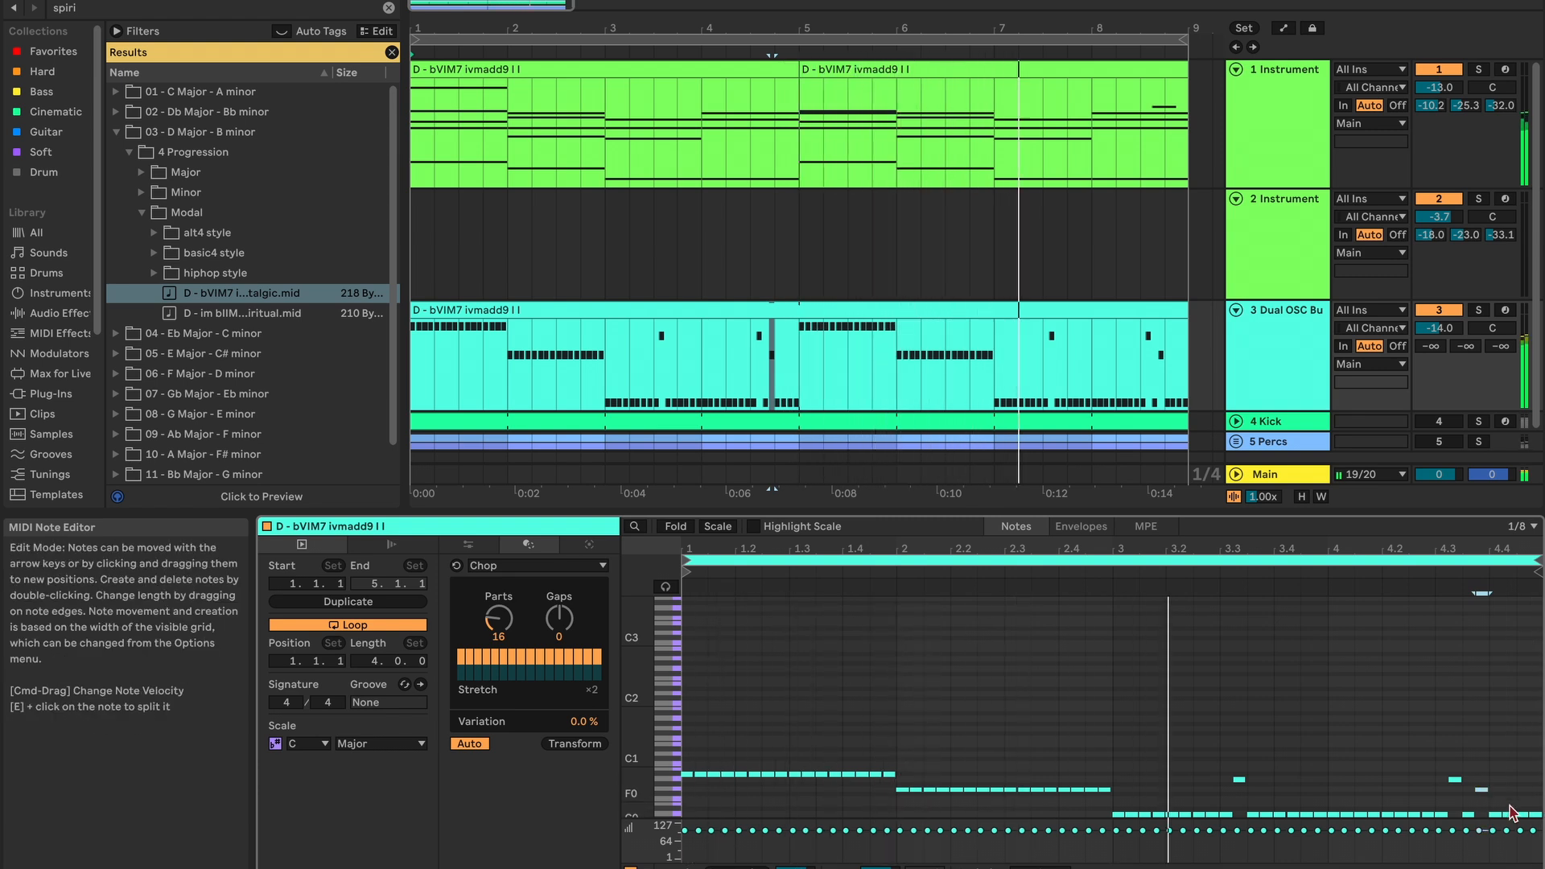
click(1510, 815)
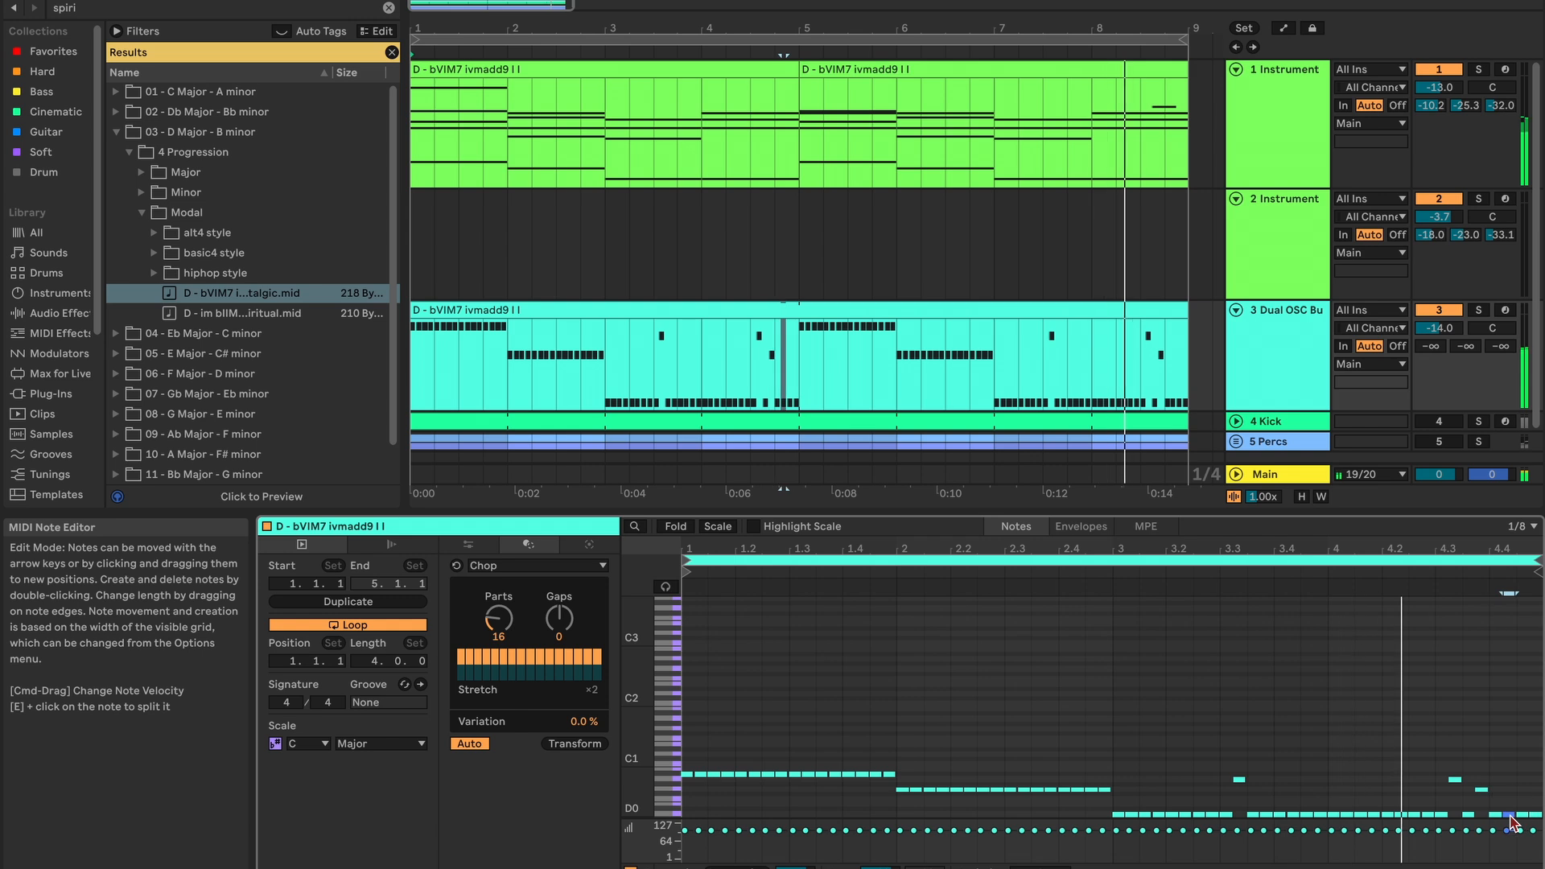
key(Up)
key(Up)
key(Up)
key(Up)
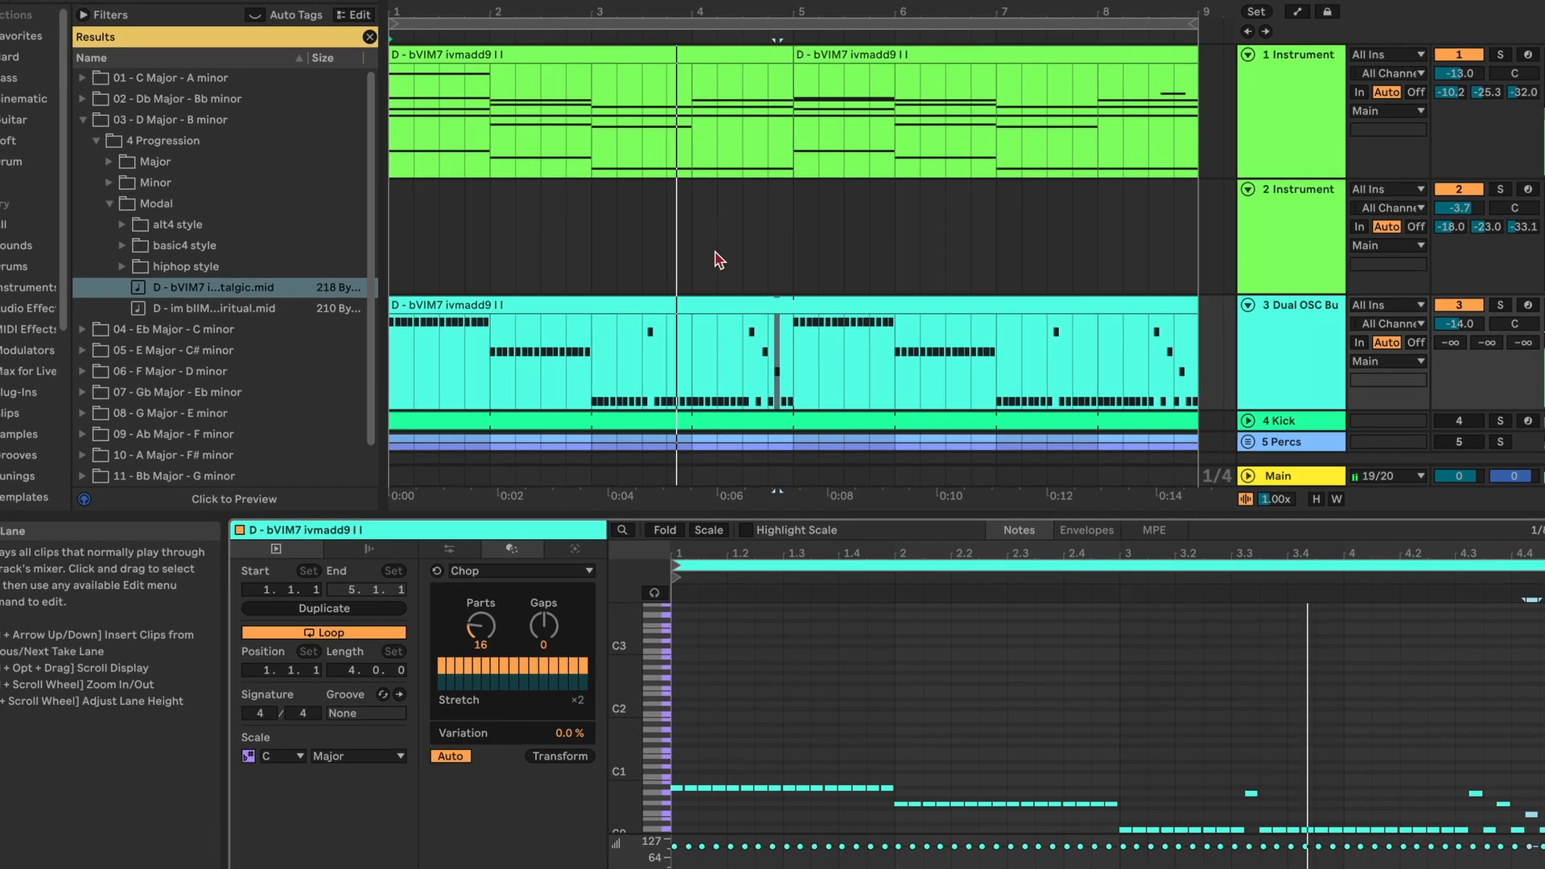
- Place the same "Spiritual Nostalgic" progression on track 2 at bar 1 and add a short D4 note at the start of bar 3
drag(234, 288, 412, 231)
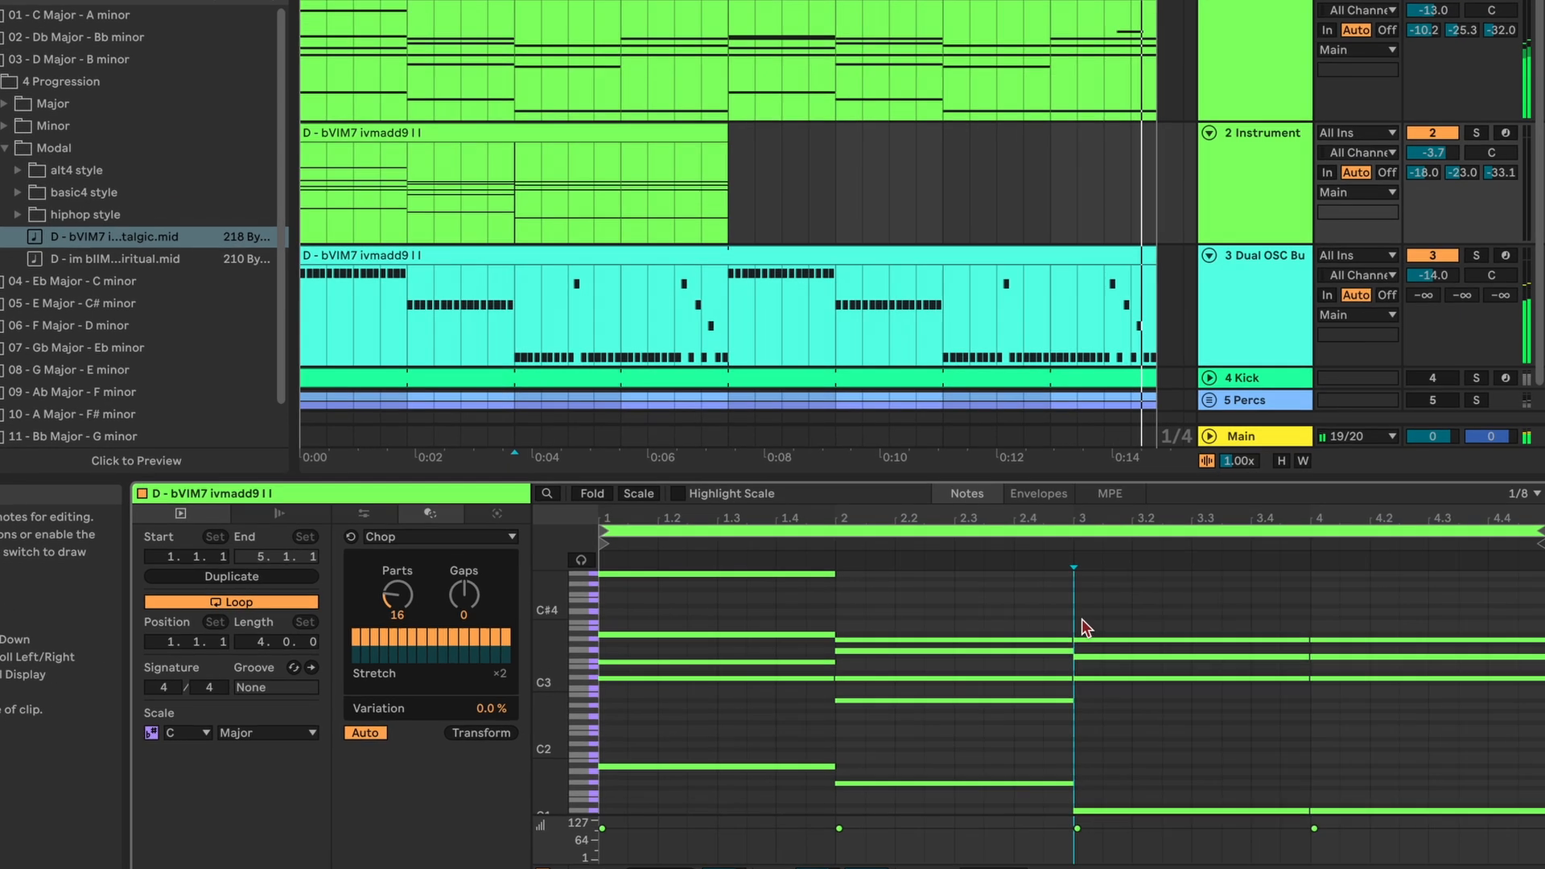
double_click(1082, 619)
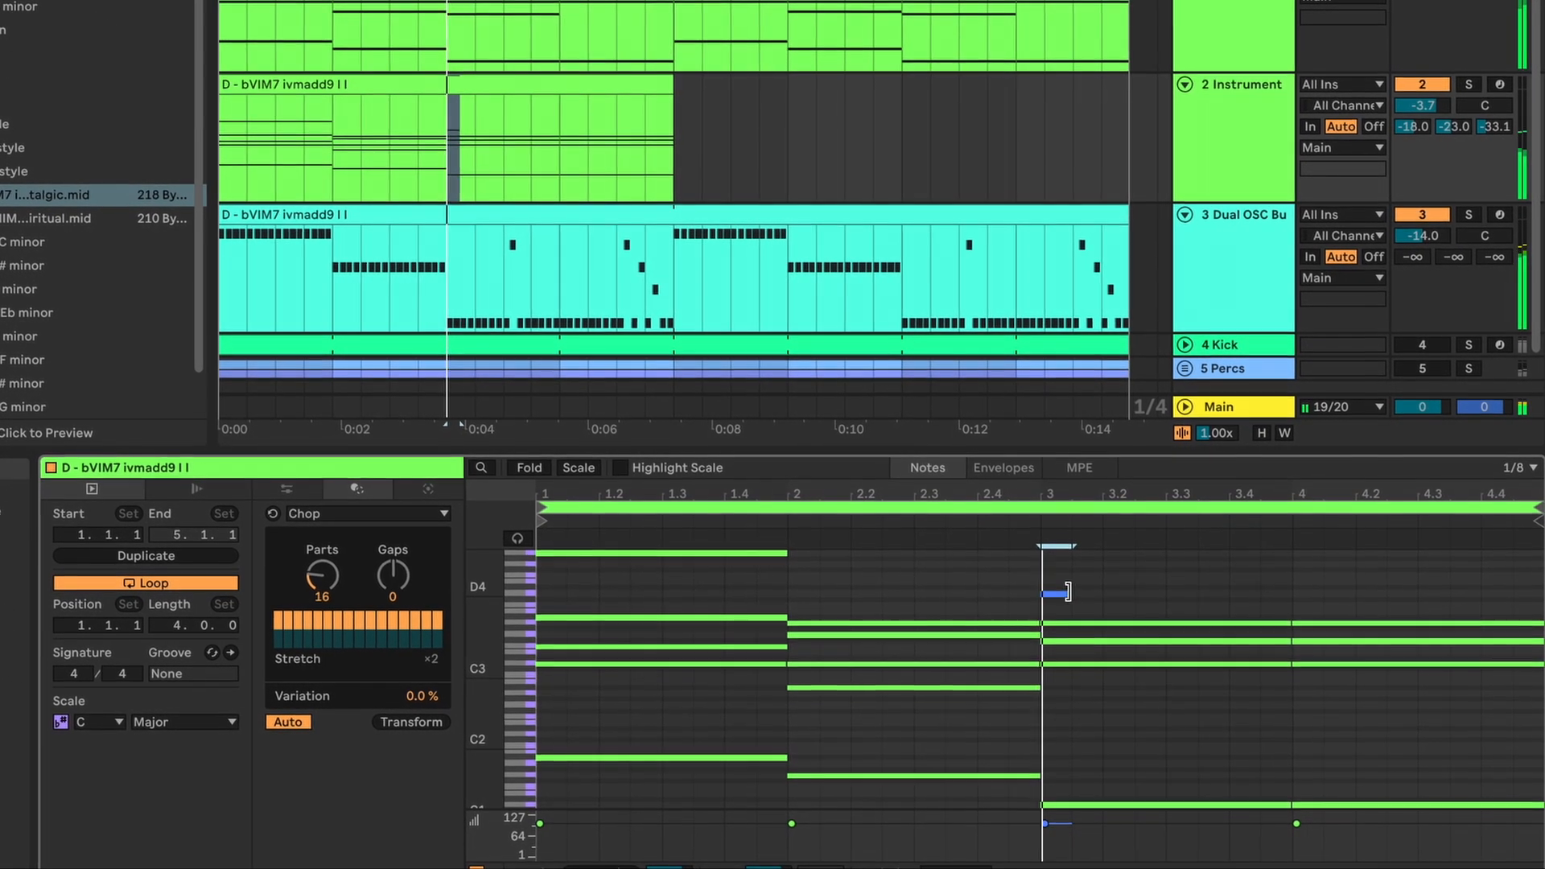
- Extend the D4 note to the end of bar 3 and add a C4 note filling bar 4 in the track 2 clip
drag(1067, 592, 1286, 594)
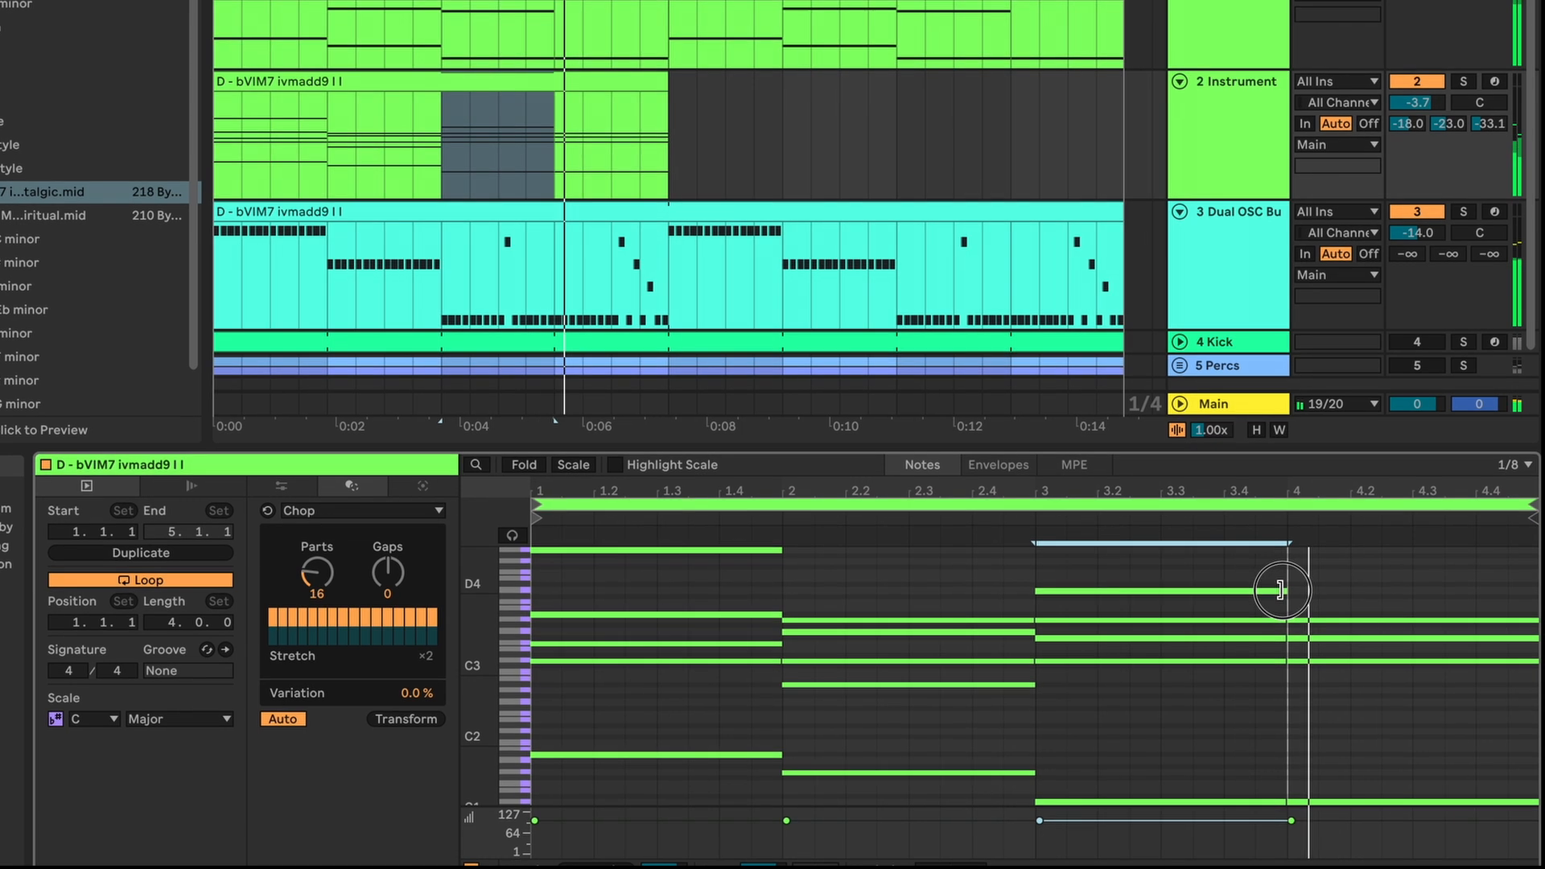
double_click(1295, 608)
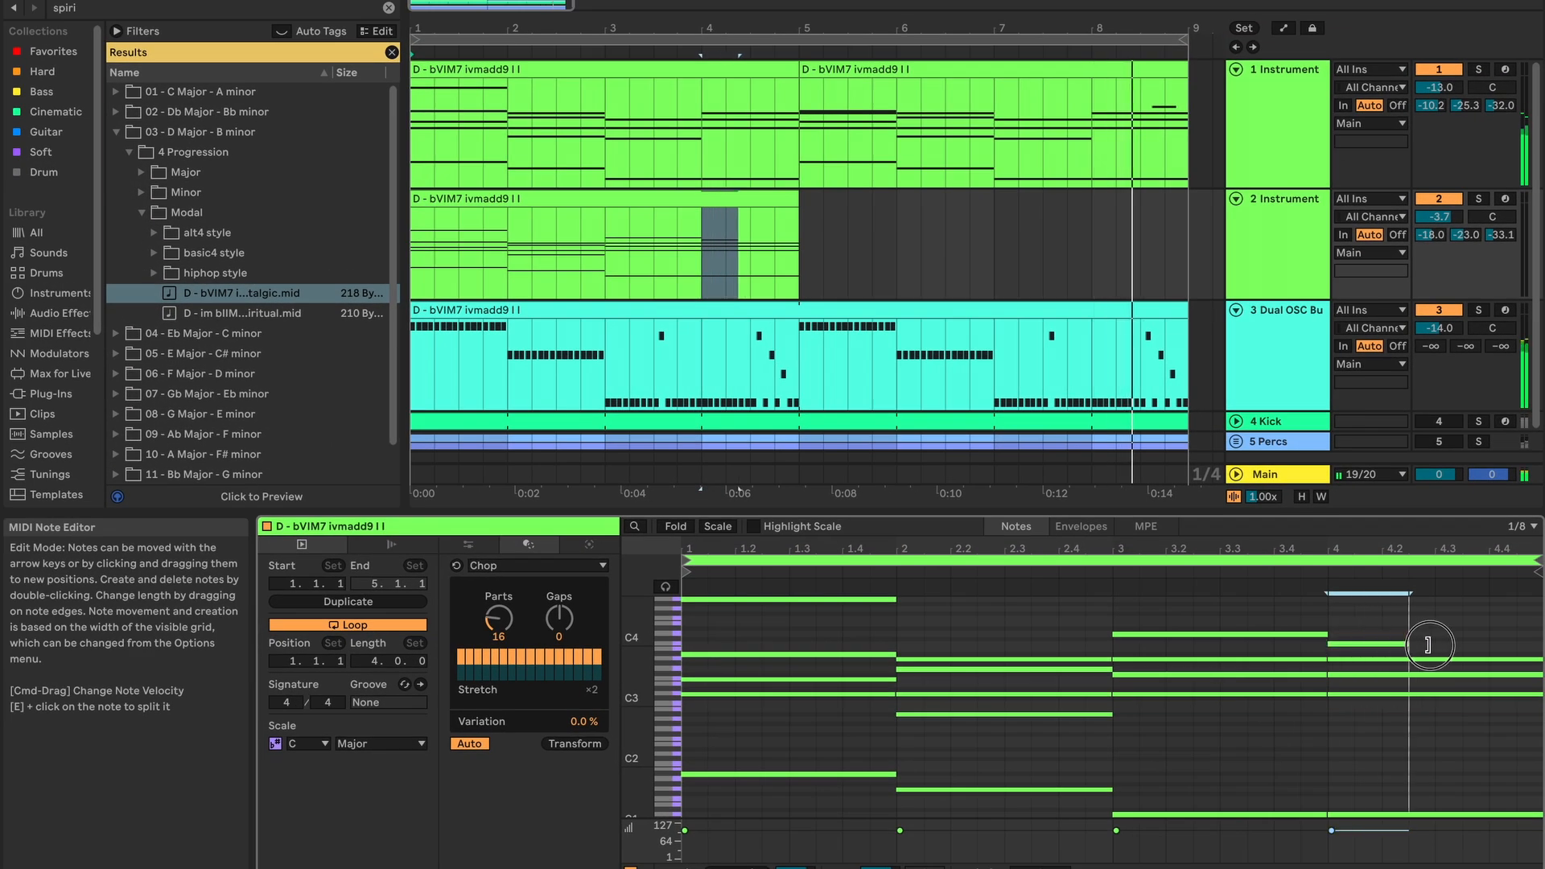
click(1531, 643)
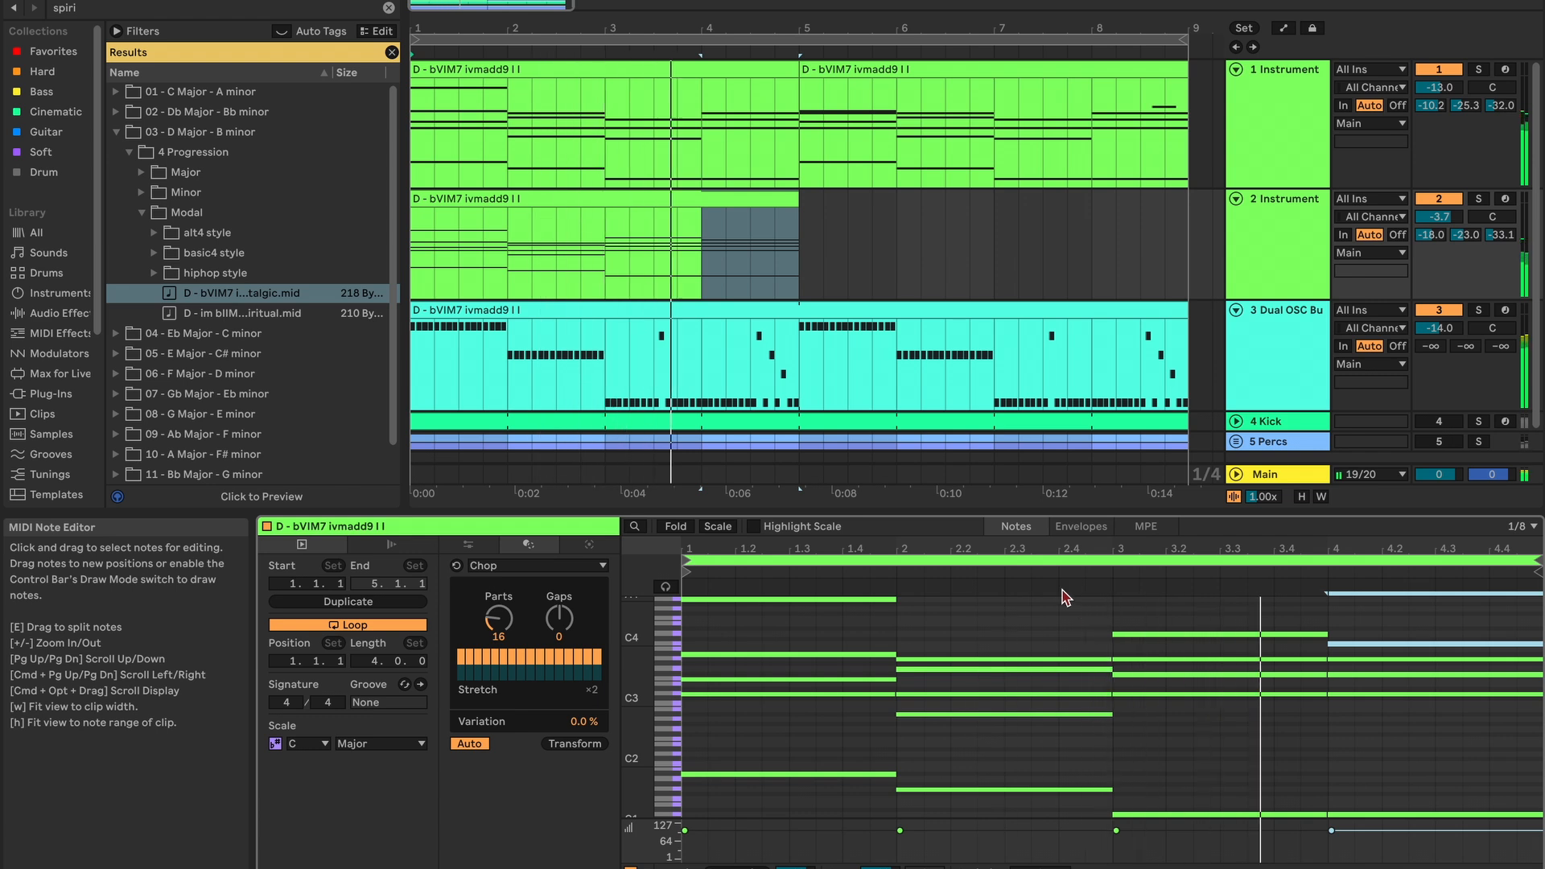
- Duplicate the track 2 clip to bar 5 and slightly shorten the ends of the copy's last-bar notes
click(681, 203)
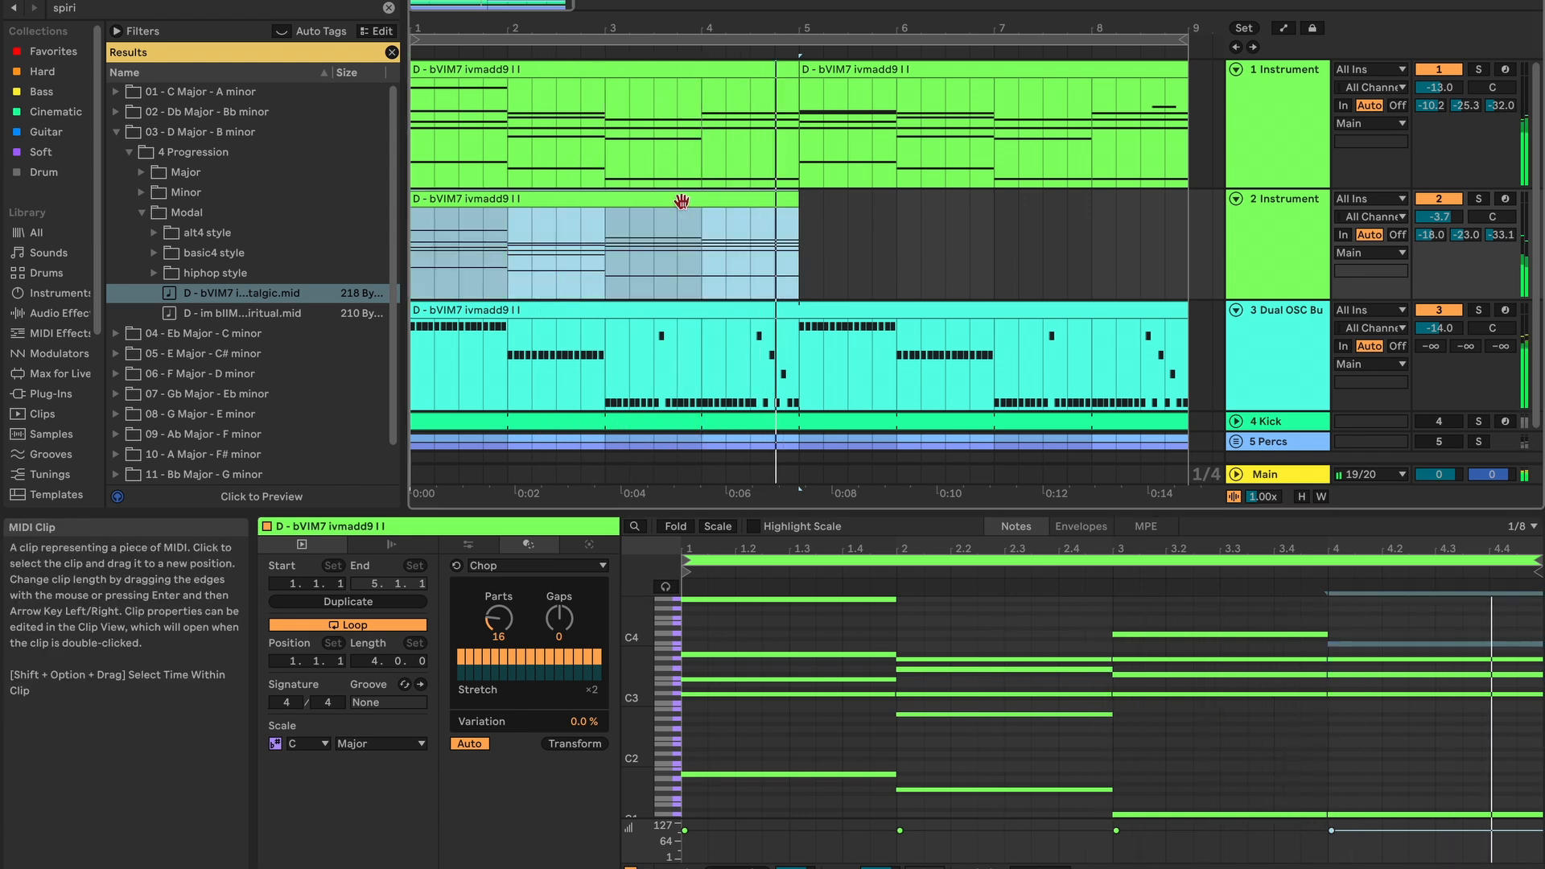
key(super+d)
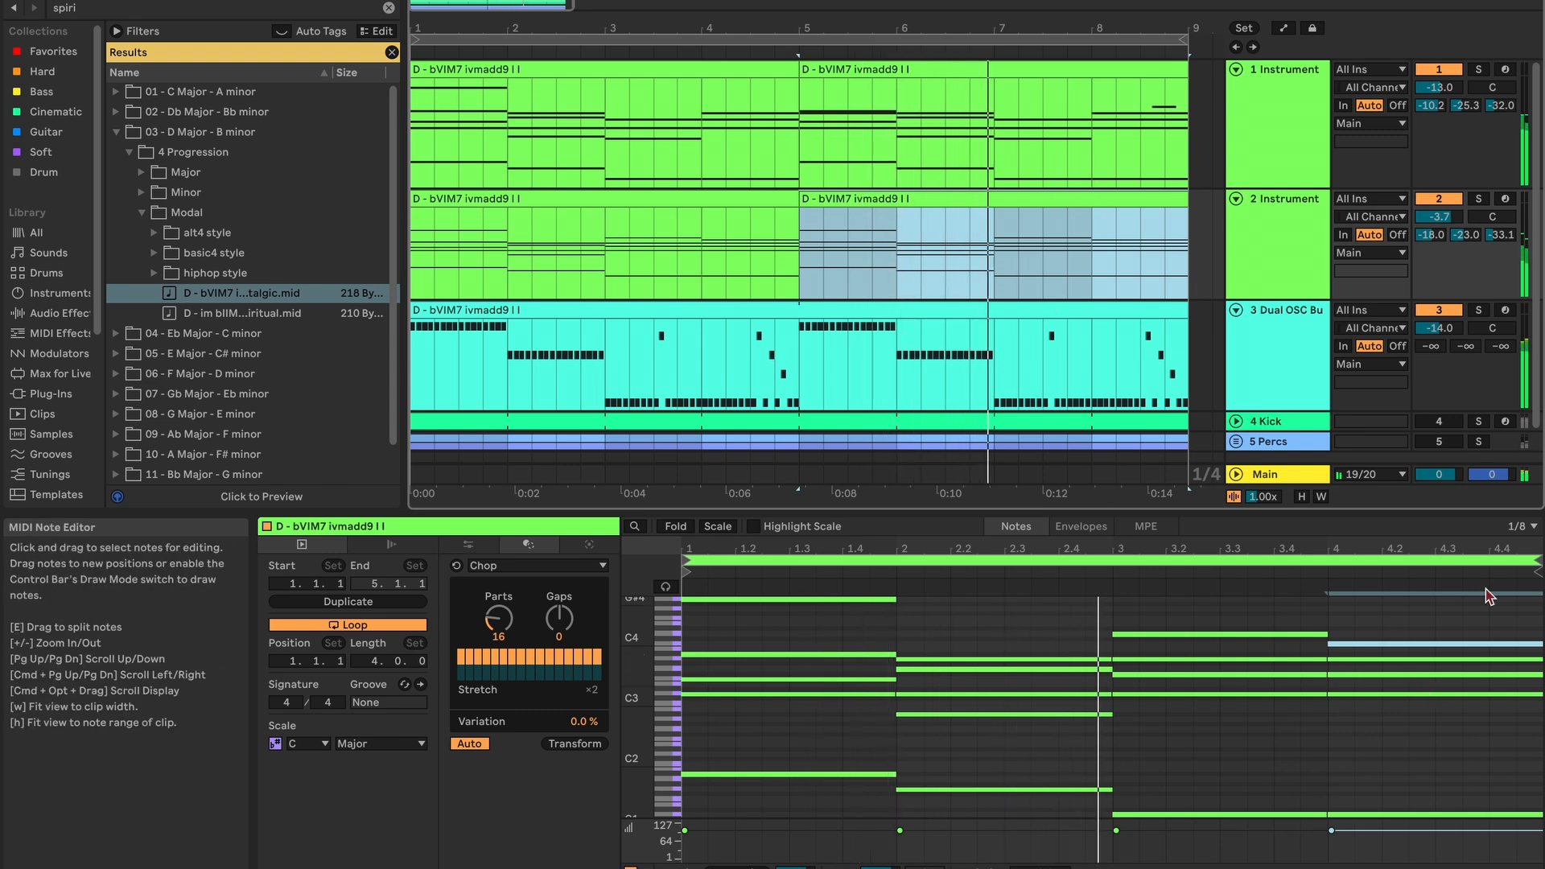
click(1490, 636)
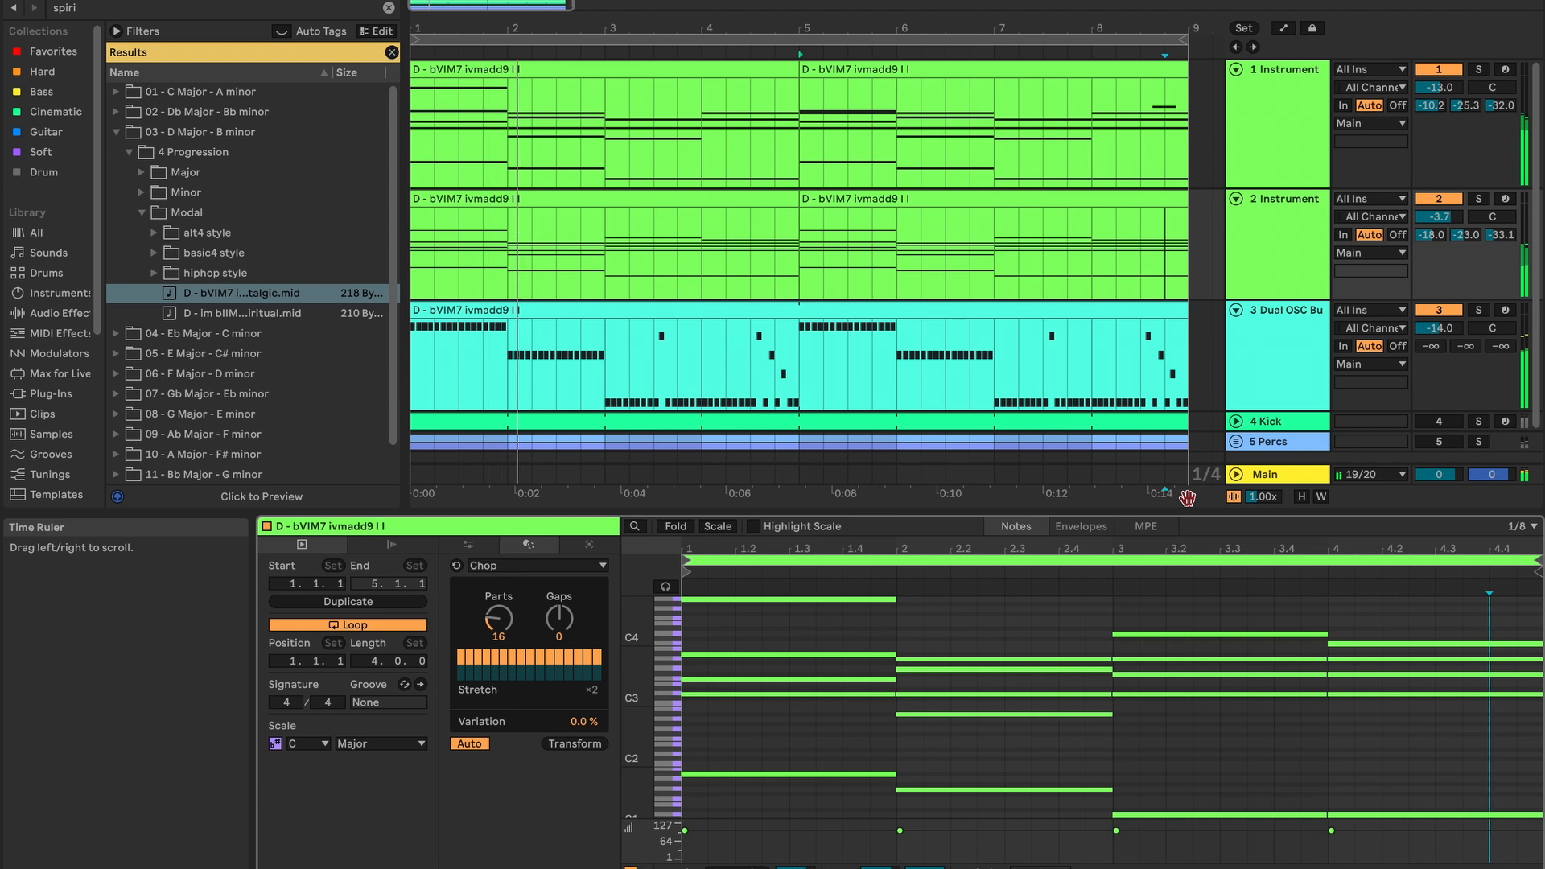
drag(1503, 634, 1500, 732)
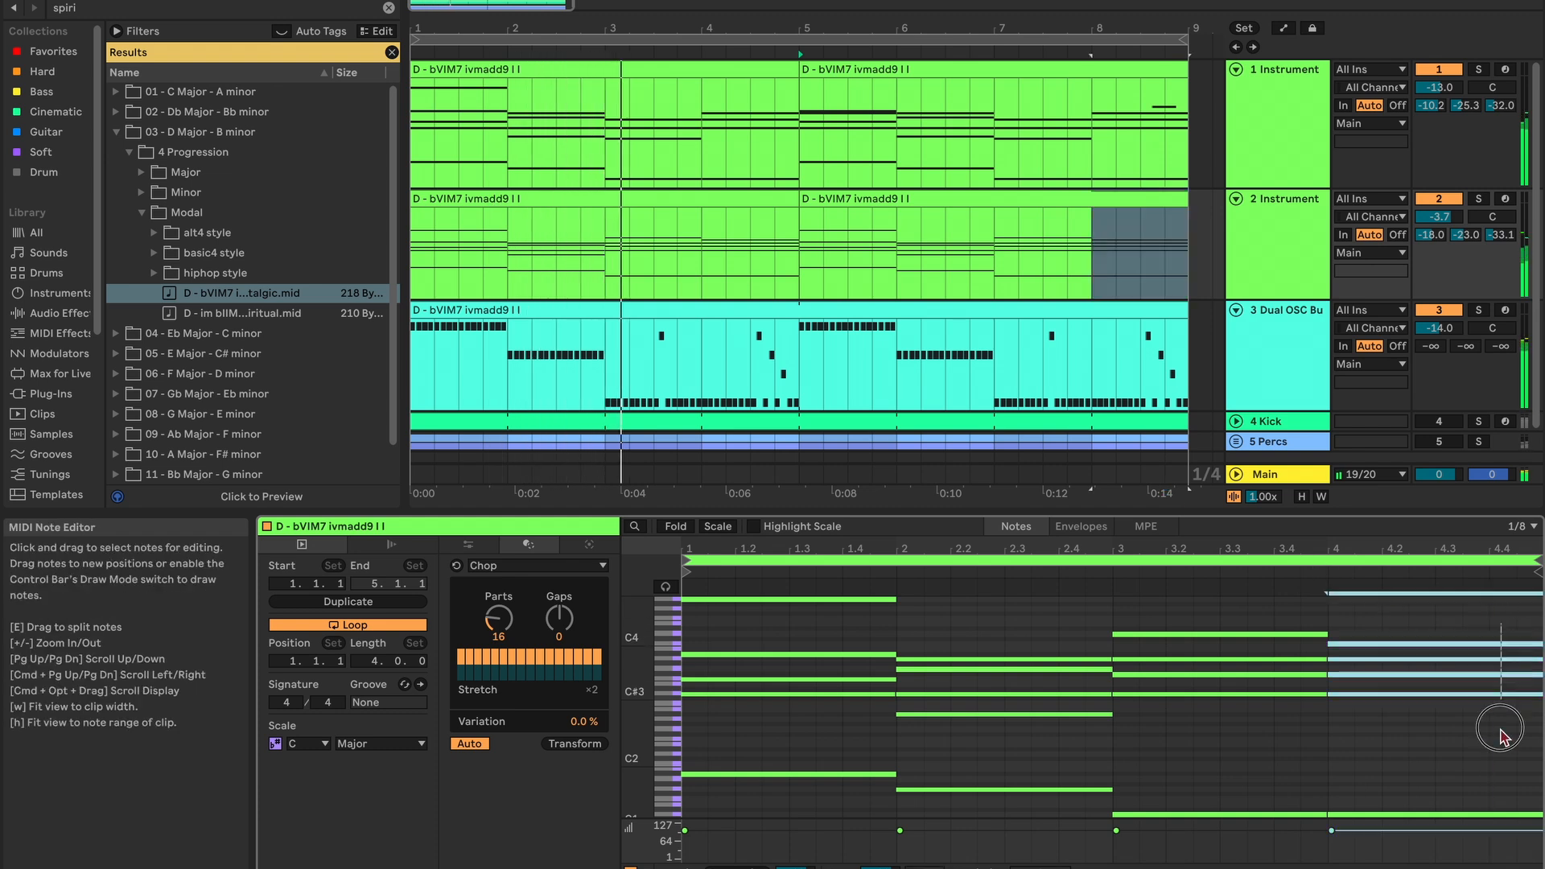
click(1538, 645)
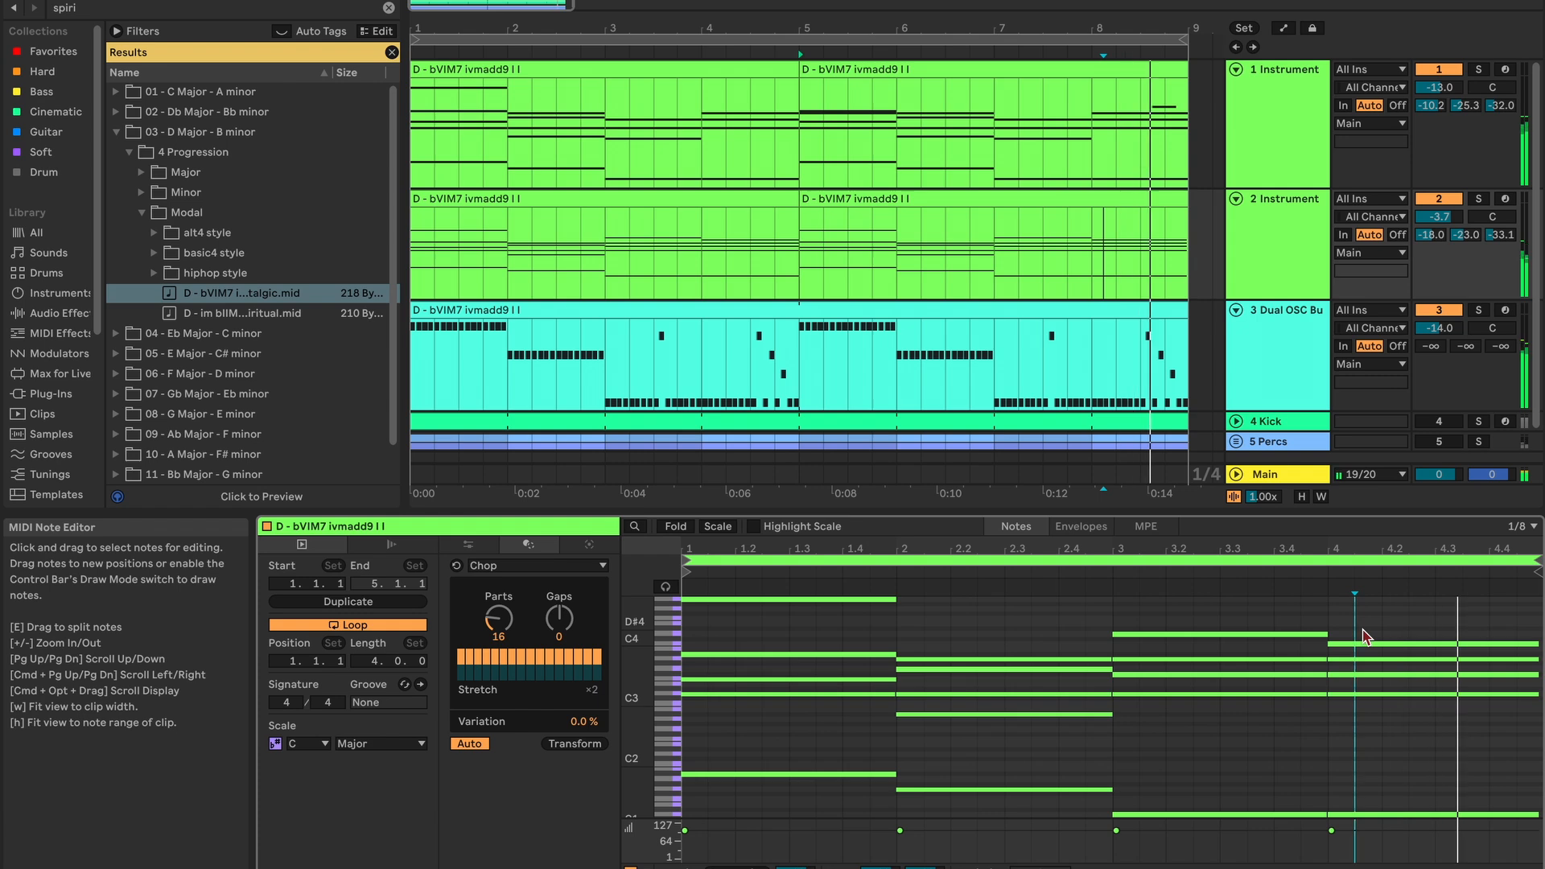
- Lower the highest note in the first bar of the second track 2 clip by one octave
click(740, 601)
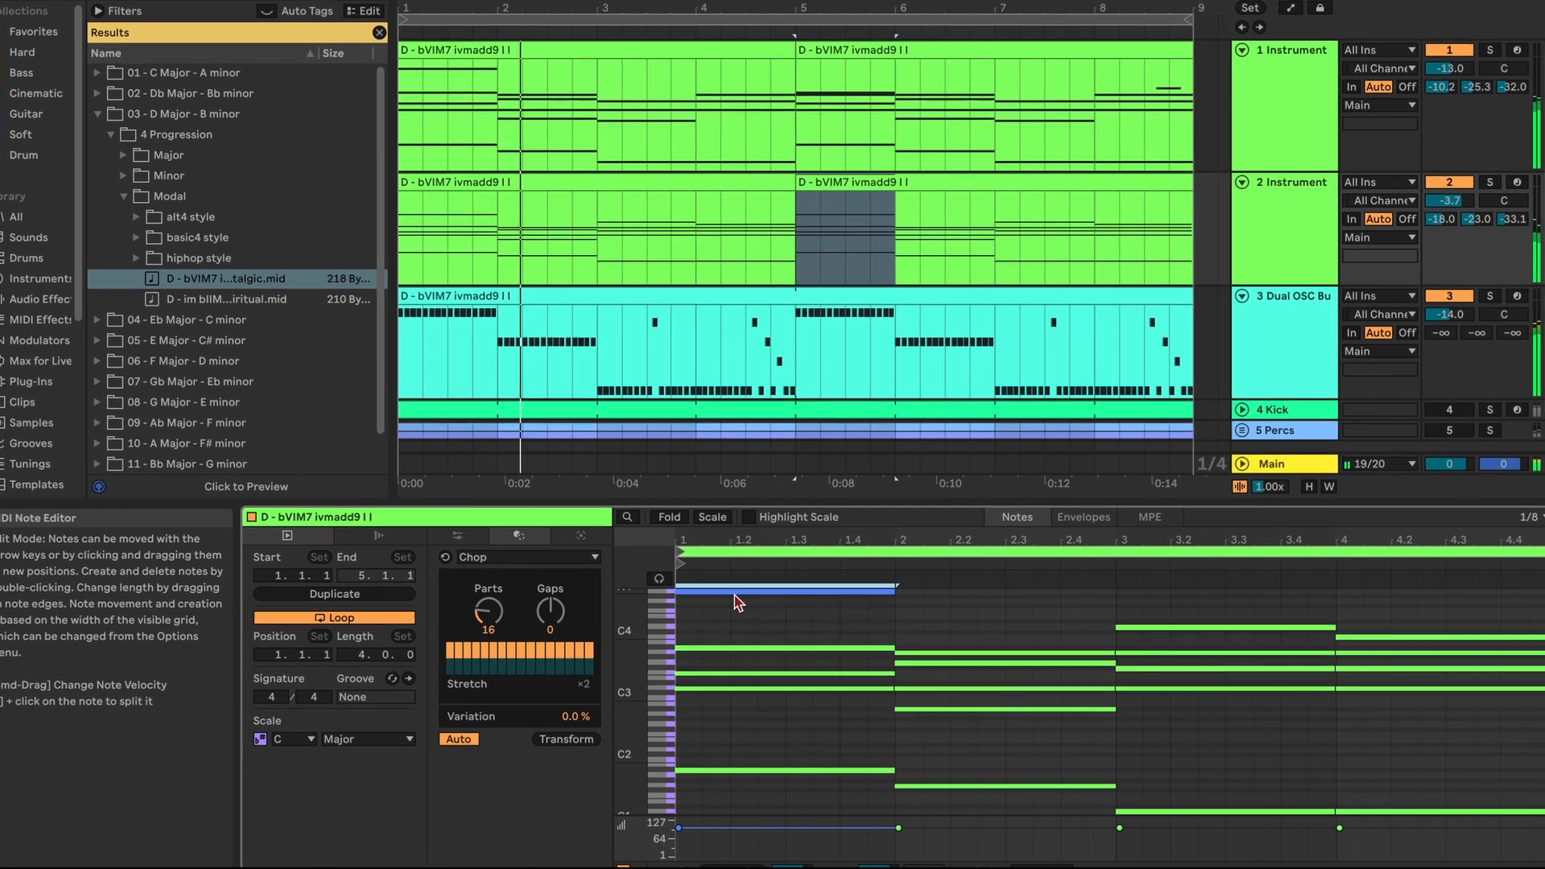
key(shift+Down)
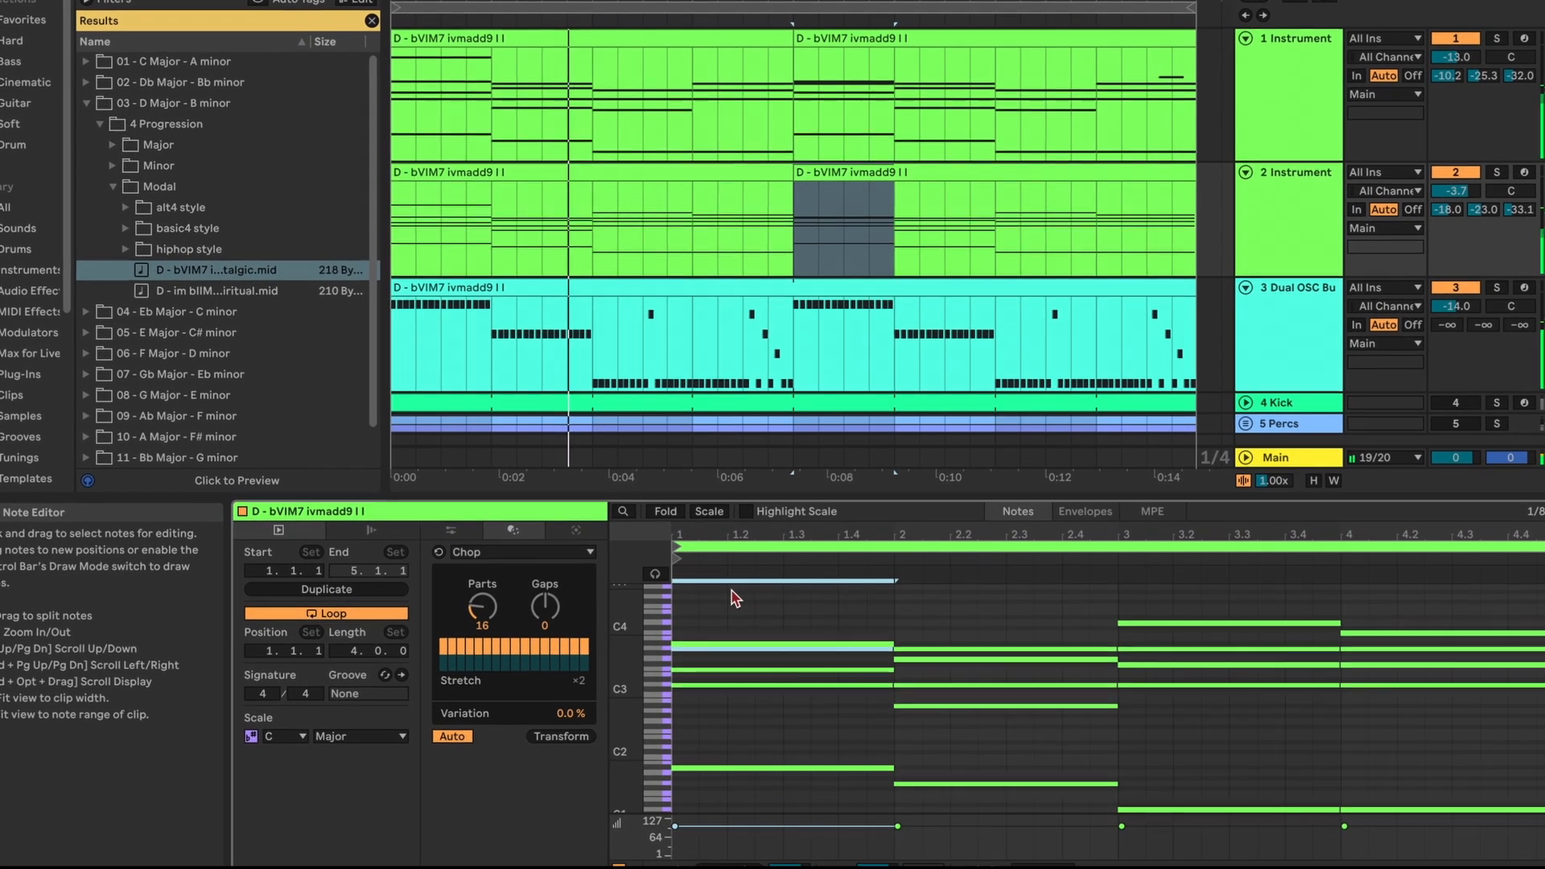
click(746, 603)
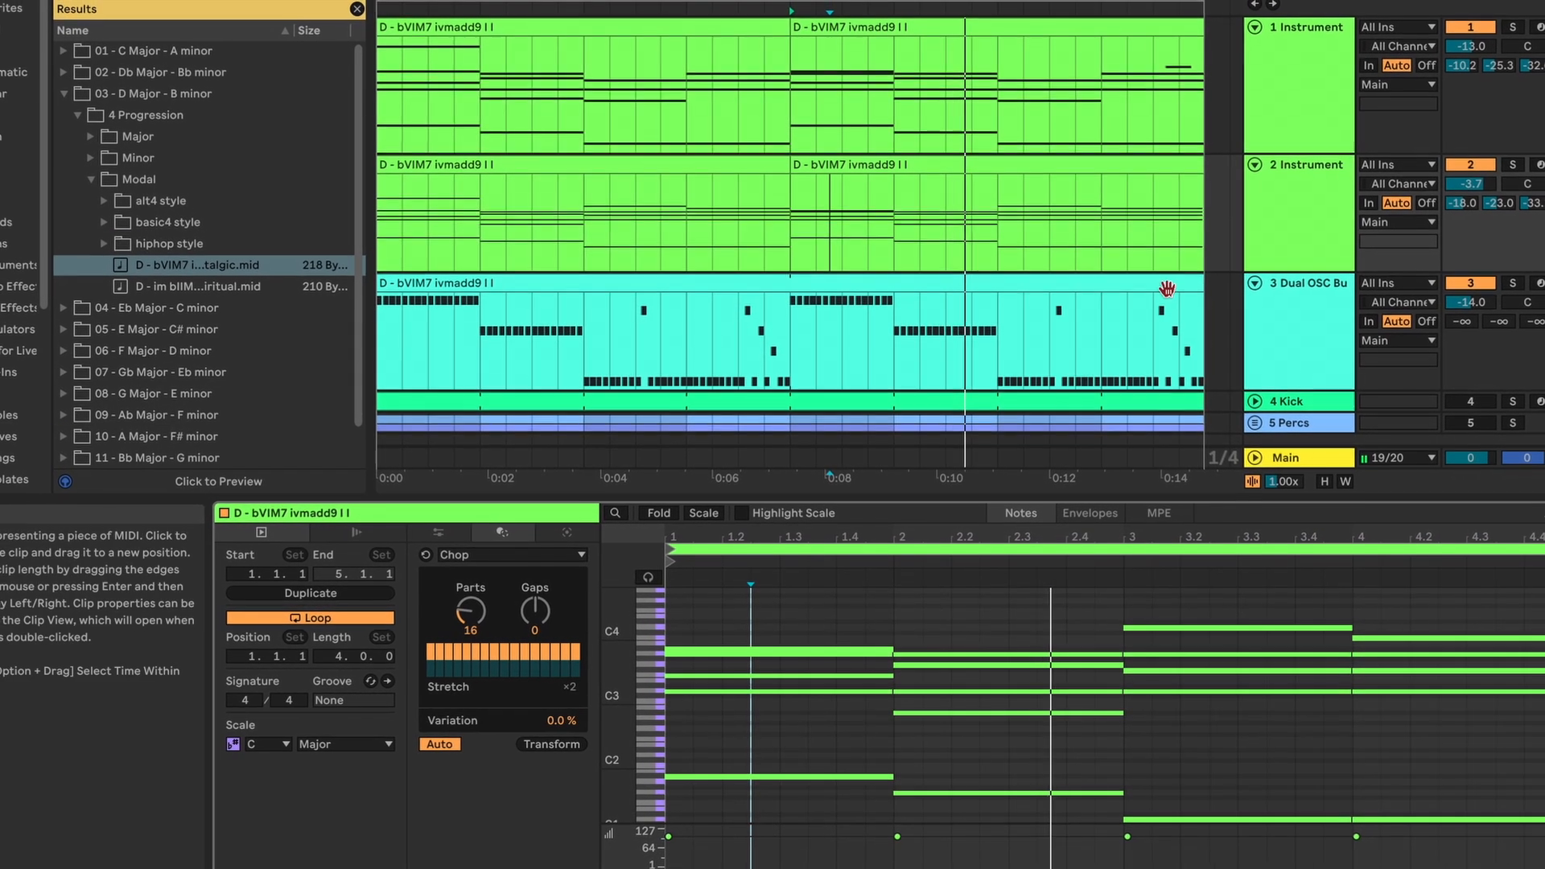
- Trim the start of the C4 note to 4.2 and add a one-beat D4 note at 4.3.3 in the second track 2 clip
click(1361, 639)
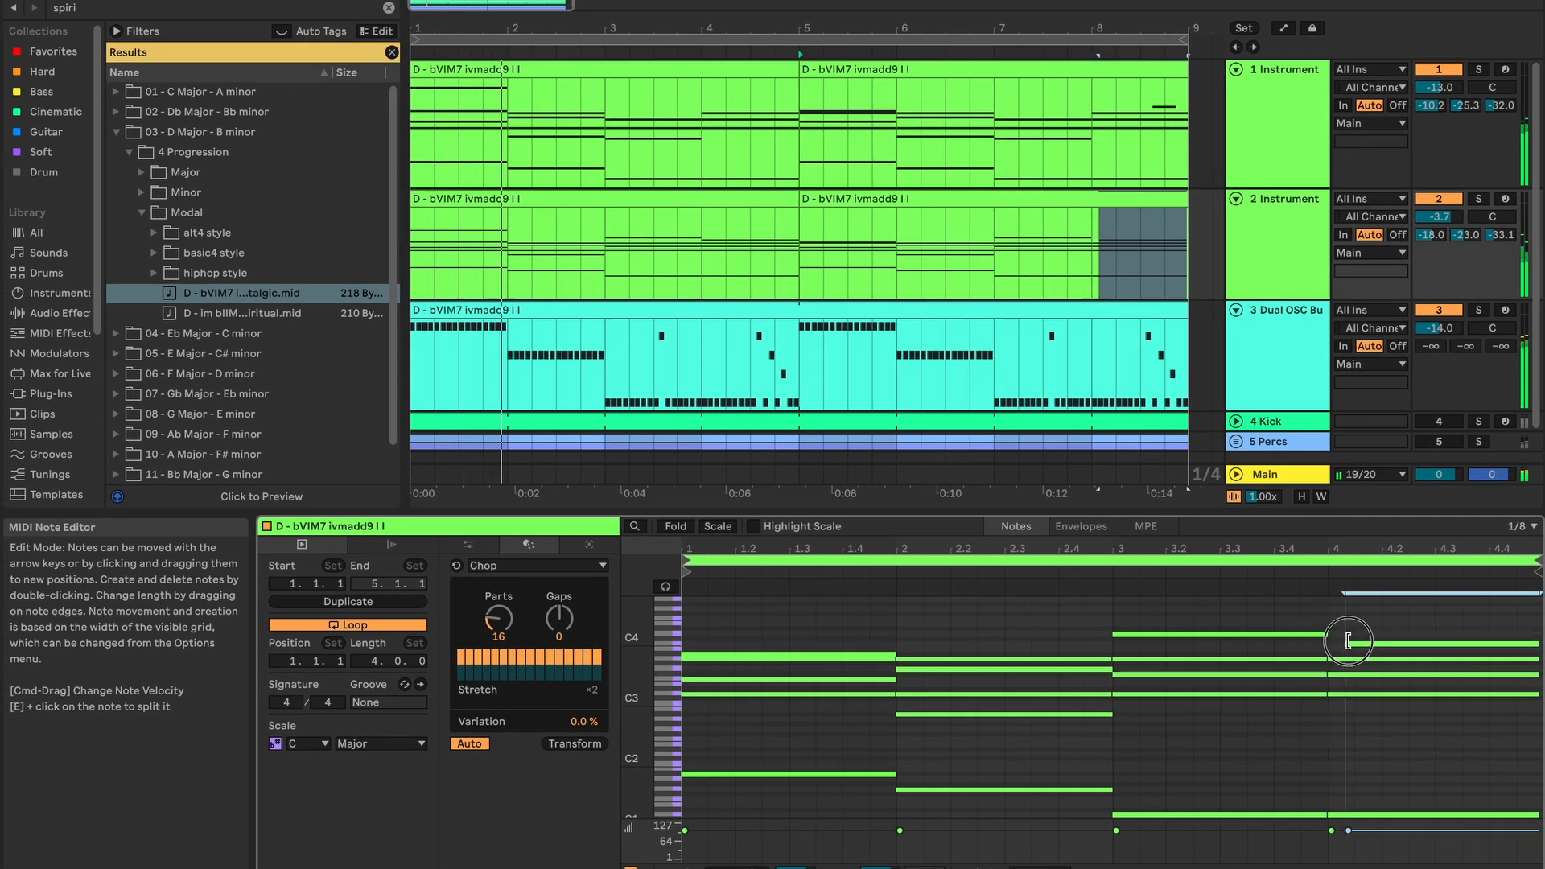
drag(1367, 641, 1382, 642)
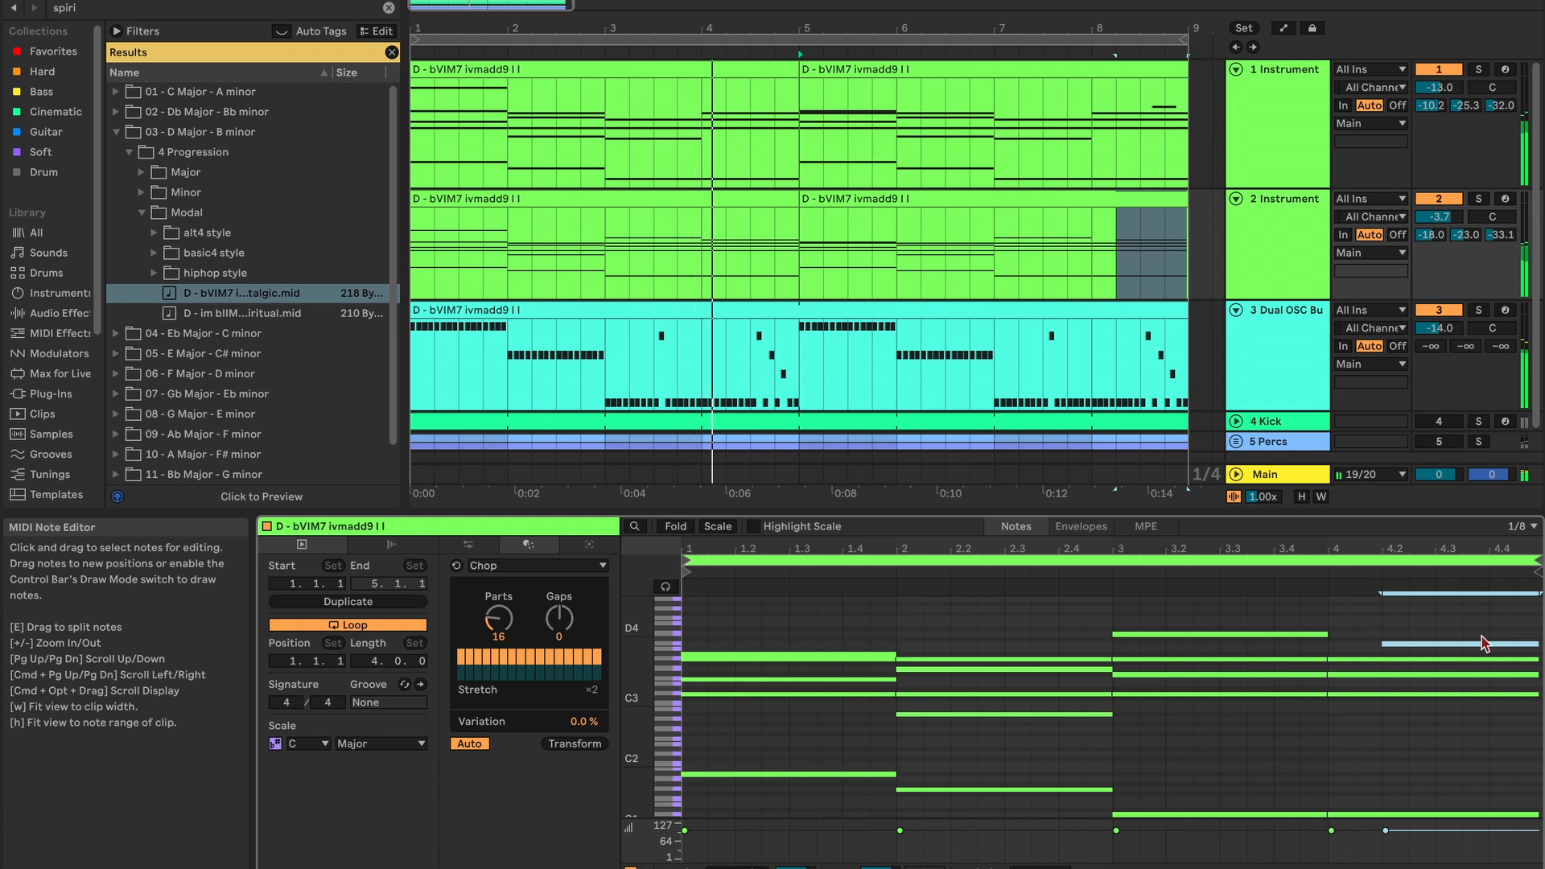
double_click(1485, 634)
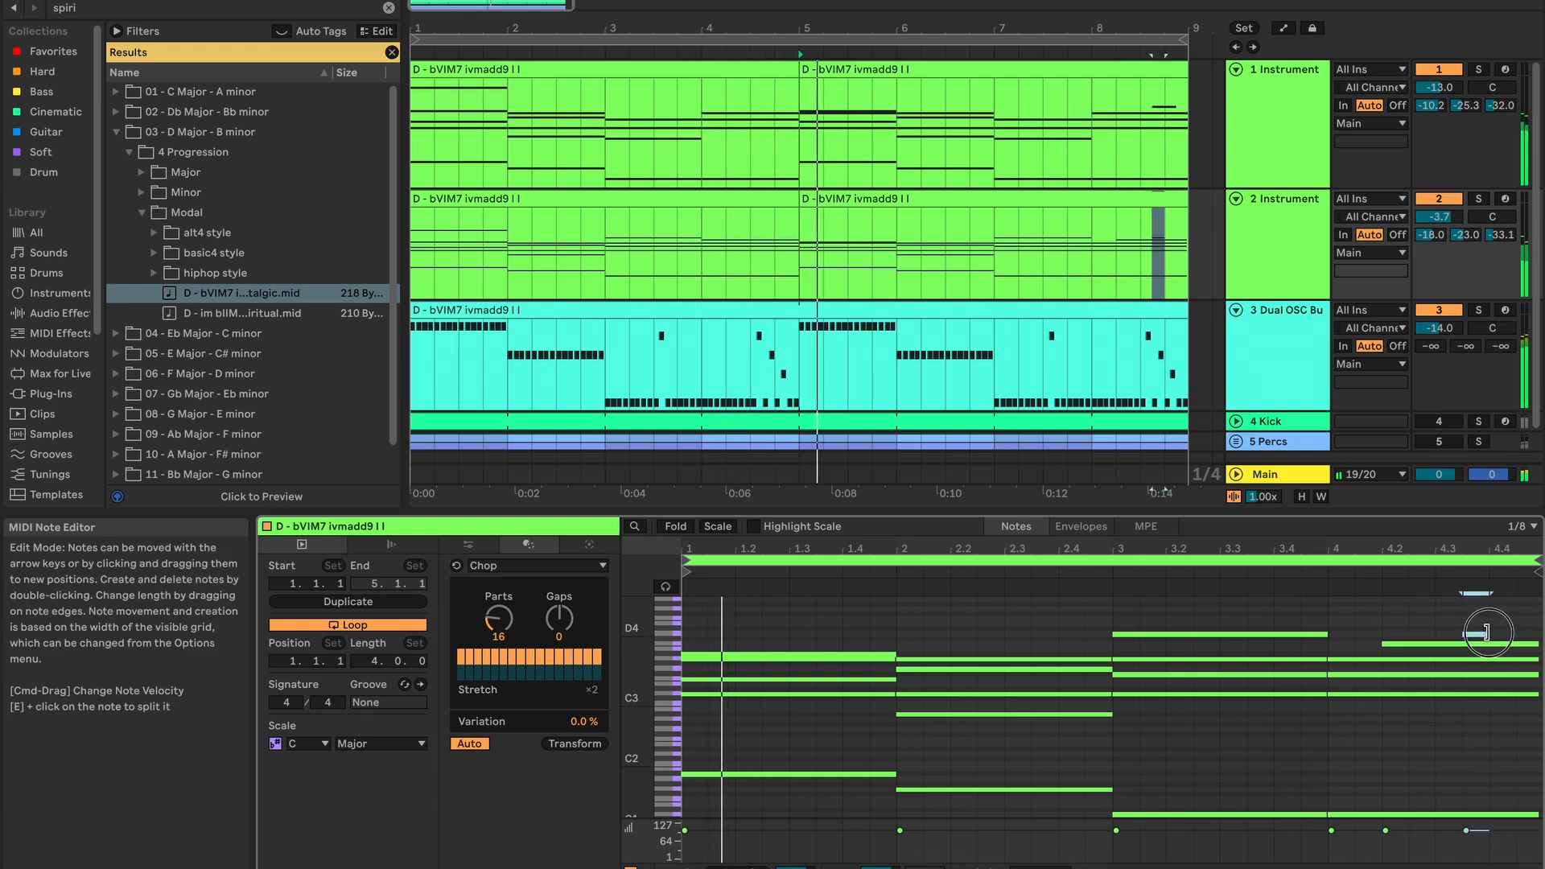
drag(1487, 634, 1511, 643)
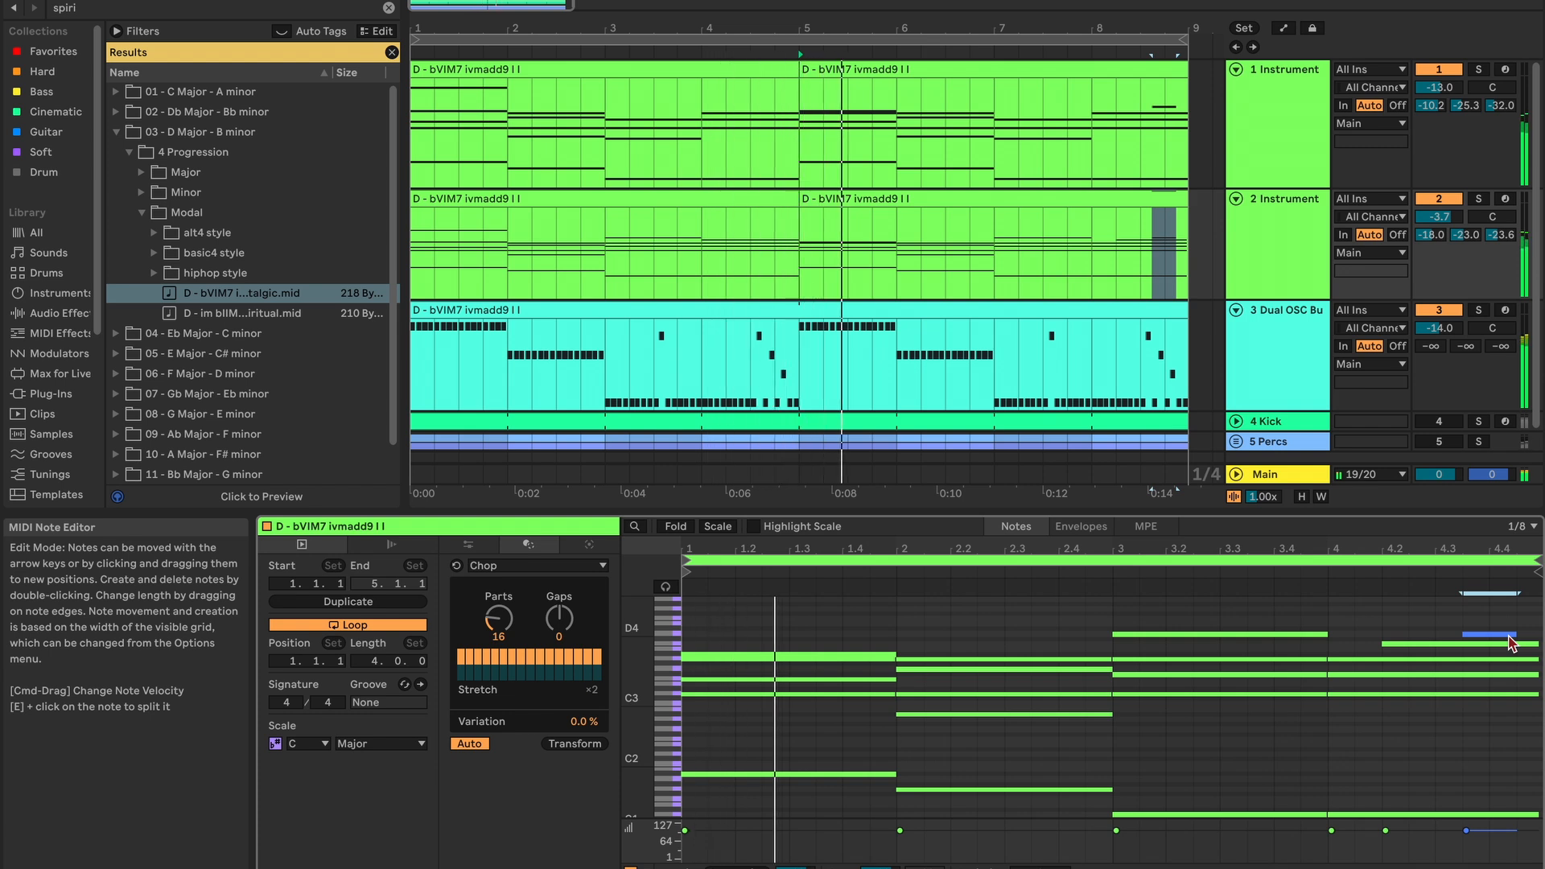
- Show the device chain of track 2 with its Arpeggiator and Kyoto Pluck instrument
click(1298, 250)
key(shift+Tab)
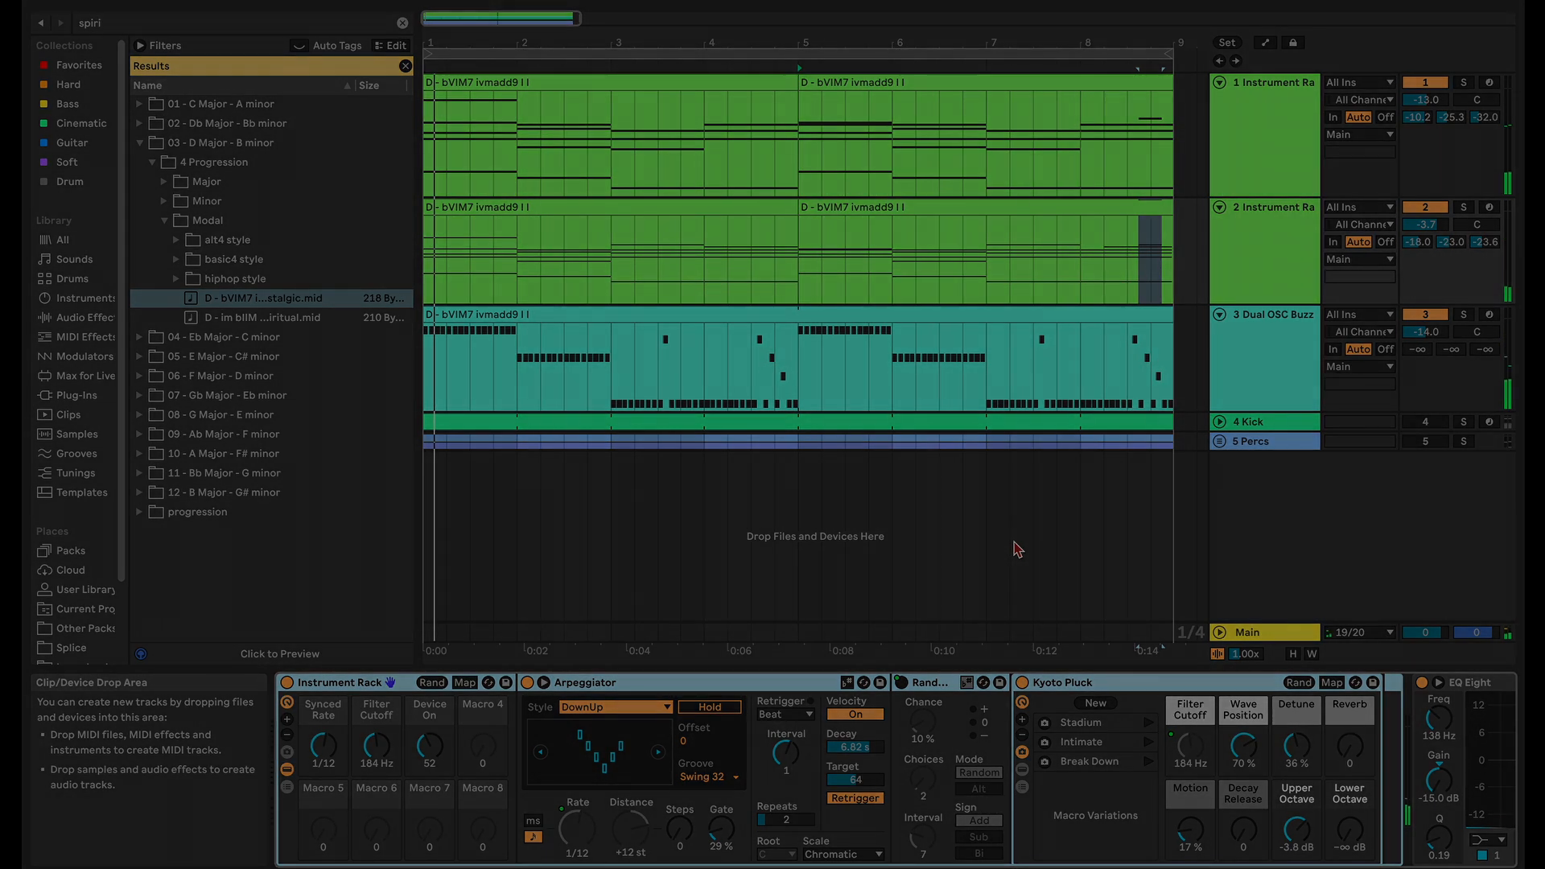
click(768, 2)
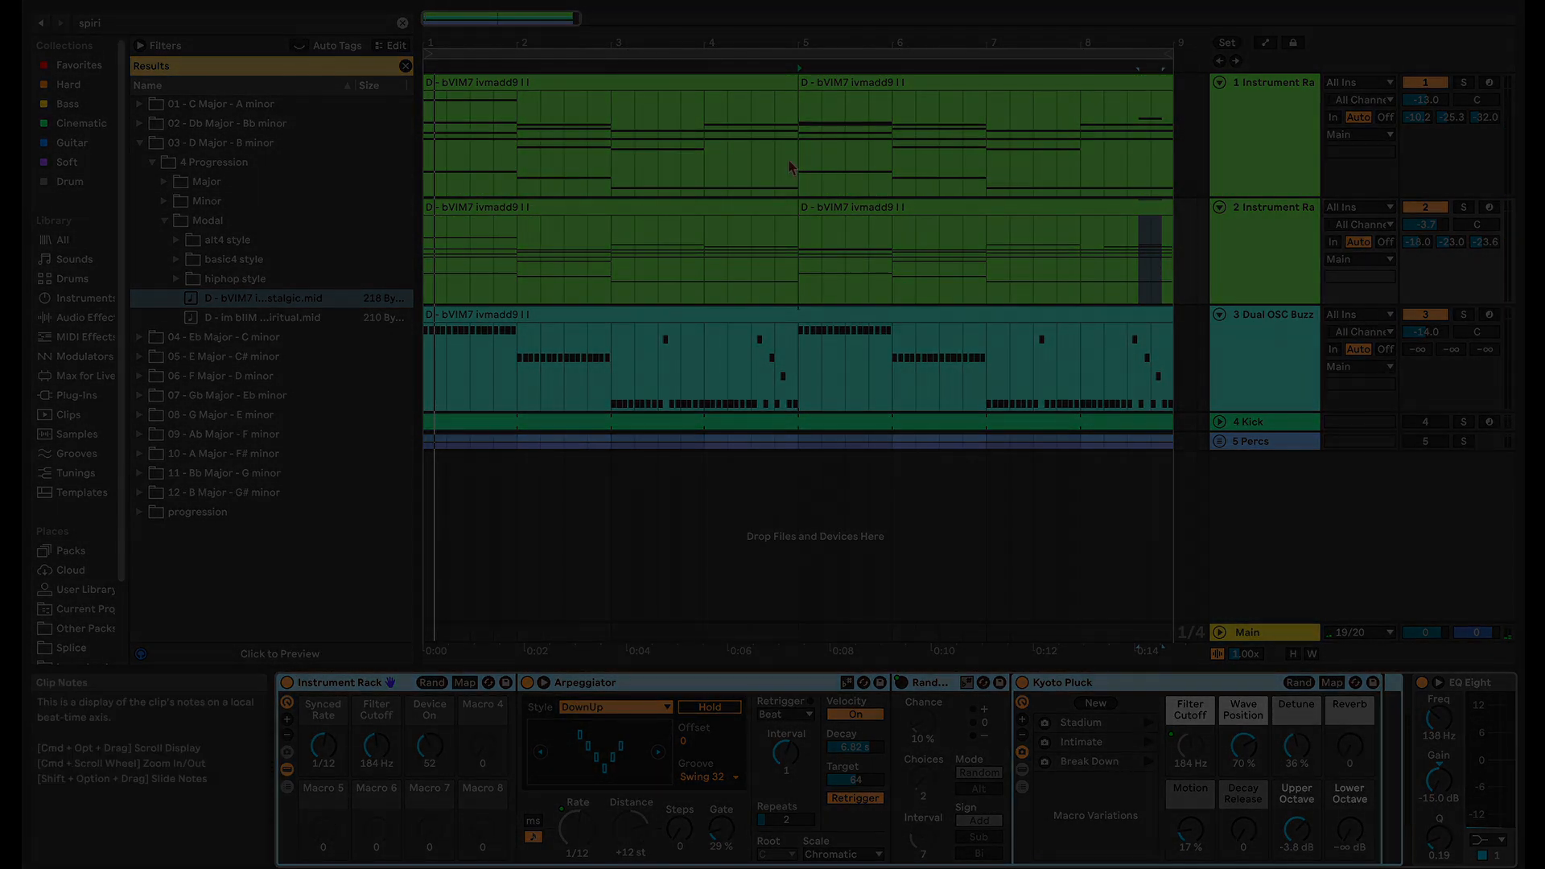